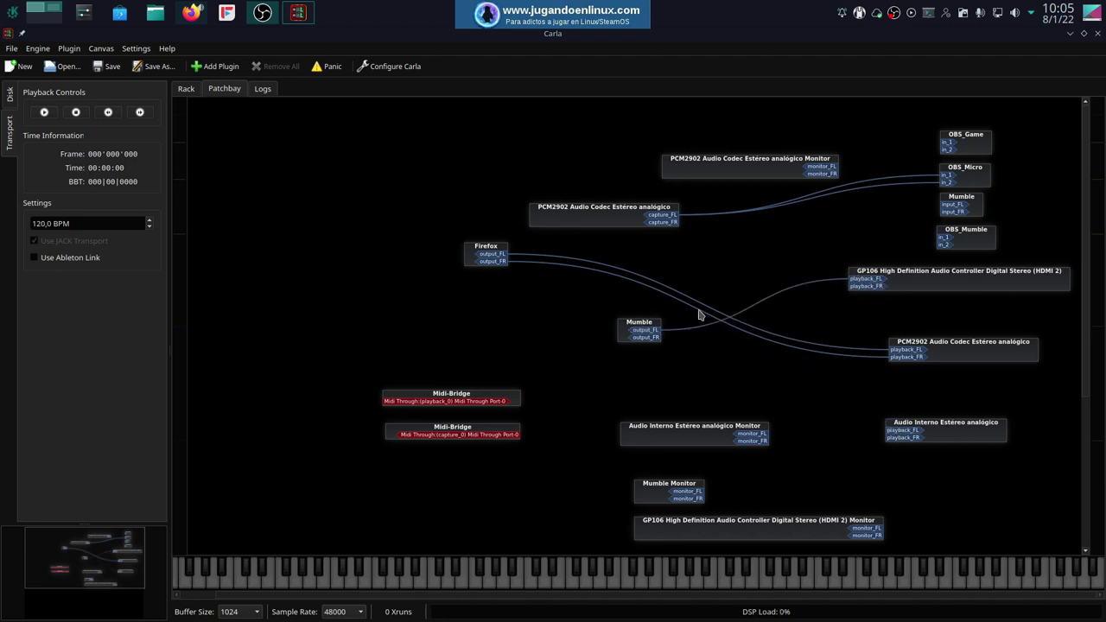
Connect Mumble's output_FL to the Audio Interno Estéreo analógico playback_FR port, and disconnect everything from the Mumble output box
drag(648, 336, 914, 442)
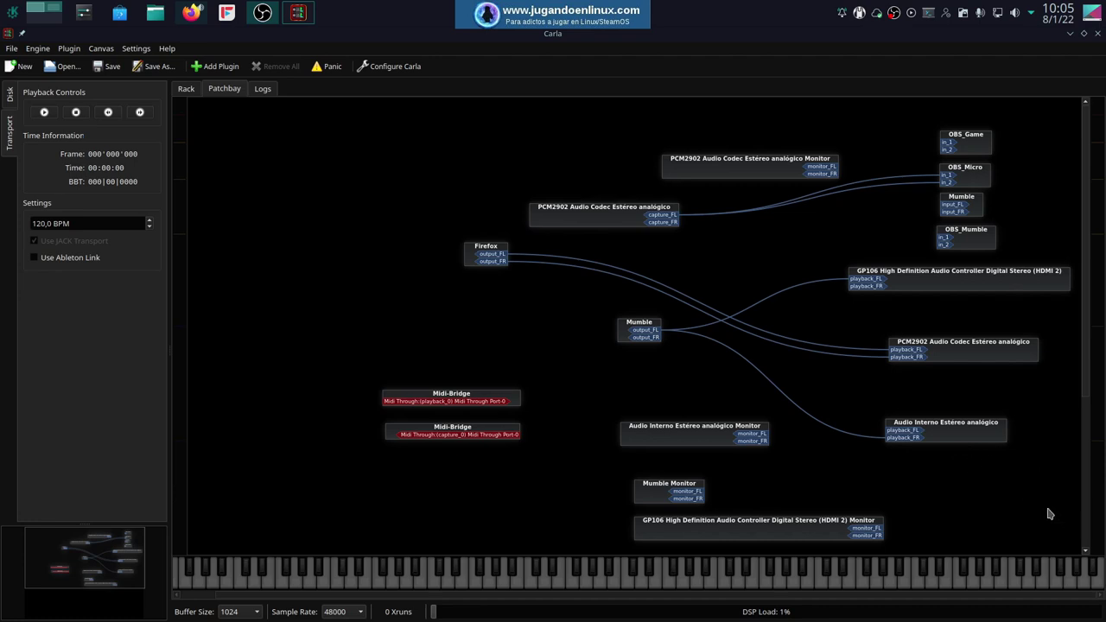
right_click(623, 331)
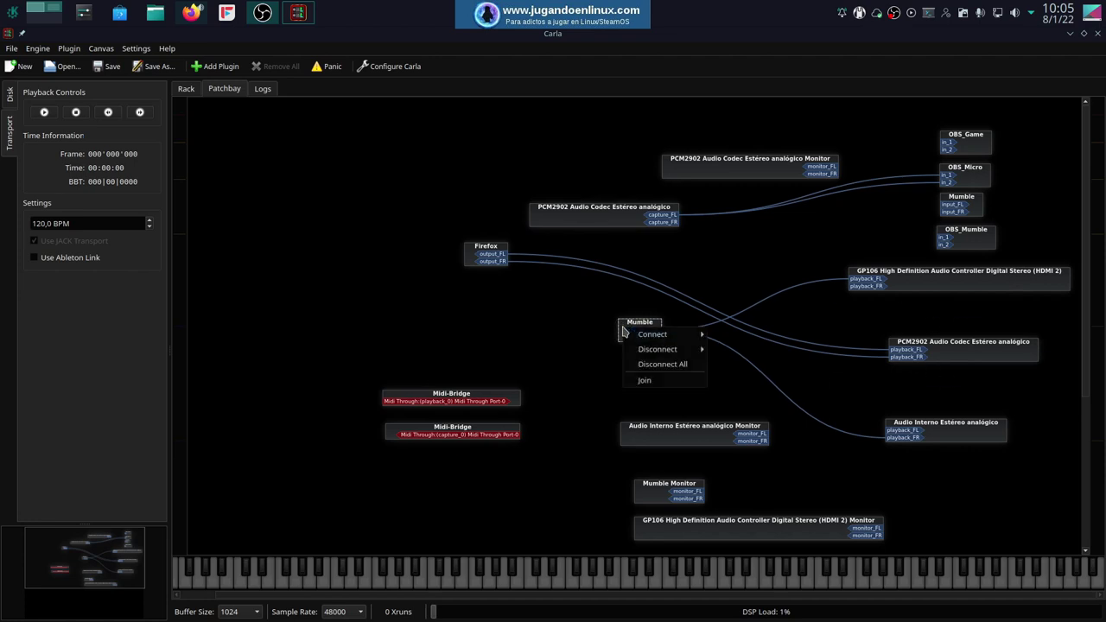
click(659, 365)
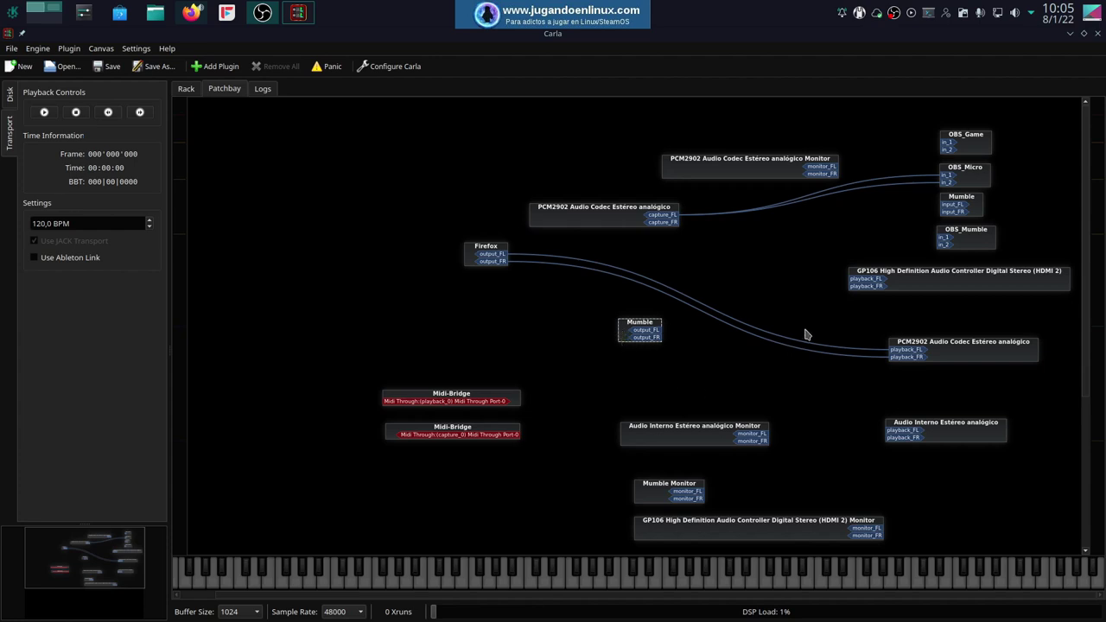
click(684, 328)
drag(602, 316, 676, 358)
Switch to OBS and review the available source types and the OBS_Game, OBS_Micro and OBS_Mumble sources
click(262, 12)
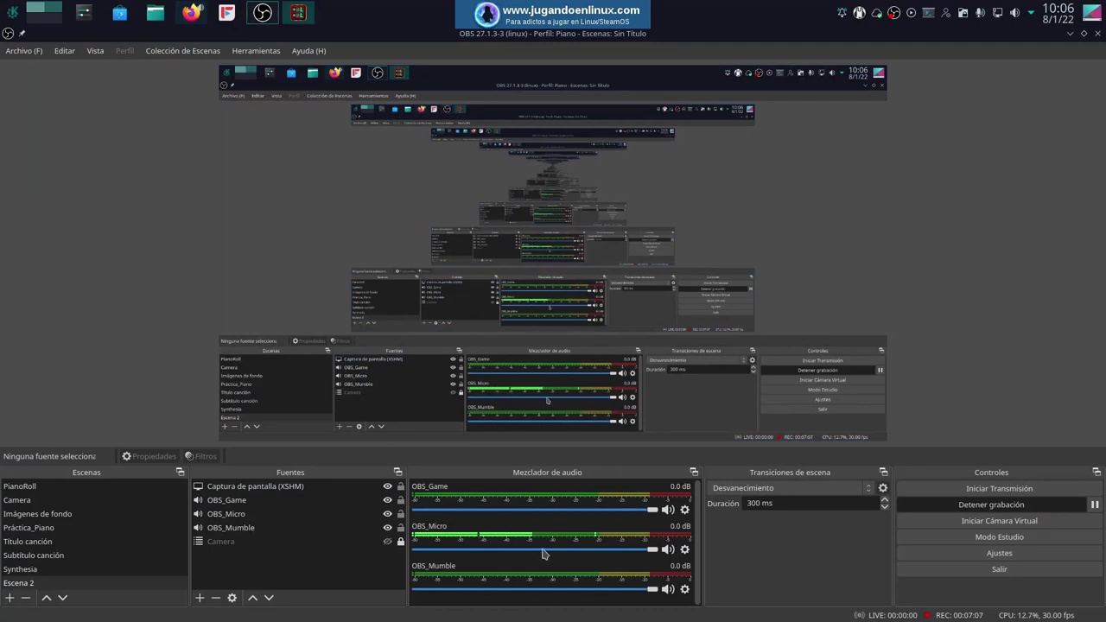
click(199, 596)
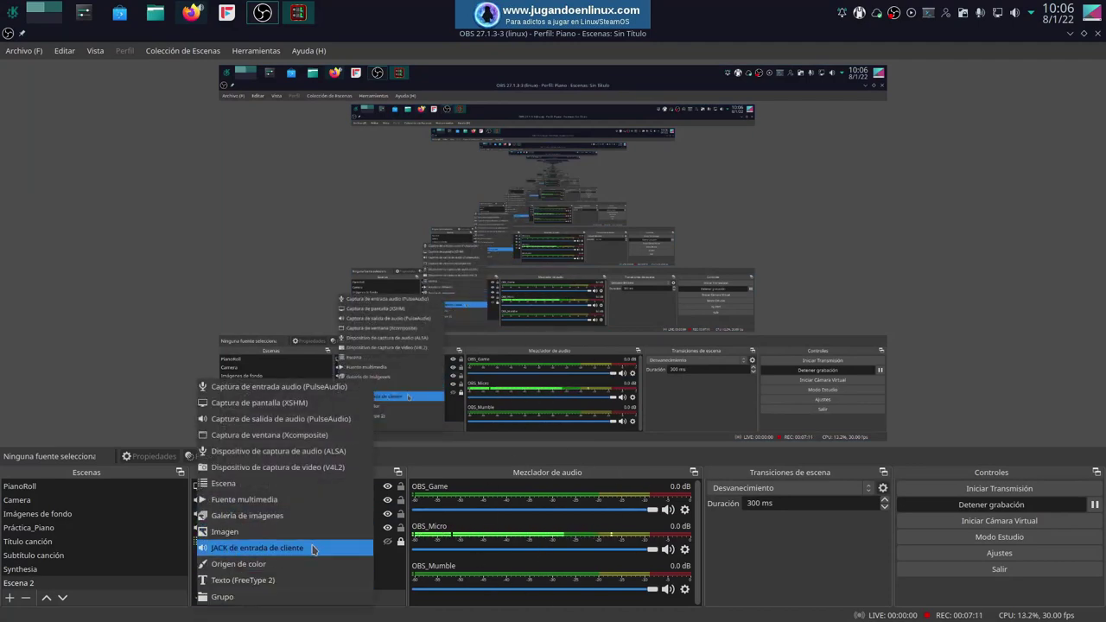
click(400, 570)
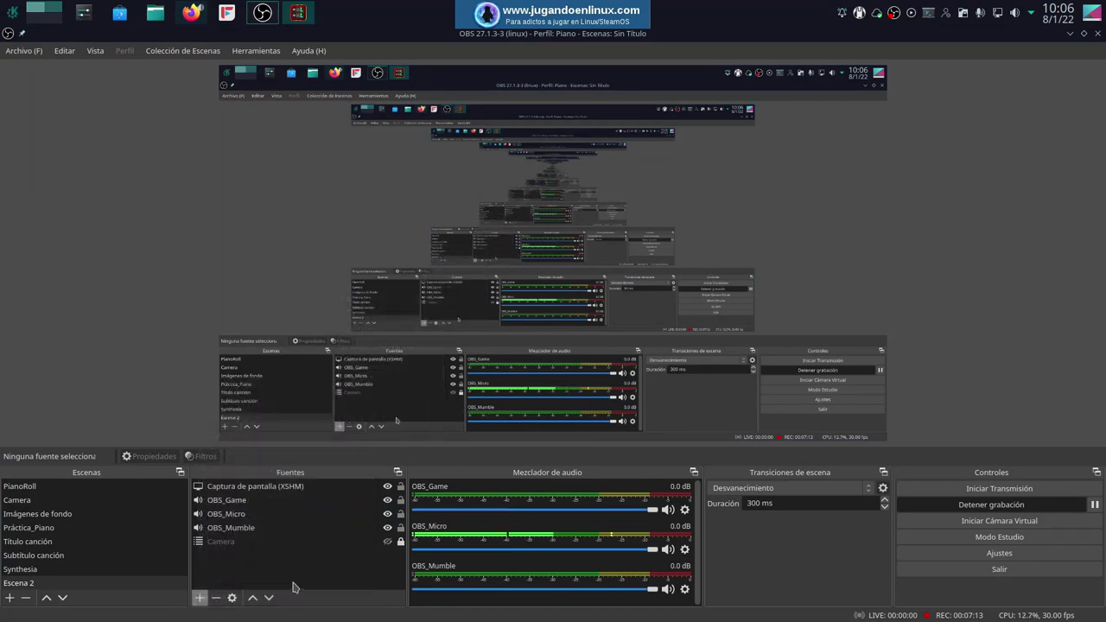
click(250, 499)
click(255, 513)
click(270, 529)
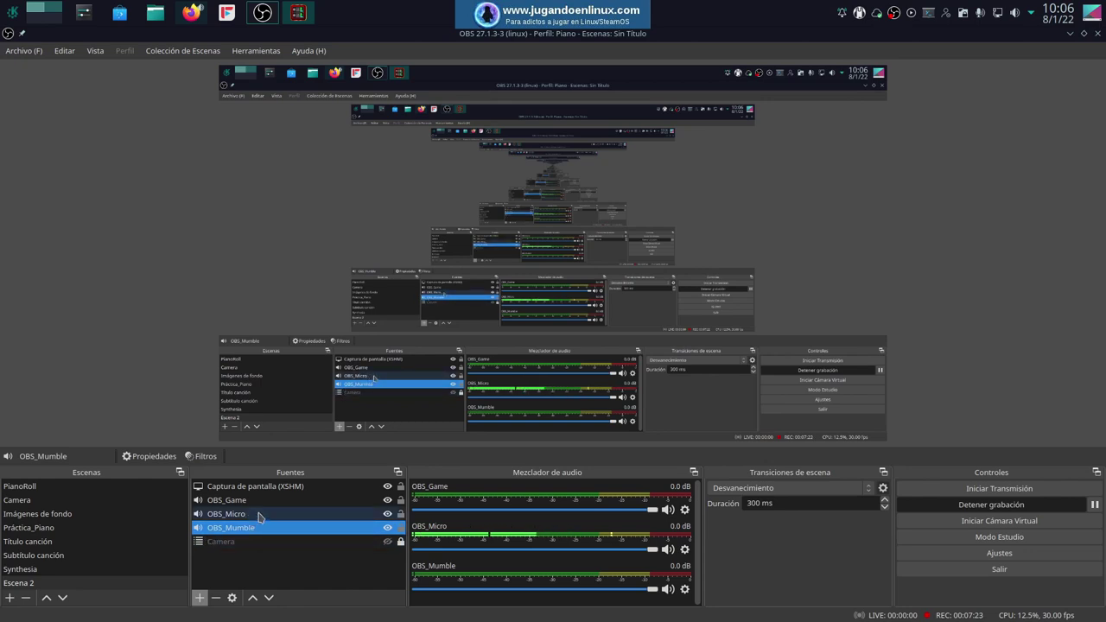
Examine the track assignments of the audio sources in OBS's advanced audio properties
click(684, 589)
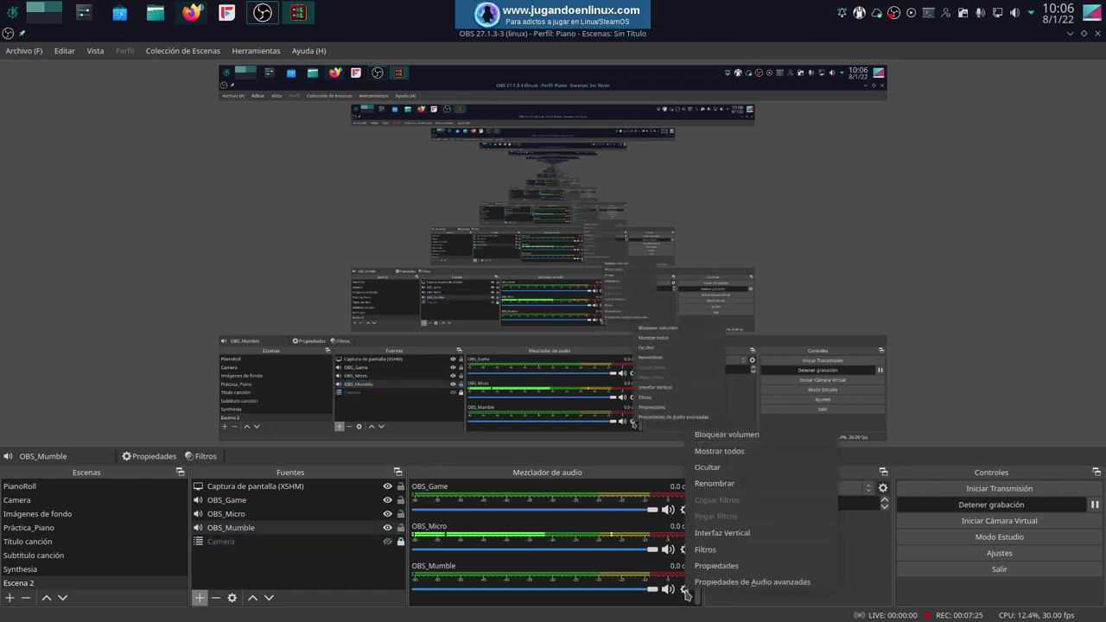
click(754, 582)
drag(538, 381, 654, 380)
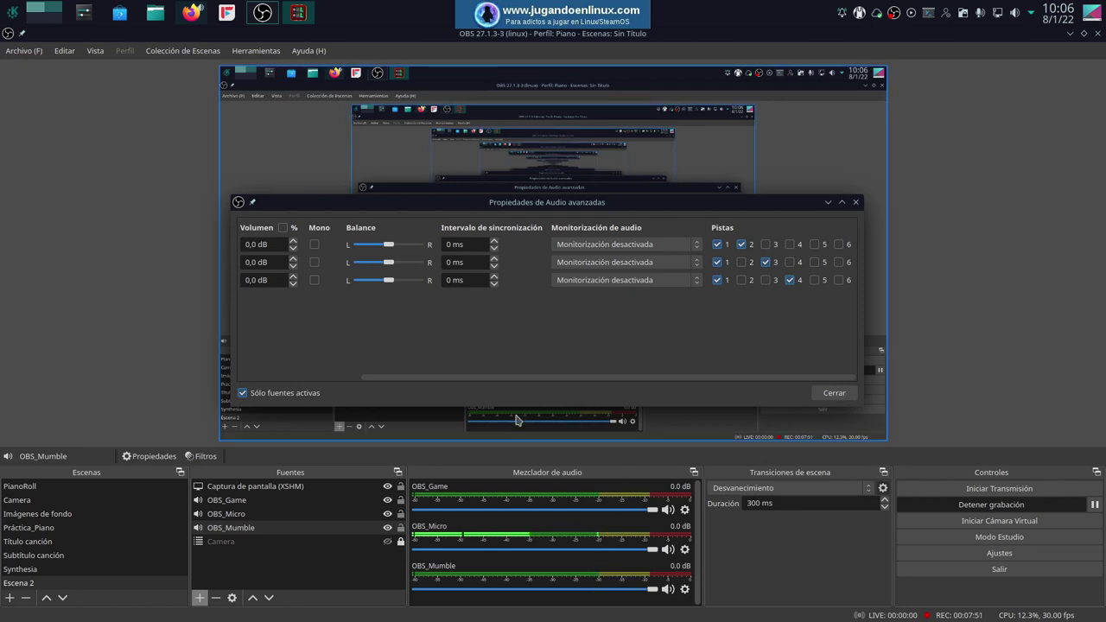
click(740, 241)
click(834, 393)
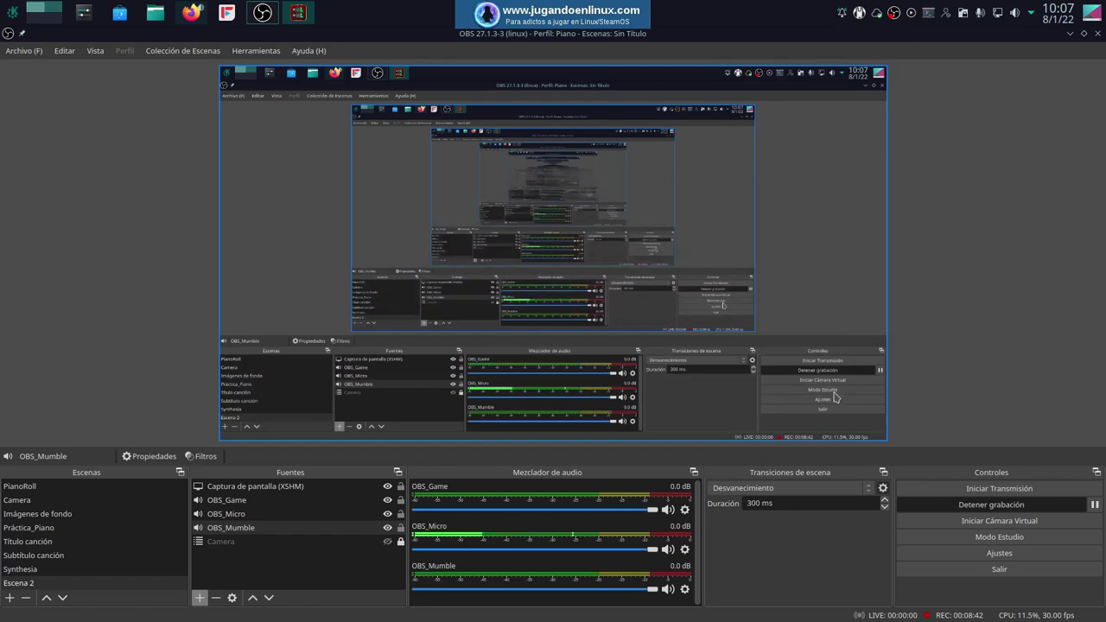
Examine the global audio devices in the OBS audio settings and leave the settings without saving
click(999, 553)
click(311, 207)
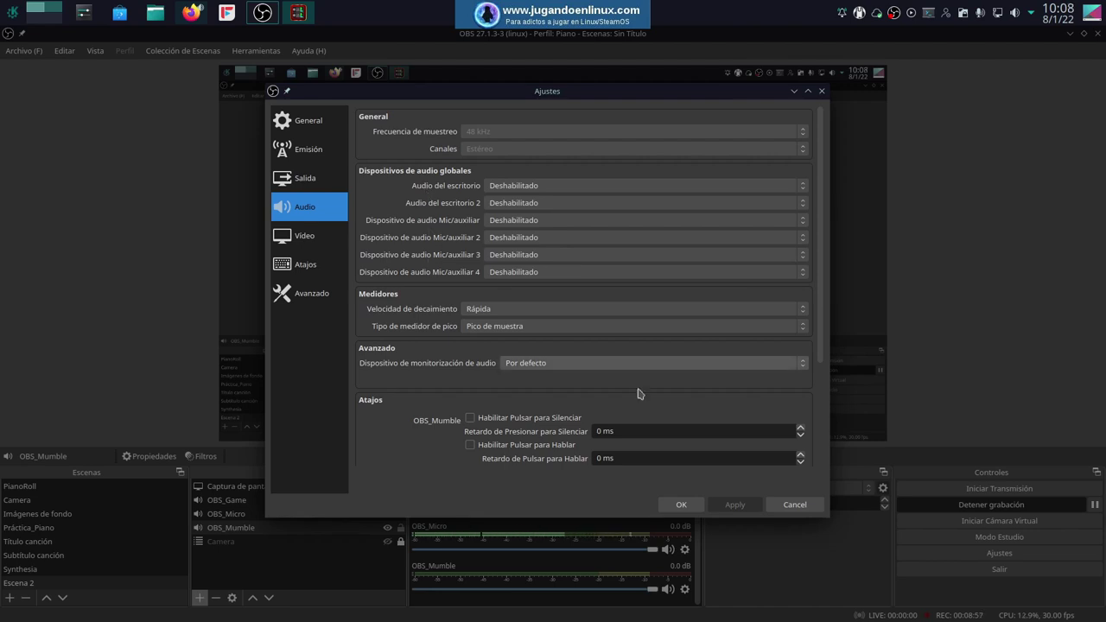
click(796, 504)
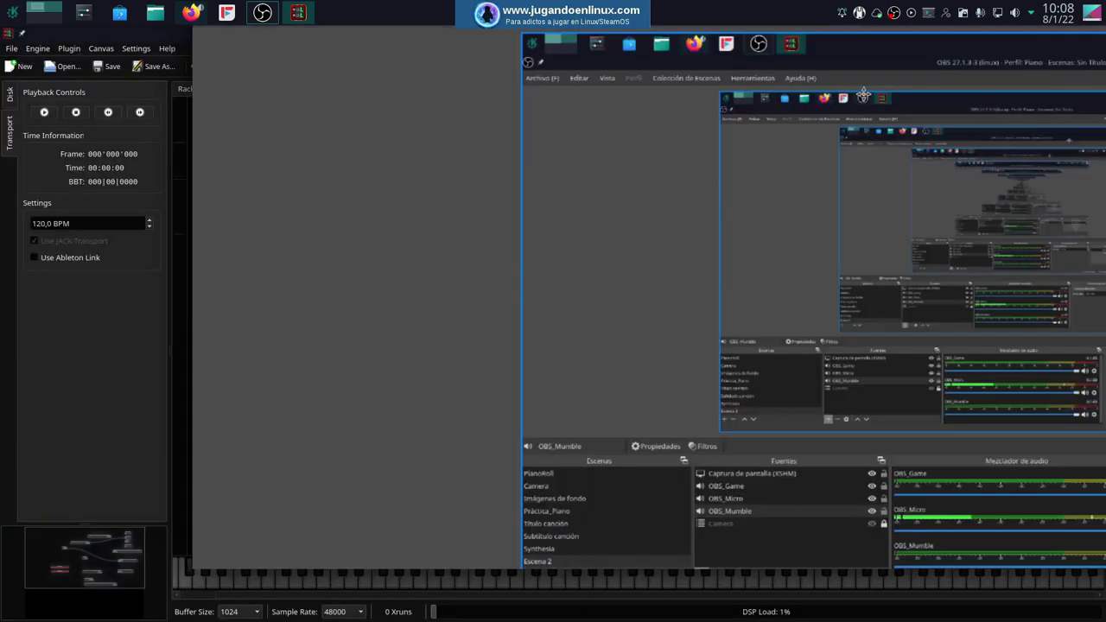
Move the OBS window off Carla's patchbay and stack the Mumble and Firefox output boxes below the PCM2902 capture box
drag(688, 40, 1105, 132)
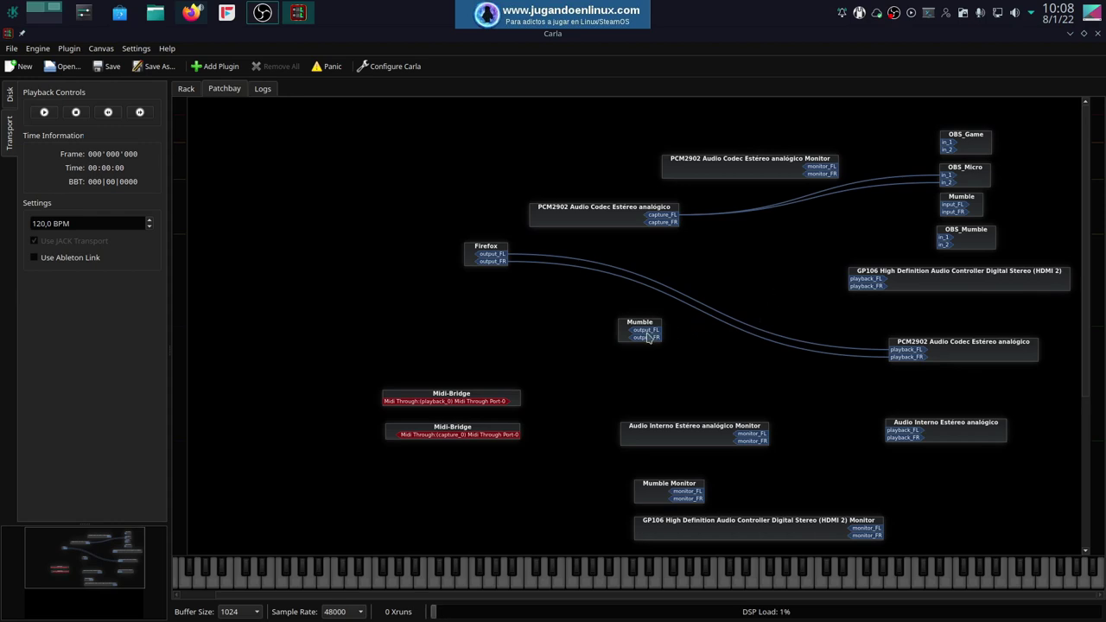
drag(633, 328, 709, 266)
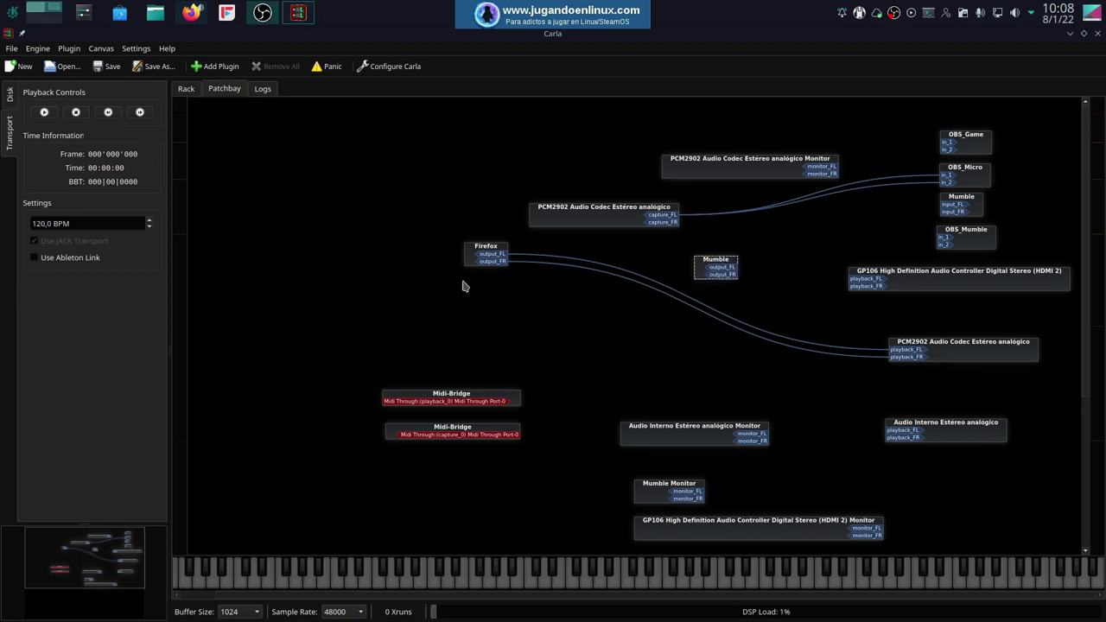
drag(462, 256, 687, 314)
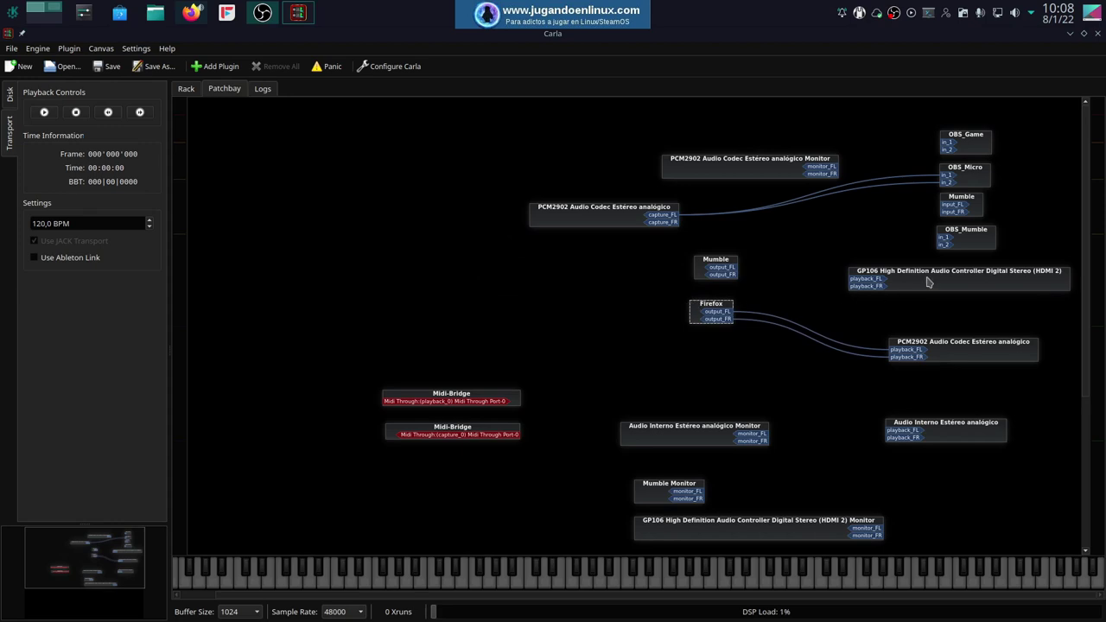
drag(938, 285, 942, 291)
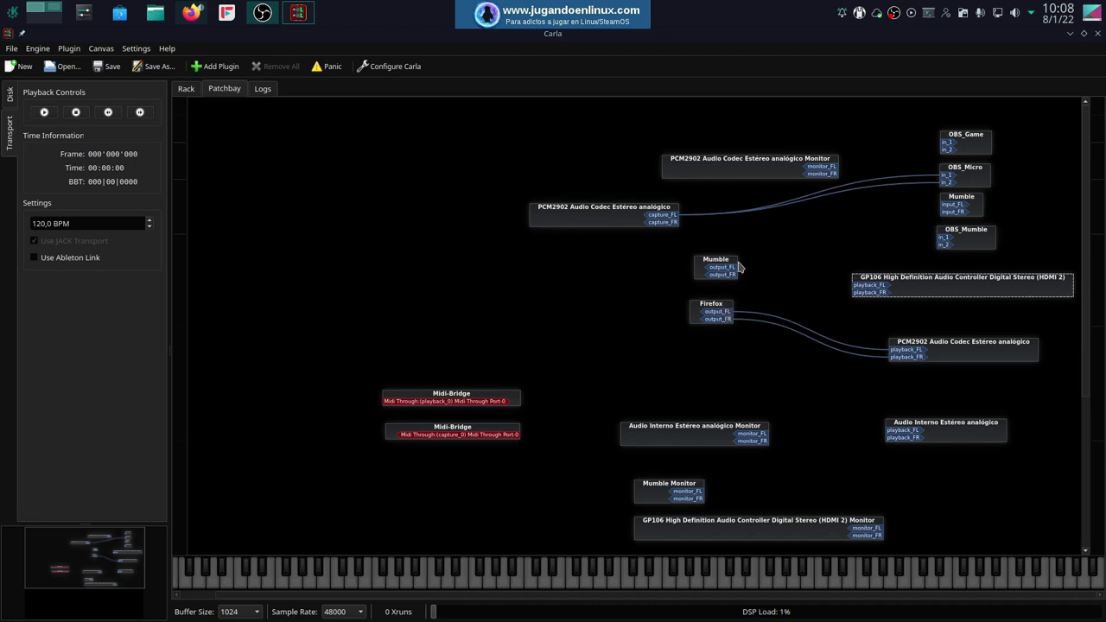
Connect the PCM2902 capture_FL port to both Mumble inputs, and Mumble's two outputs to the PCM2902 playback_FL and playback_FR ports
drag(661, 215, 959, 204)
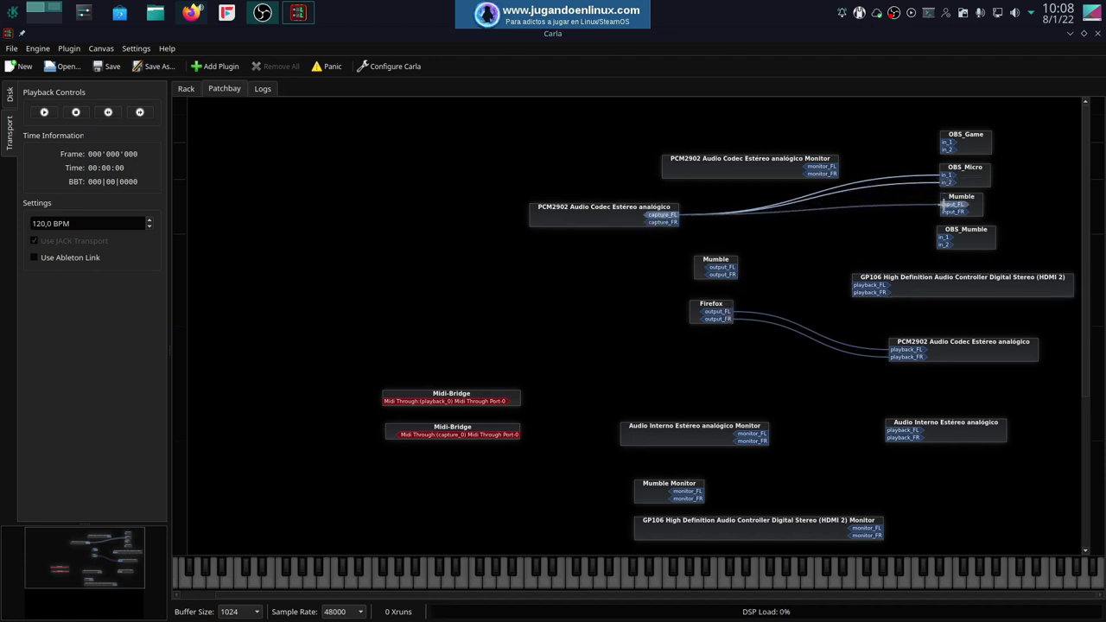
drag(669, 215, 946, 213)
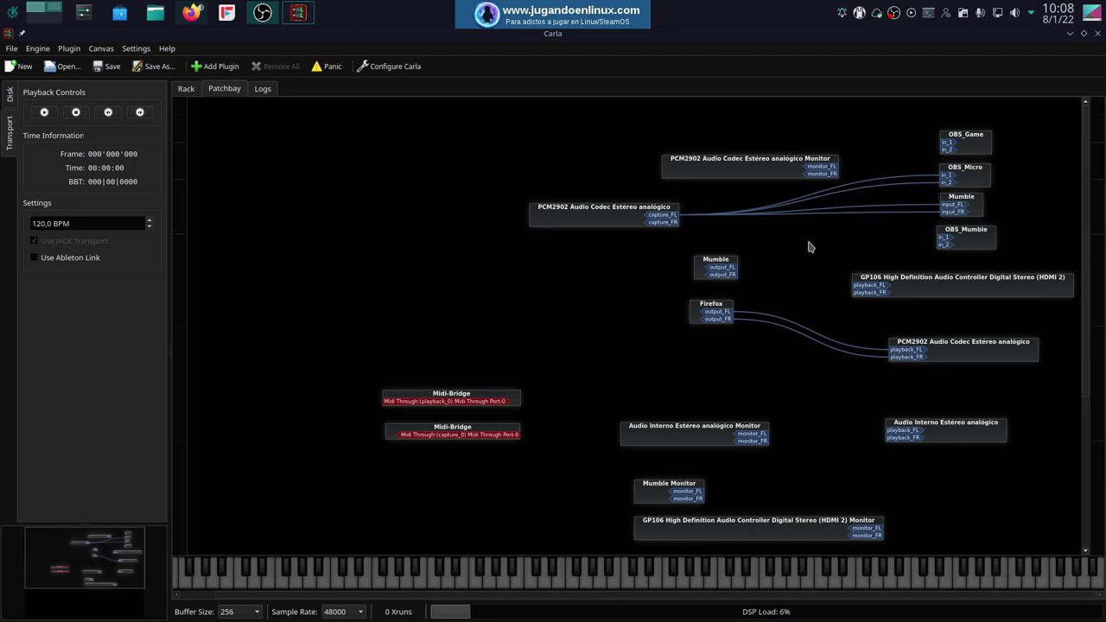
drag(710, 266, 900, 349)
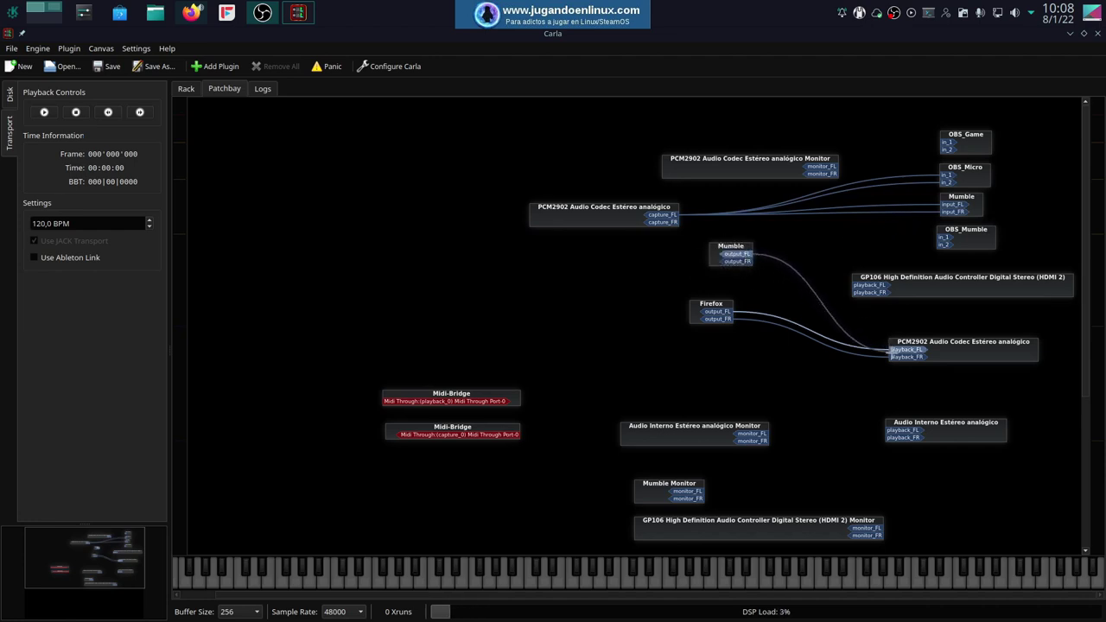
drag(740, 261, 902, 357)
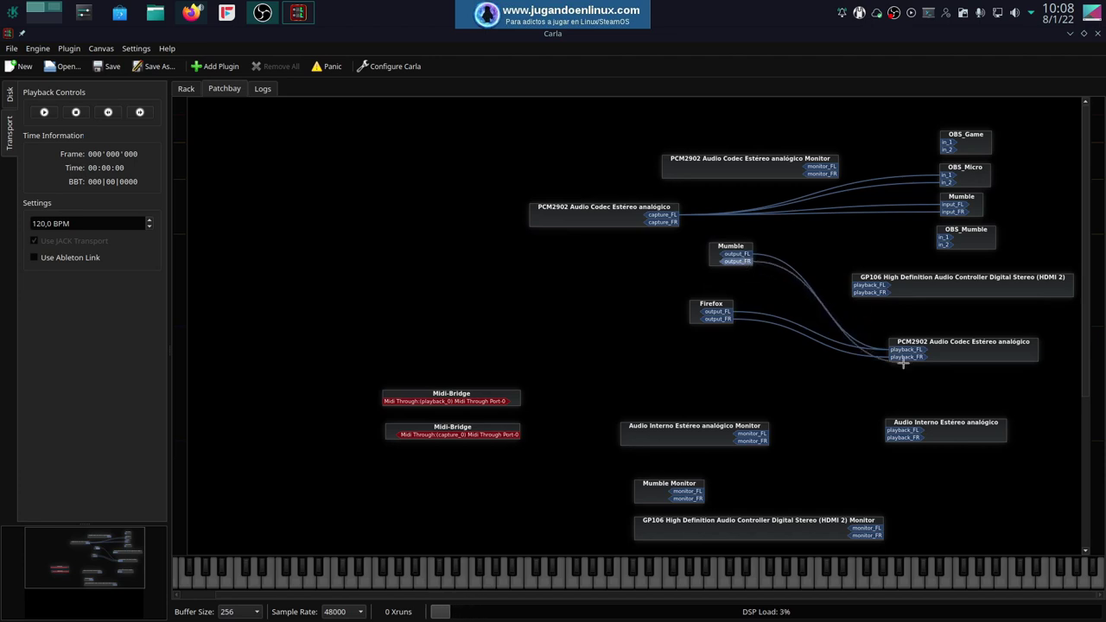
Connect Mumble's output_FL and output_FR to OBS_Mumble's in_1 and in_2, and move the Mumble output box away from the OBS inputs
drag(747, 261, 941, 237)
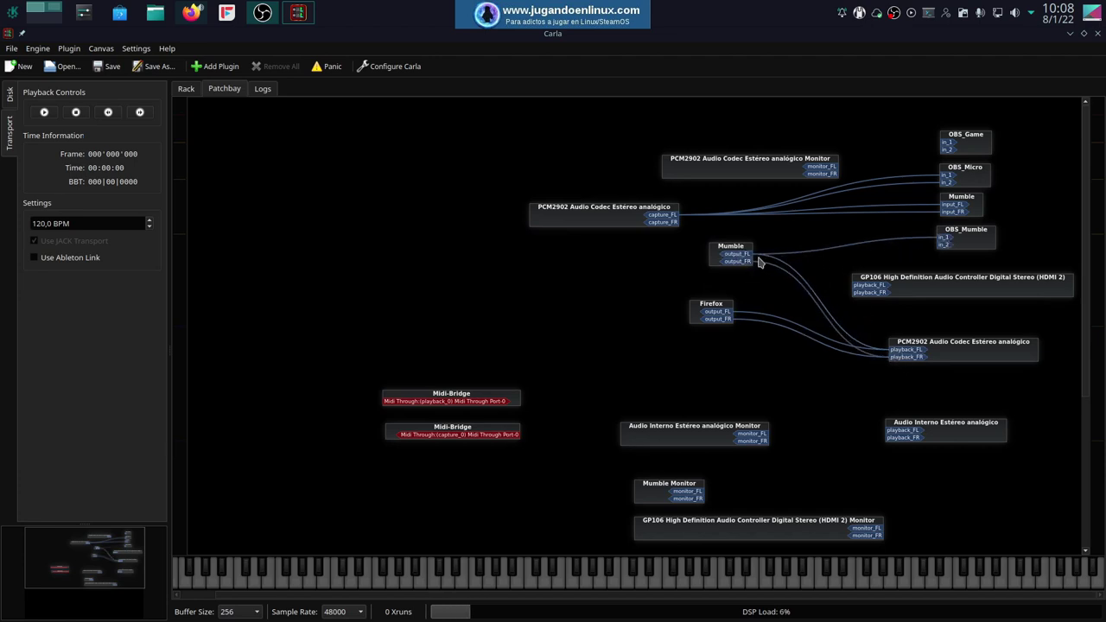
drag(749, 267, 945, 244)
drag(716, 254, 678, 264)
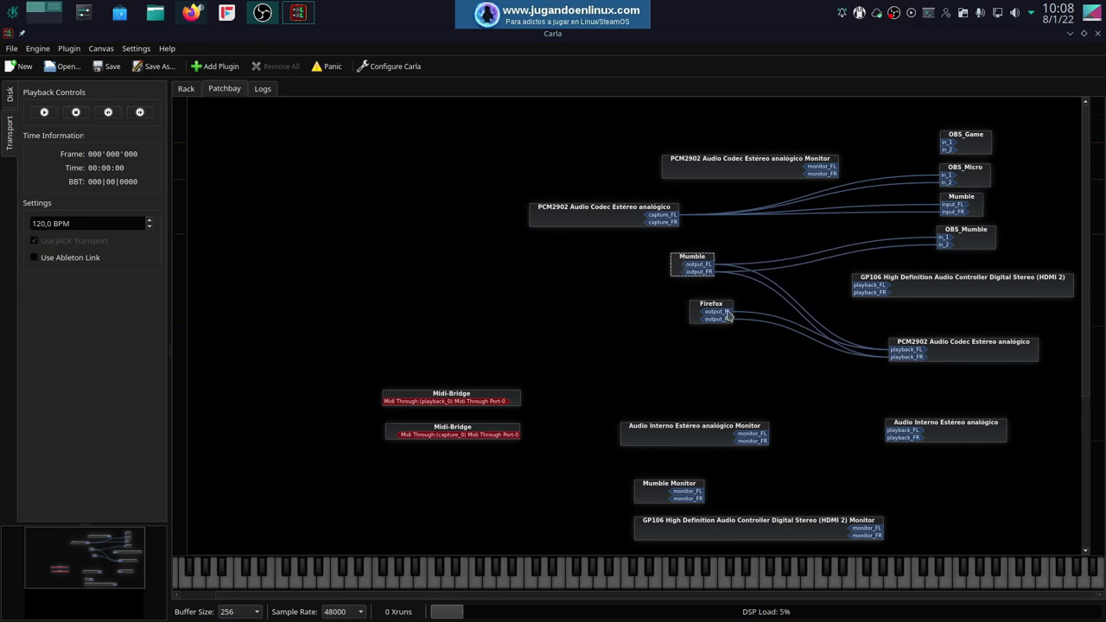
drag(728, 313, 764, 305)
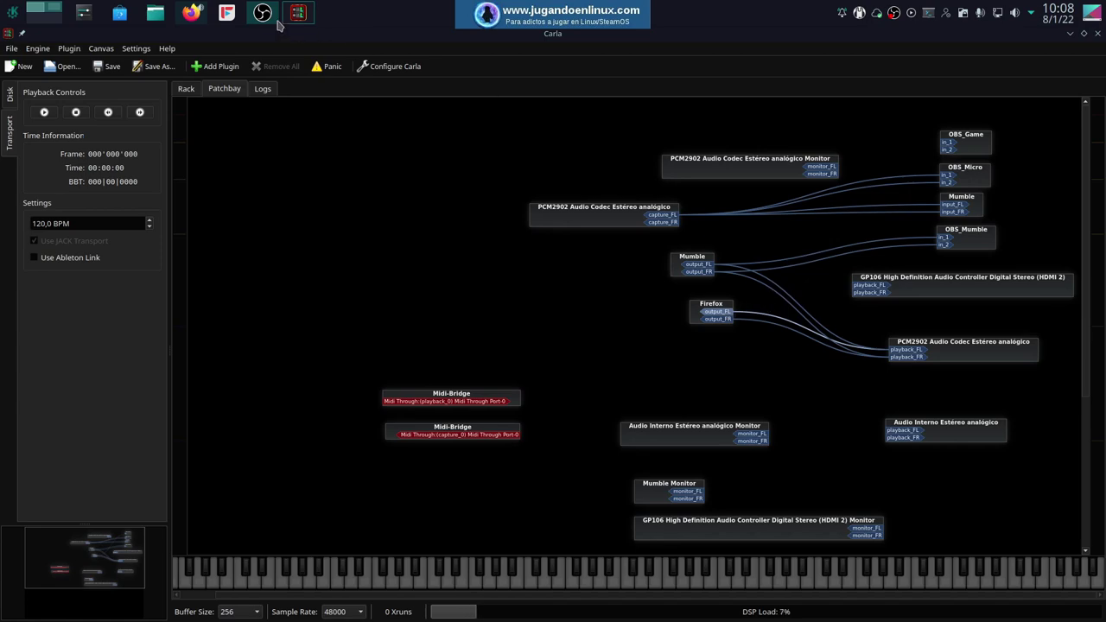
Check the YouTube video playing in Firefox and return to Carla's patchbay
click(192, 12)
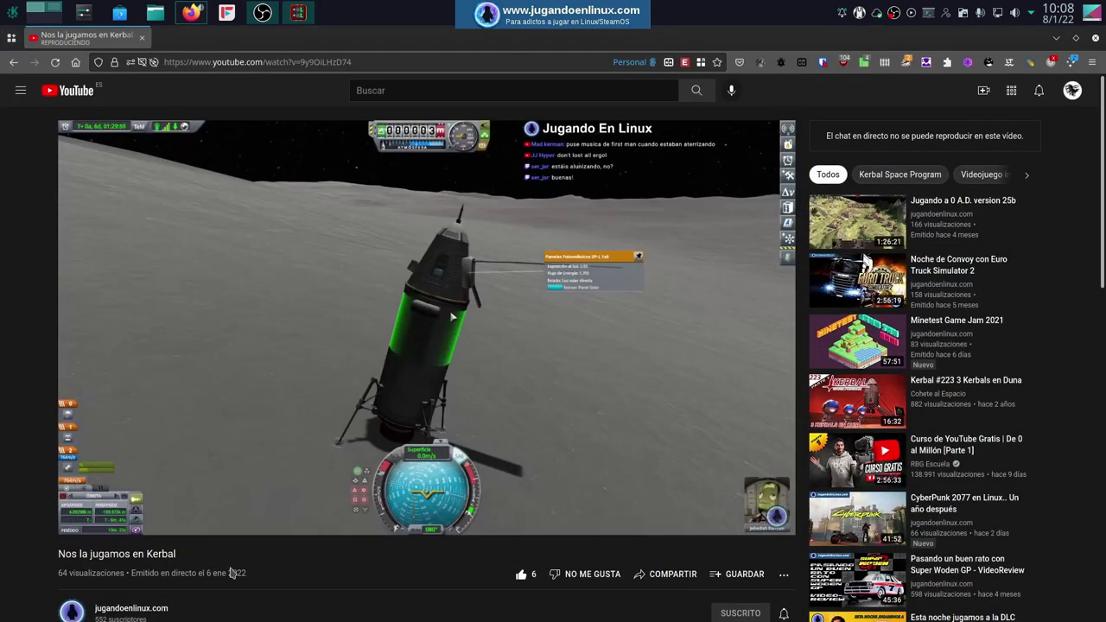
click(297, 12)
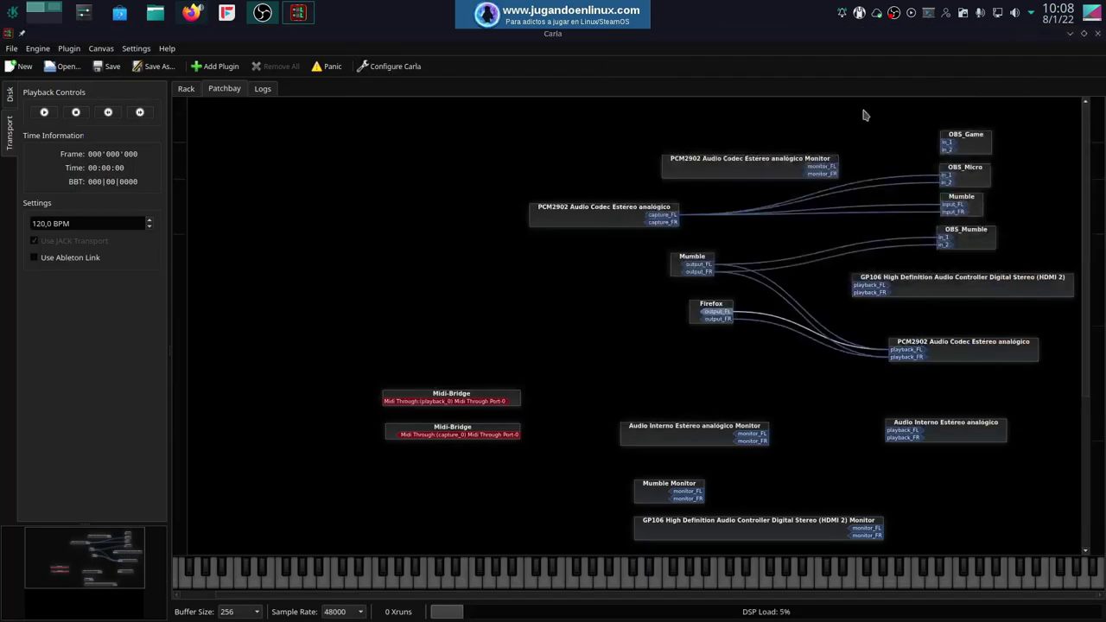
click(192, 12)
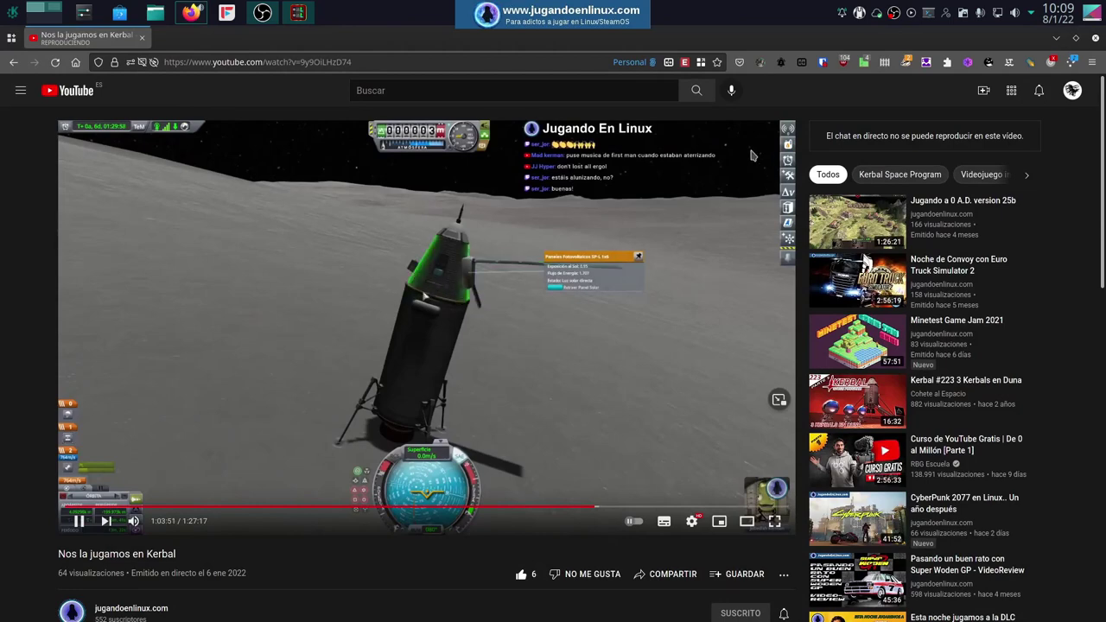
click(1055, 38)
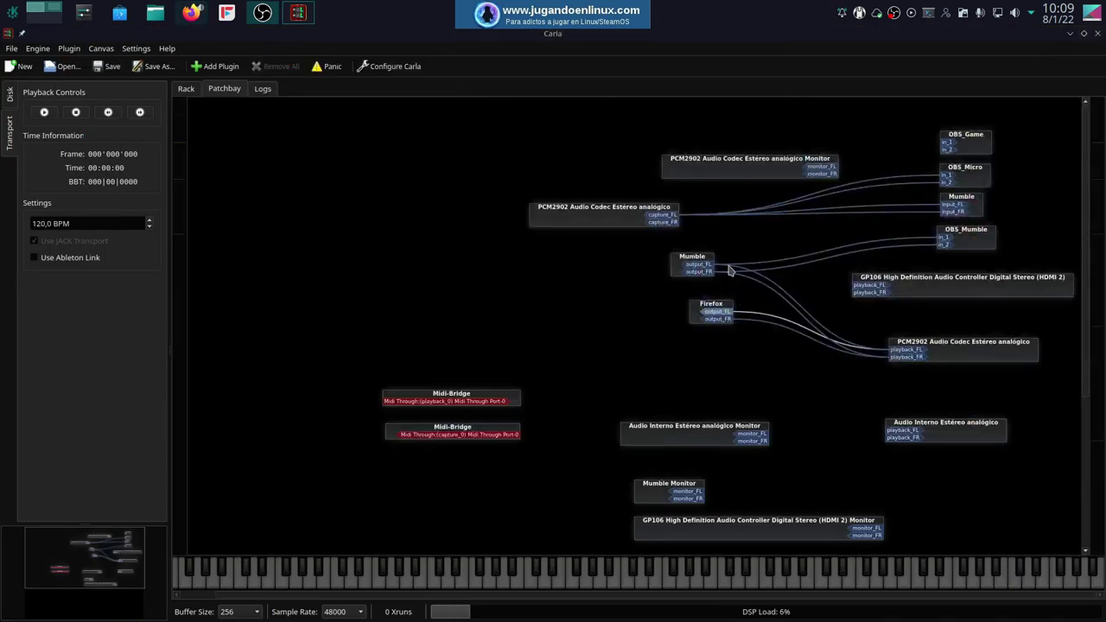
Align the Firefox box under Mumble and connect its output_FL and output_FR to OBS_Game's in_1 and in_2
drag(695, 315, 676, 329)
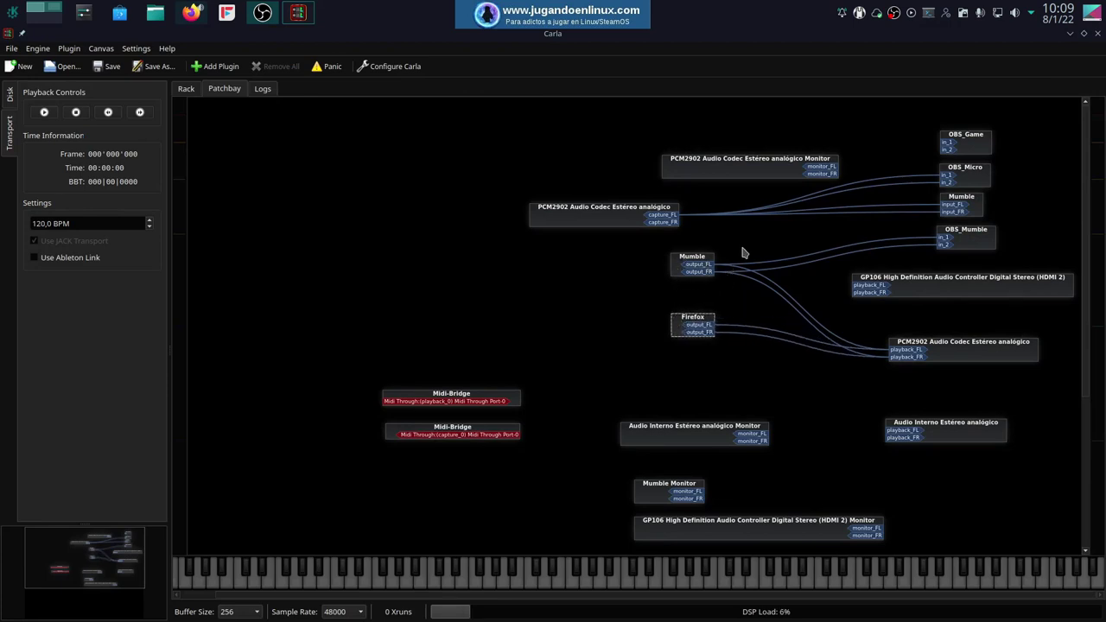
drag(628, 295, 727, 363)
drag(710, 325, 945, 140)
drag(704, 337, 947, 154)
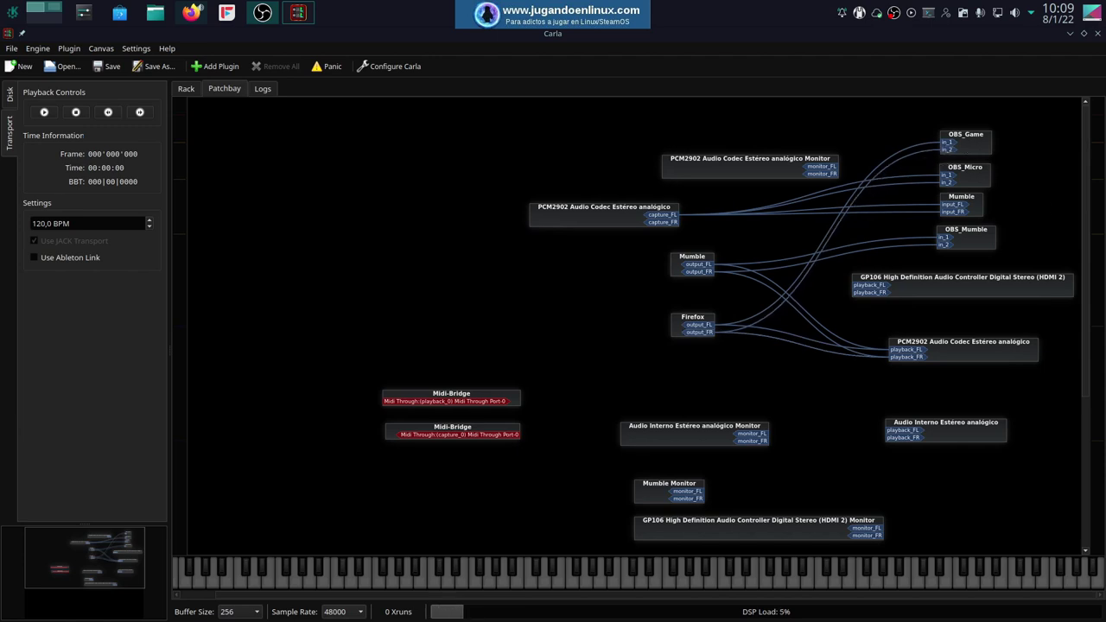
Check the OBS_Game level in the OBS audio mixer and pause the YouTube video in Firefox
click(263, 12)
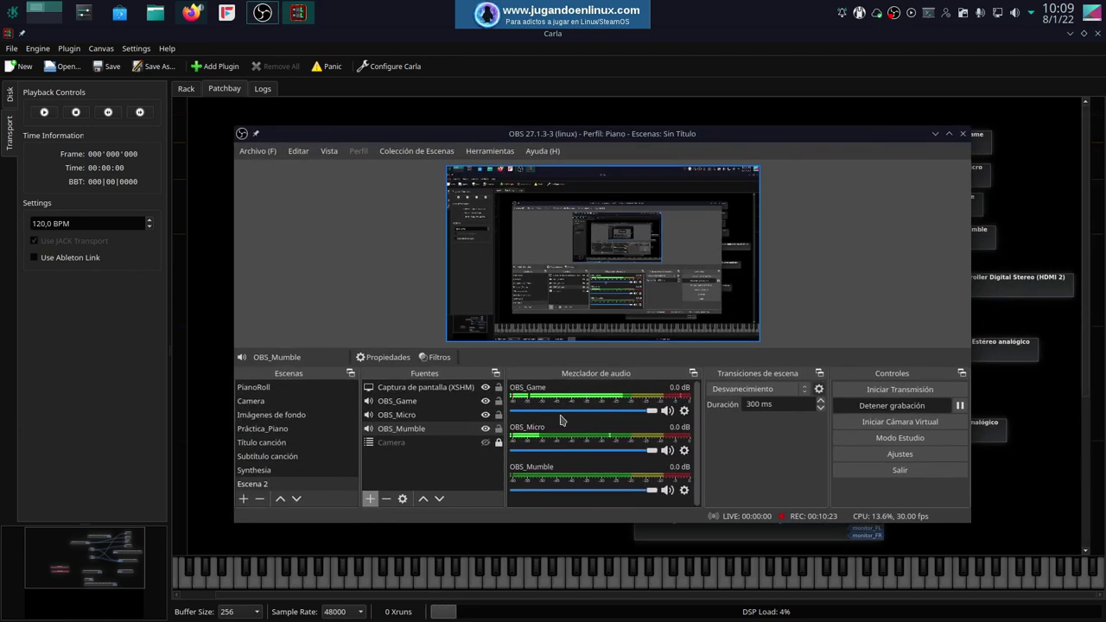
click(191, 13)
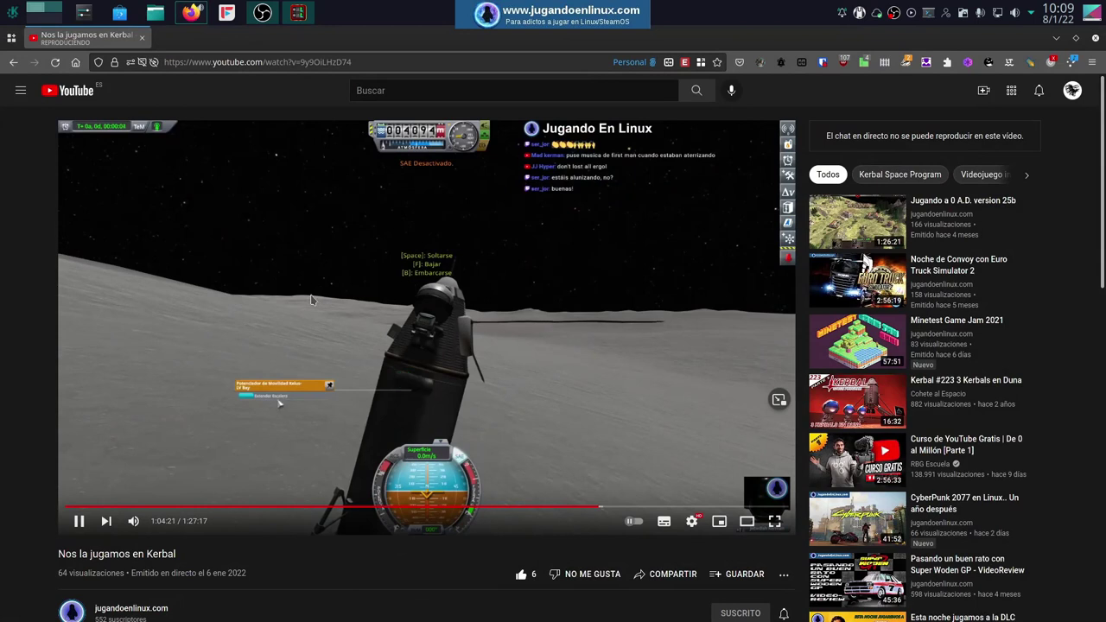
key(space)
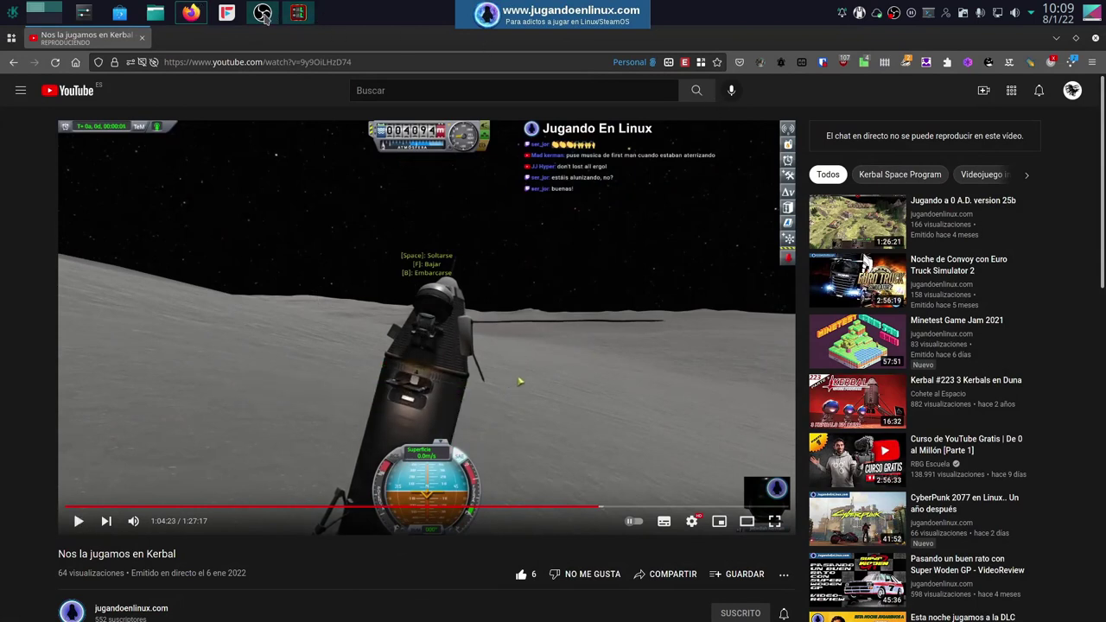
Bring OBS to the front, shift its window slightly, and lower the OBS_Game volume to -16.3 dB
mouse_move(262, 23)
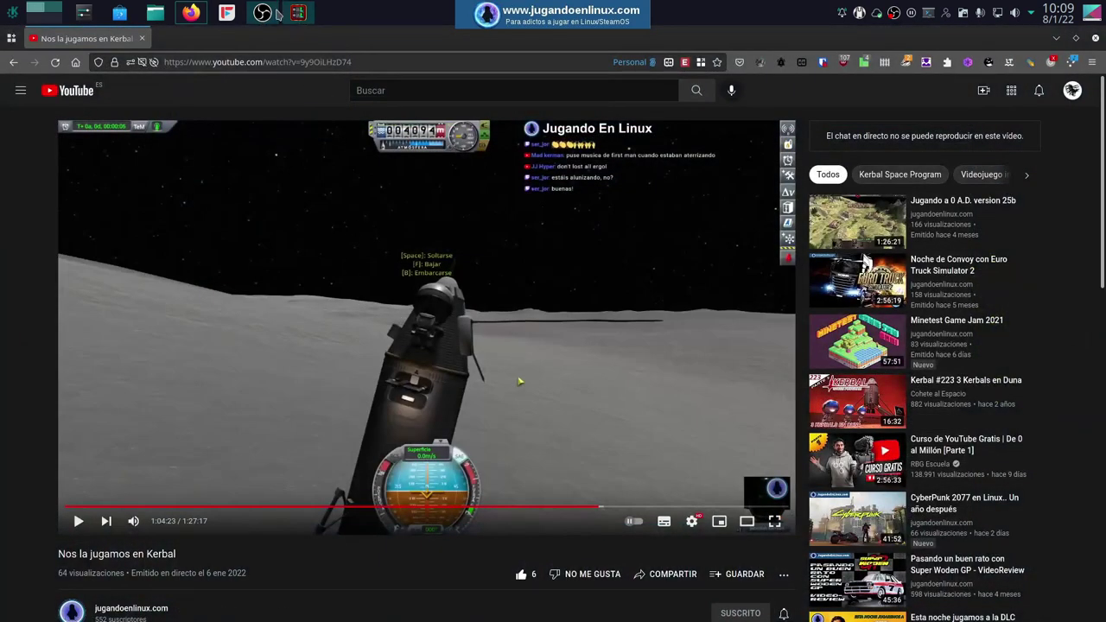
mouse_move(307, 16)
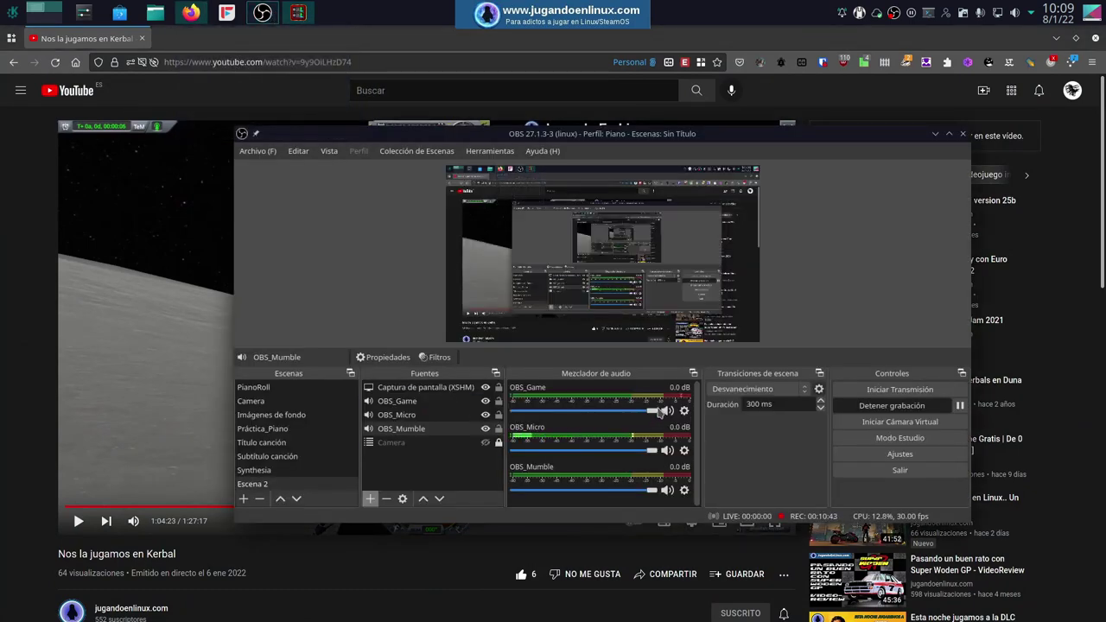
click(223, 136)
drag(223, 137, 213, 136)
drag(638, 410, 572, 411)
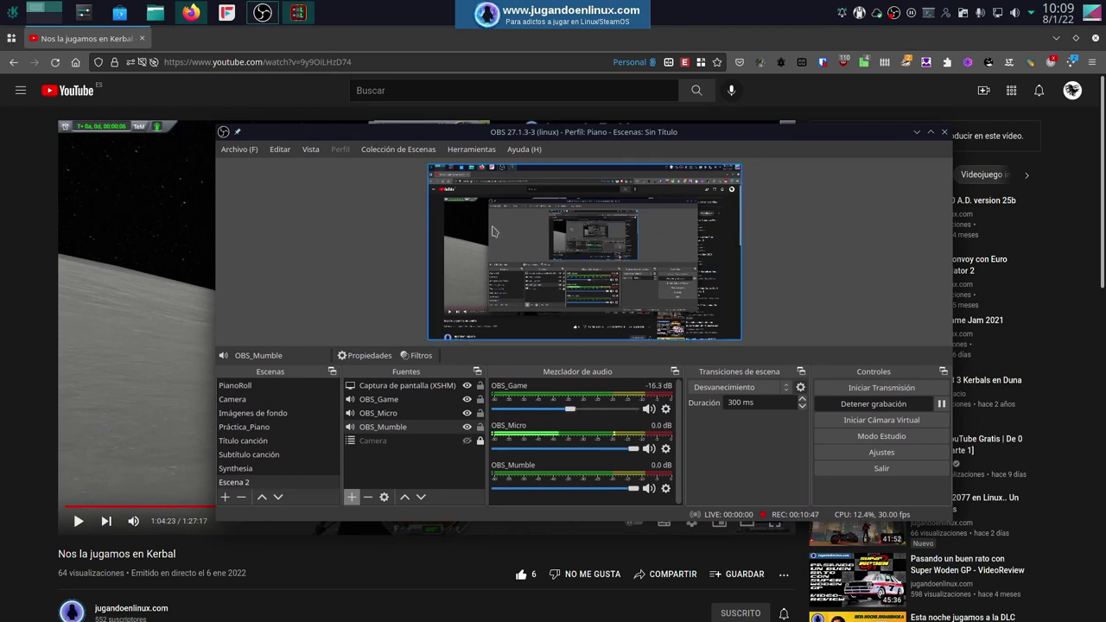
Lower the OBS_Game volume to -30.9 dB and review the sources' track assignments in the advanced audio properties
drag(569, 413, 545, 414)
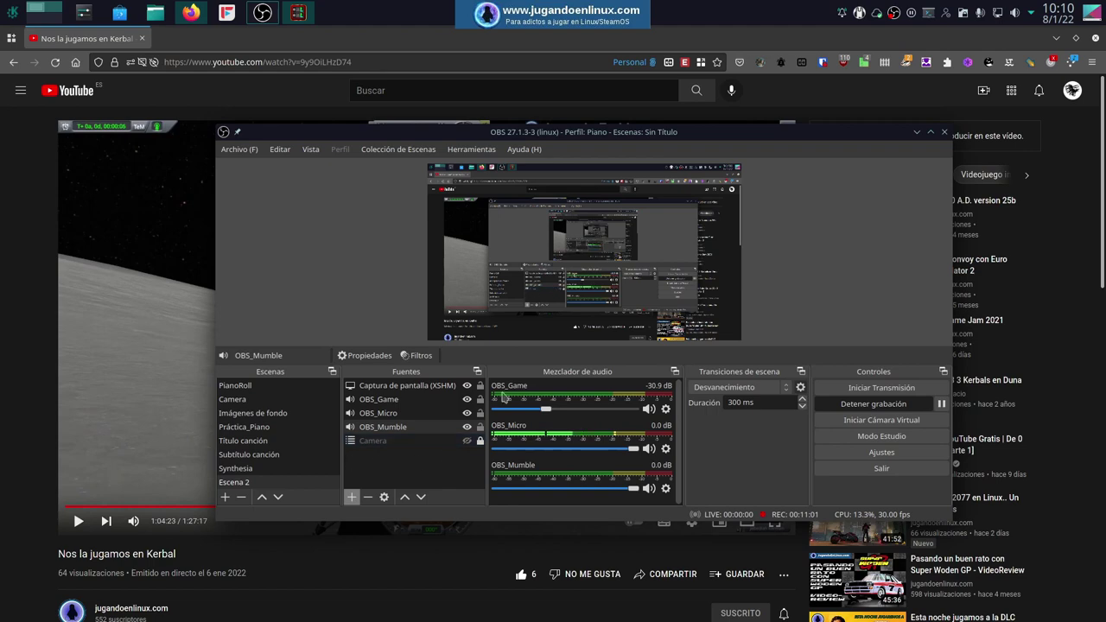
click(665, 489)
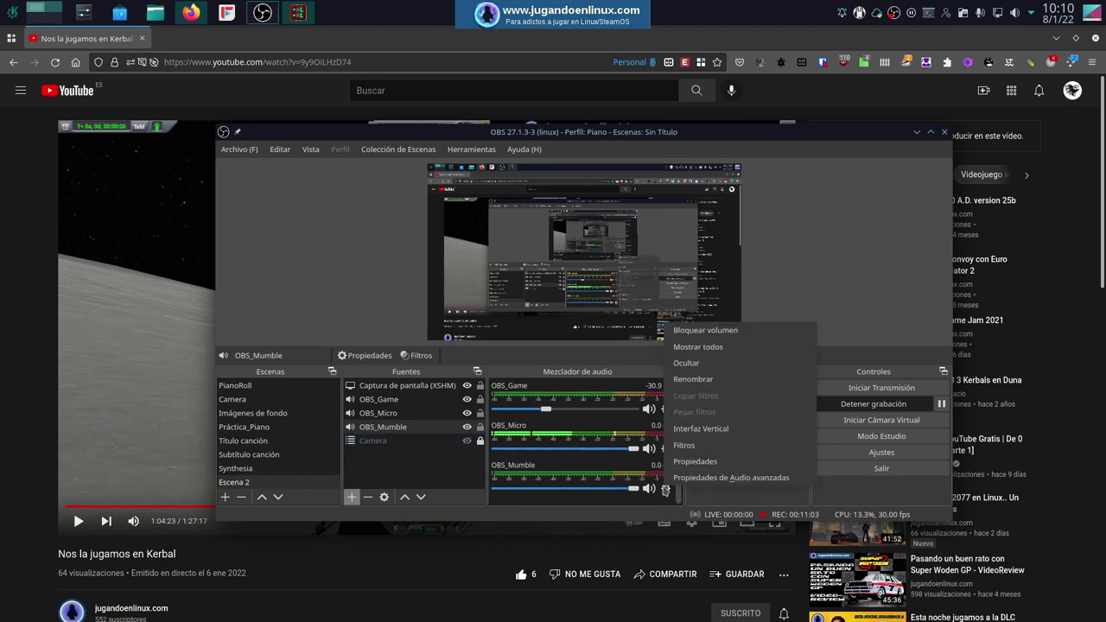
click(704, 481)
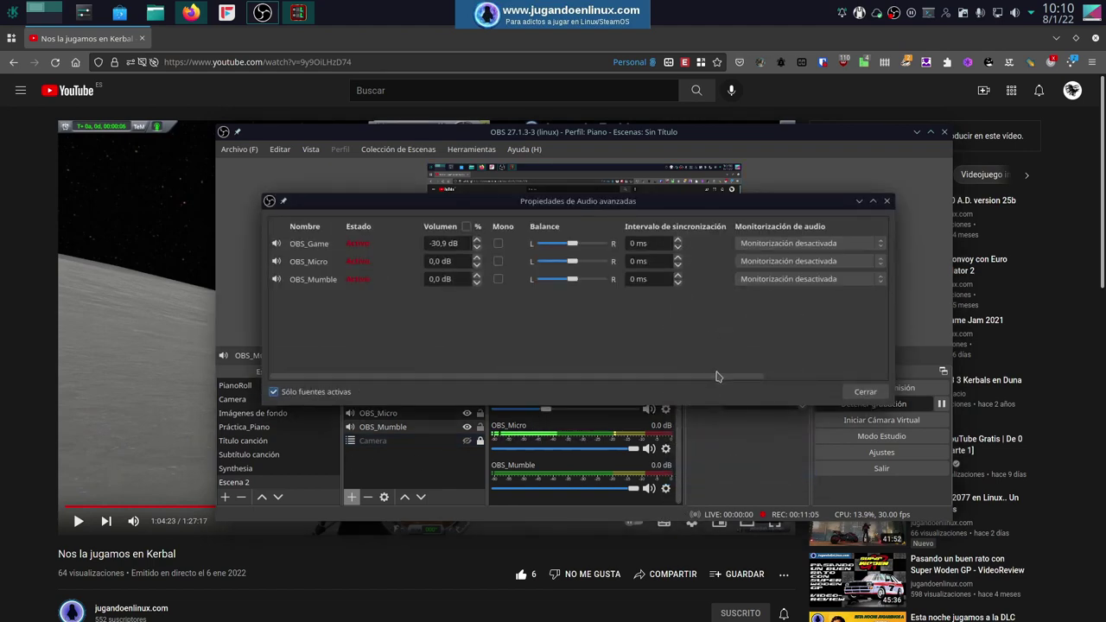
drag(716, 381, 838, 381)
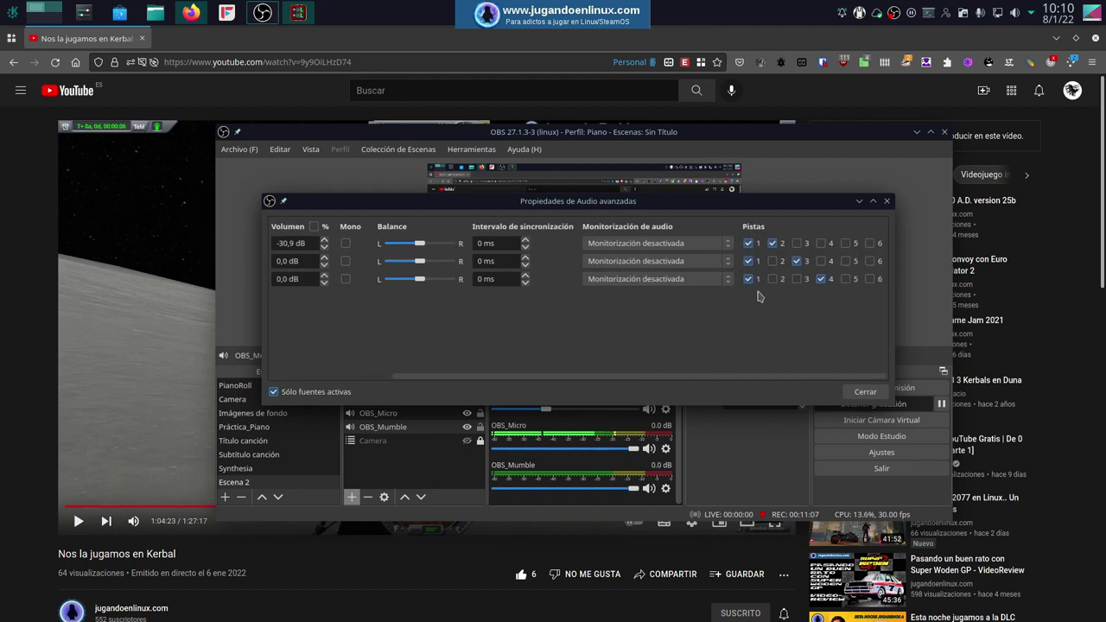
click(886, 202)
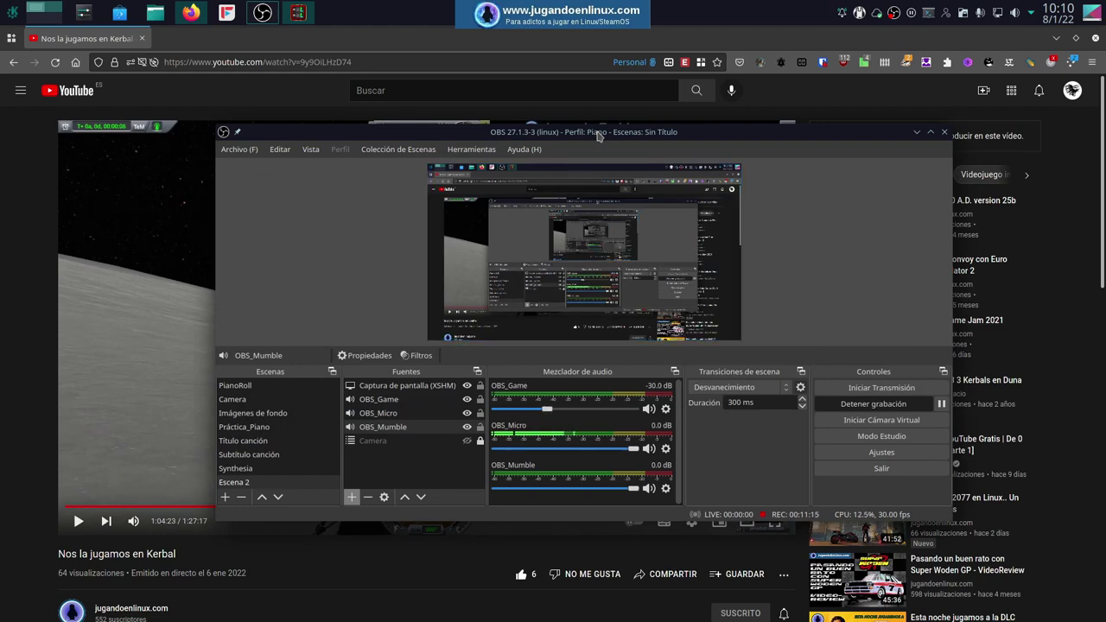
Resume the YouTube video in Firefox, then in Carla place Firefox under Mumble and connect its output_FL and output_FR to OBS_Game's in_1 and in_2
key(alt+Tab)
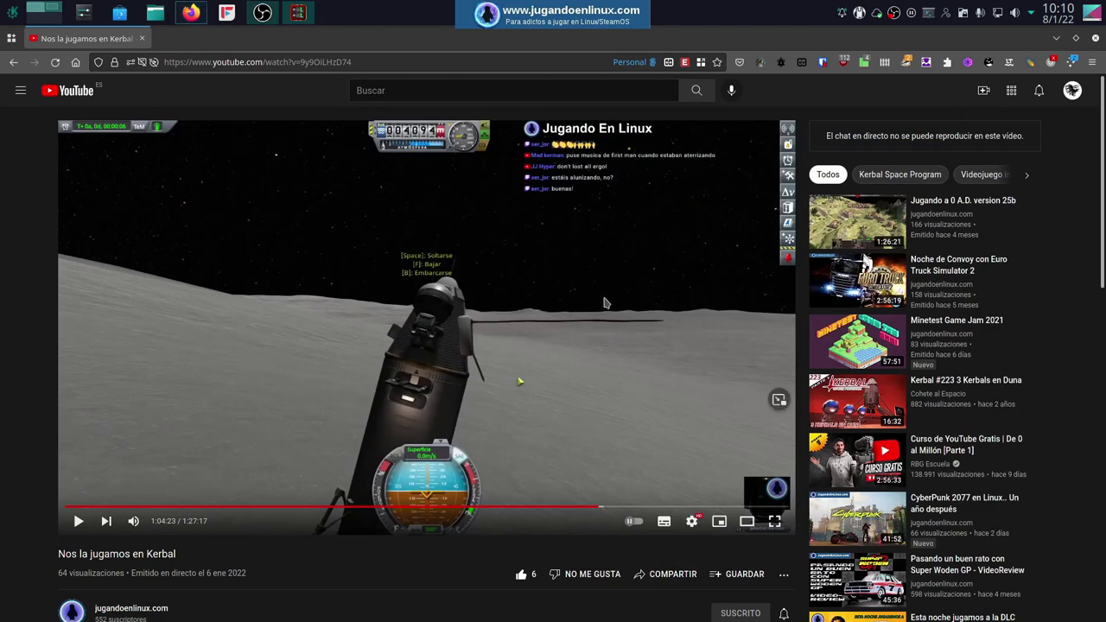
click(606, 308)
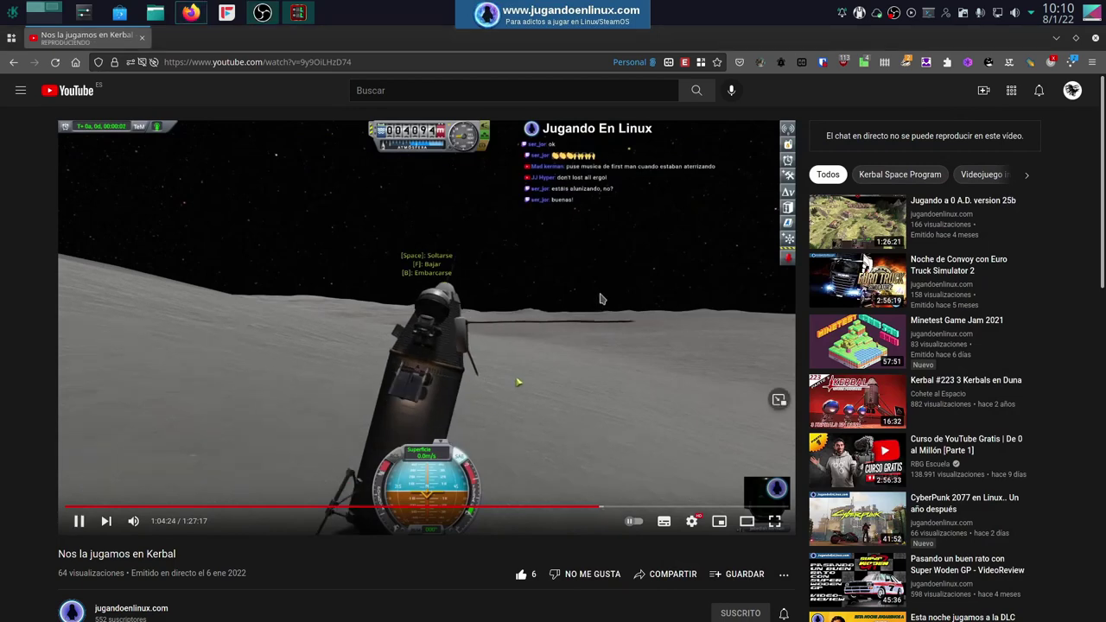
key(alt+Tab)
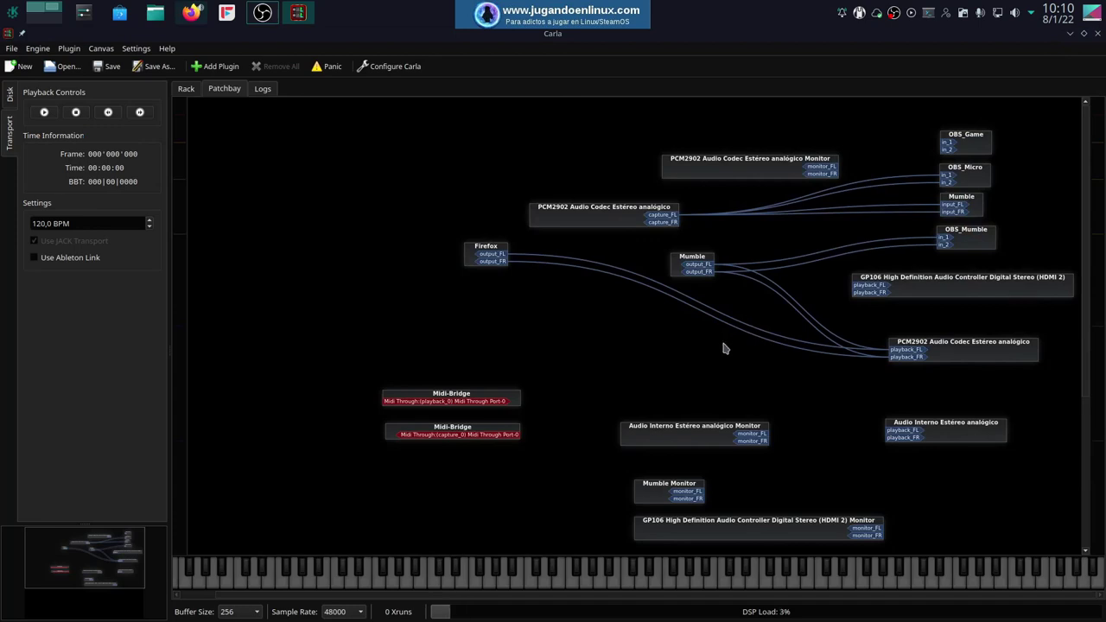
drag(469, 248, 943, 143)
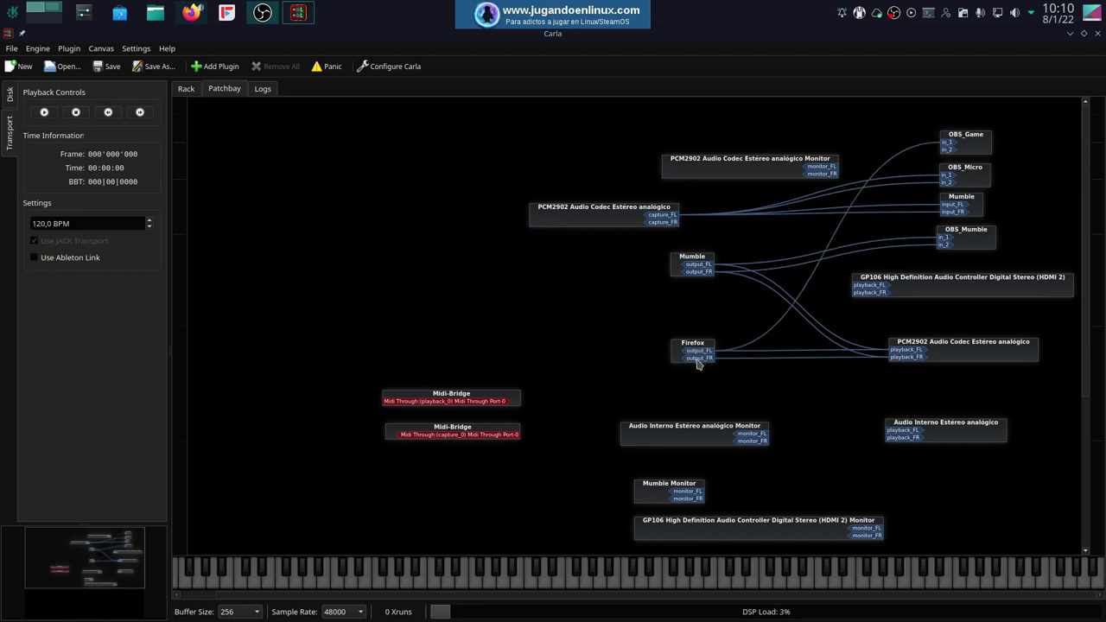
drag(703, 363, 941, 173)
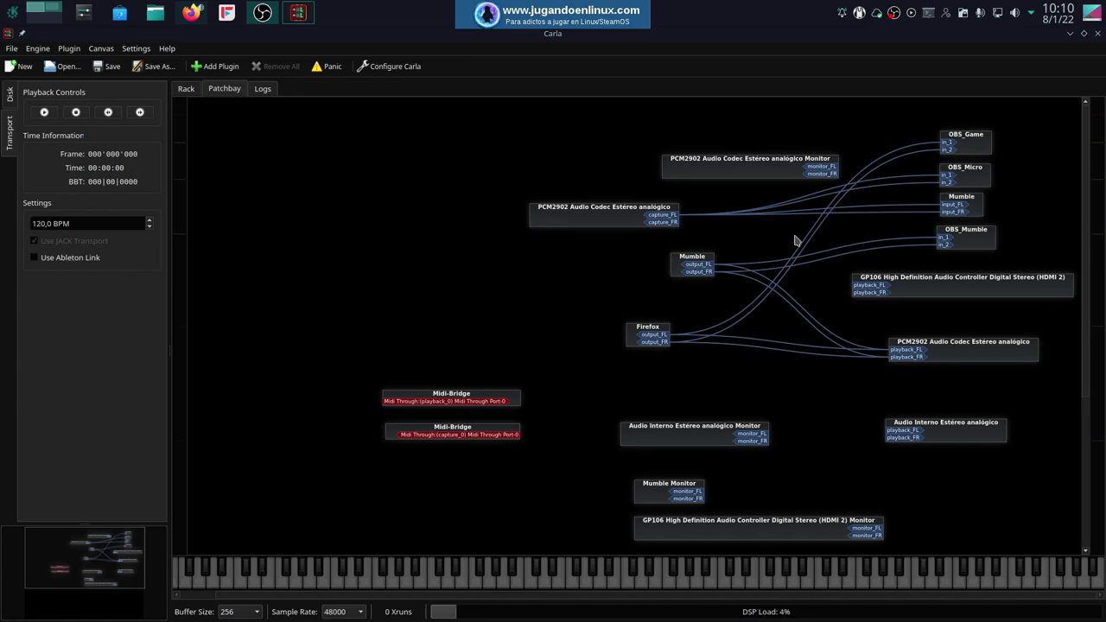
Switch to OBS, raise the OBS_Game volume to -24.5 dB, and return to Carla's patchbay
click(262, 12)
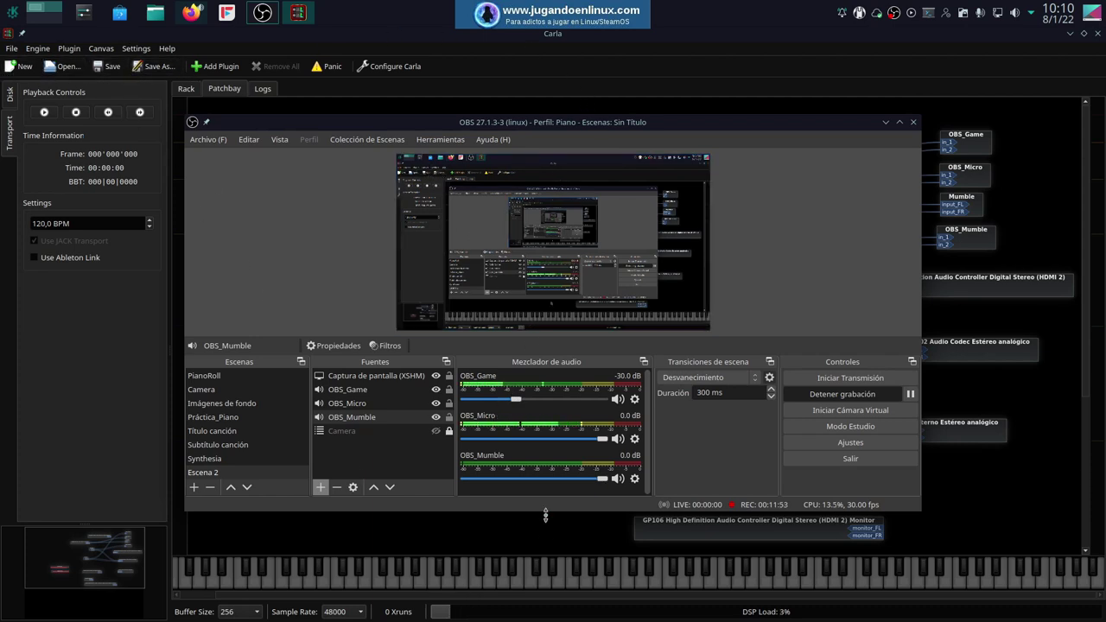
drag(516, 400, 529, 398)
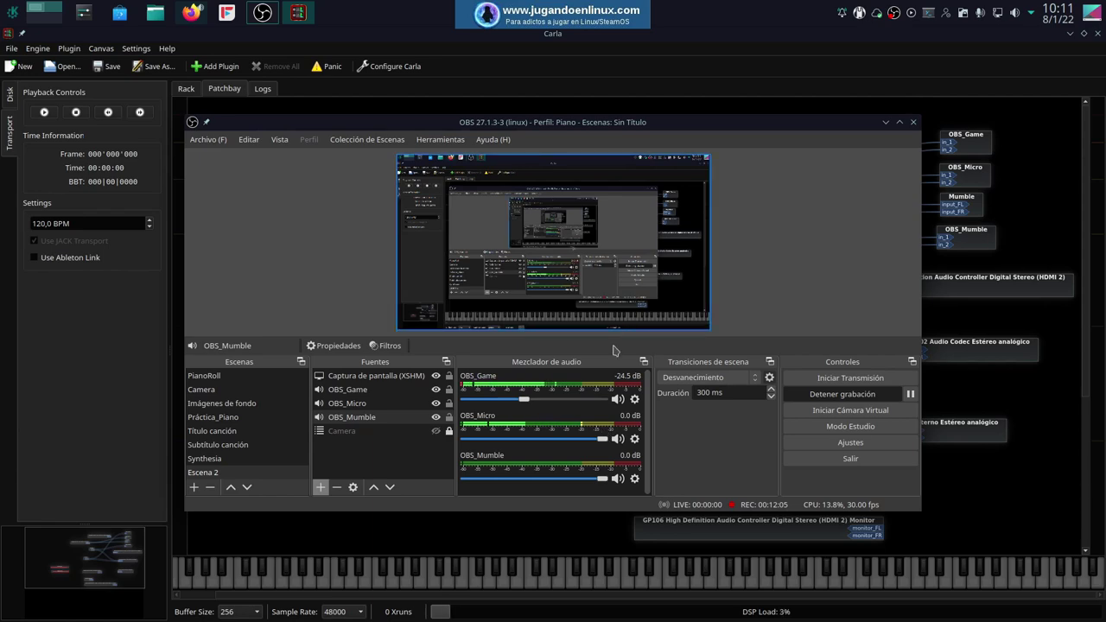
key(super+Page_Down)
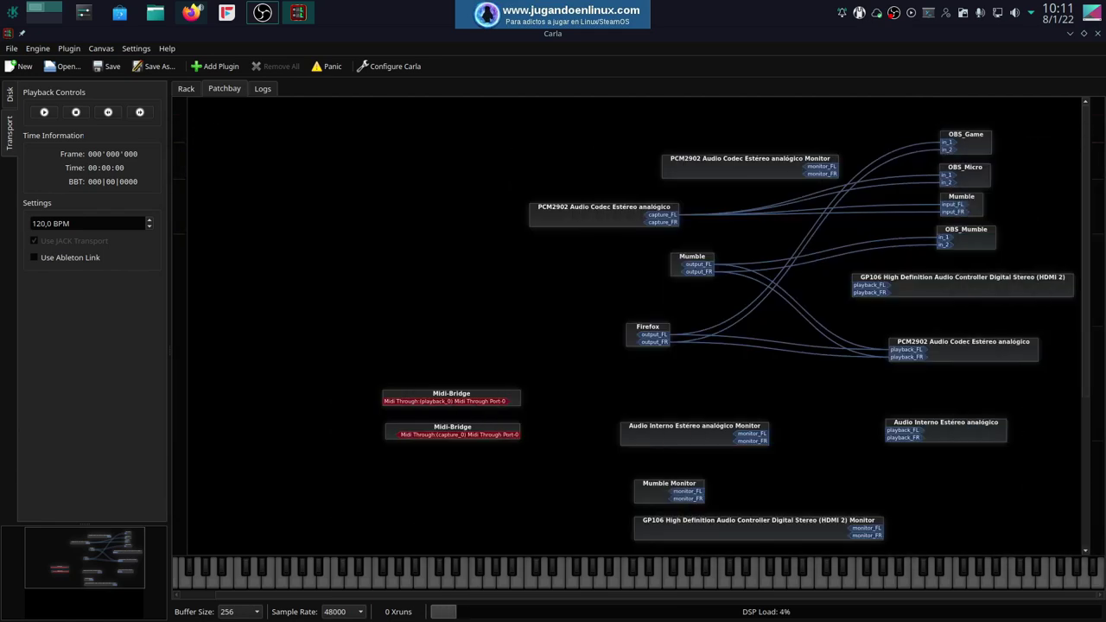
key(alt+Tab)
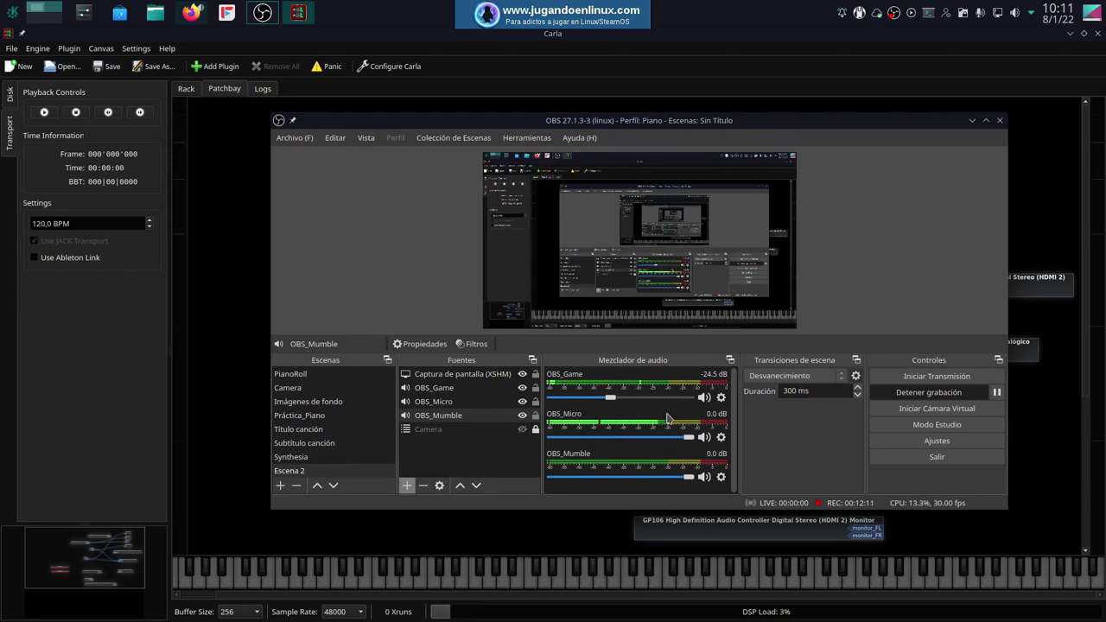
drag(664, 126, 1104, 60)
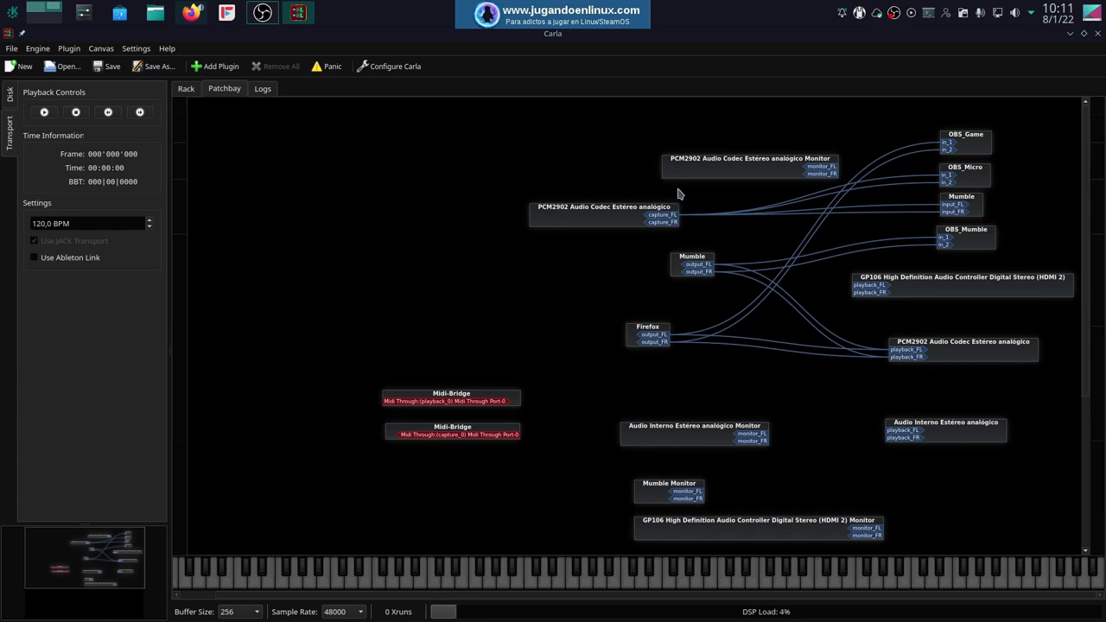
Shift the PCM2902 Monitor box toward the upper middle of the canvas and place the Audio Interno Monitor box under Firefox
drag(691, 170, 601, 156)
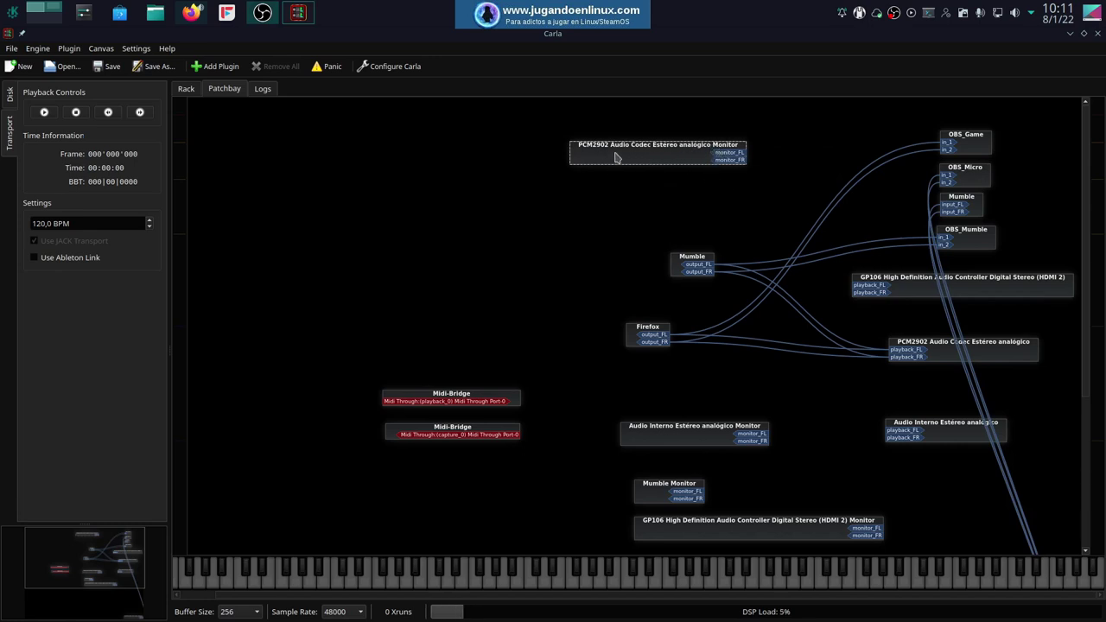
drag(676, 161, 702, 160)
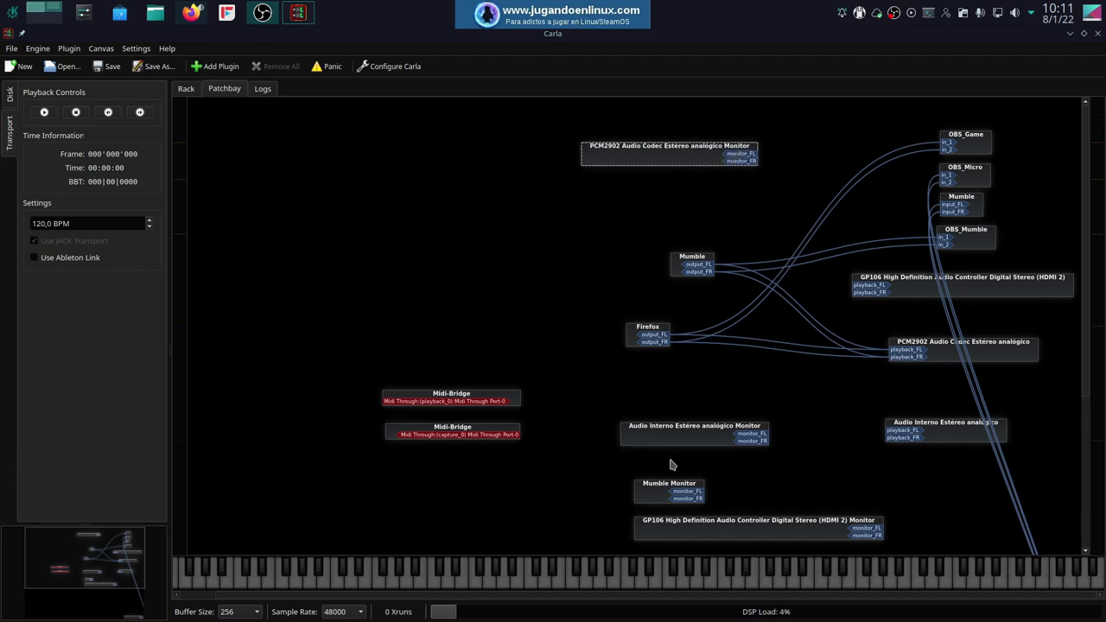
drag(716, 438, 726, 400)
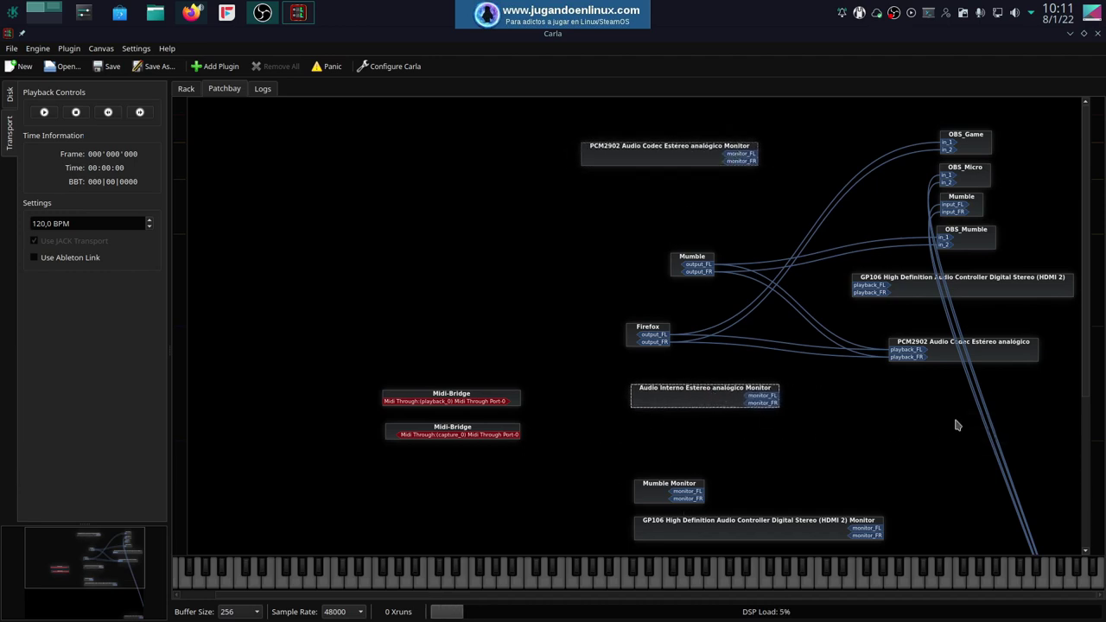
Retrieve the stray PCM2902 capture and Audio Interno playback boxes, placing them under the PCM2902 Monitor and PCM2902 playback boxes respectively
scroll(980, 441, down, 3)
click(978, 541)
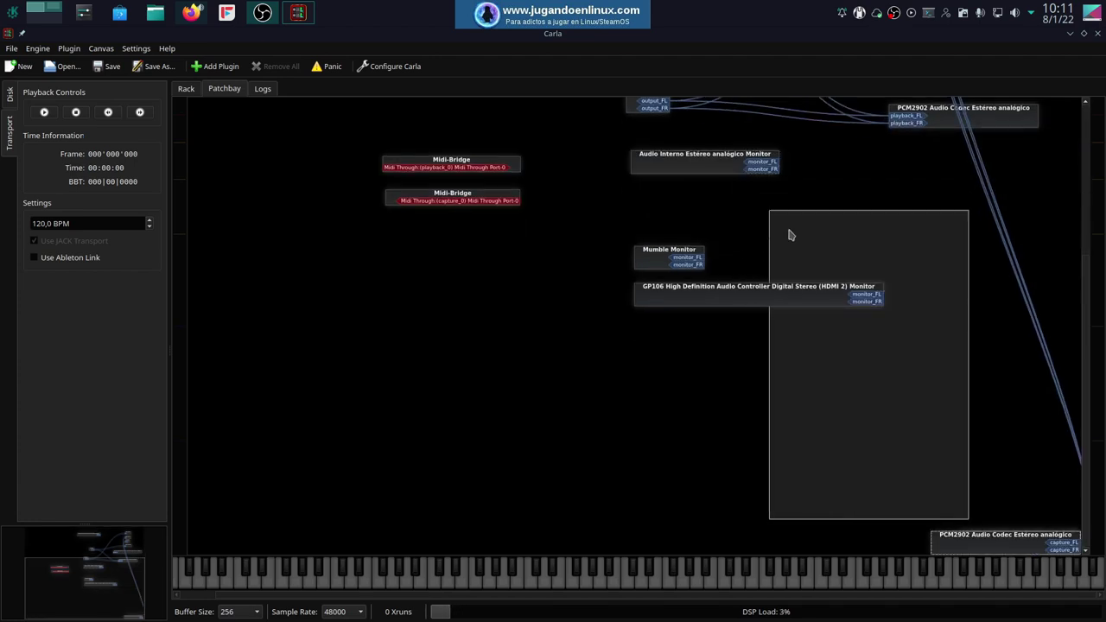
click(983, 438)
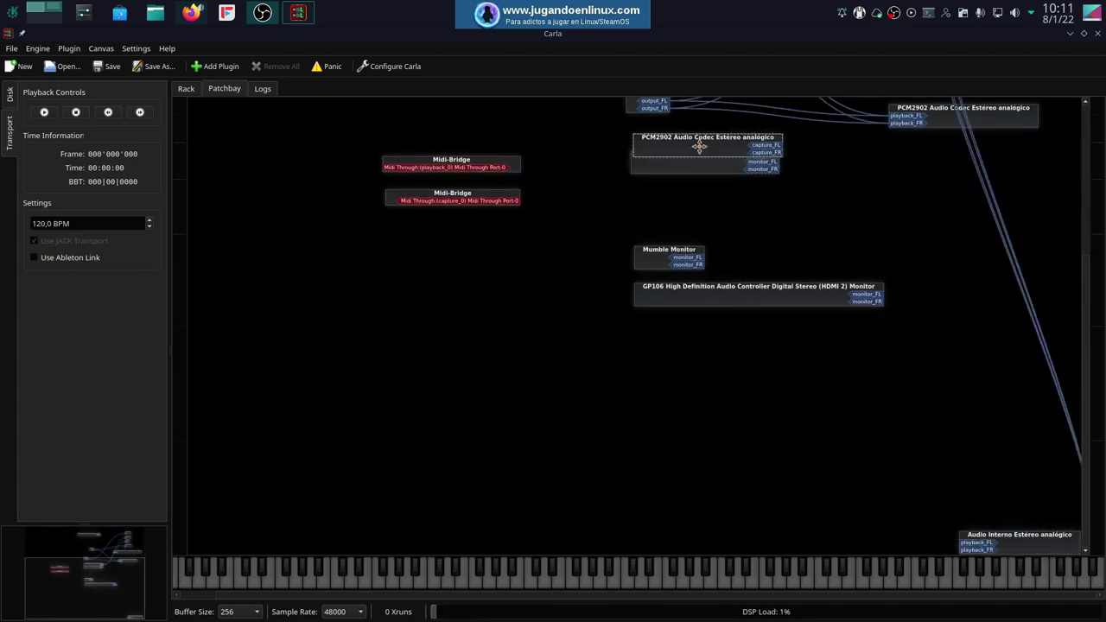
drag(1036, 547, 996, 181)
scroll(994, 386, up, 4)
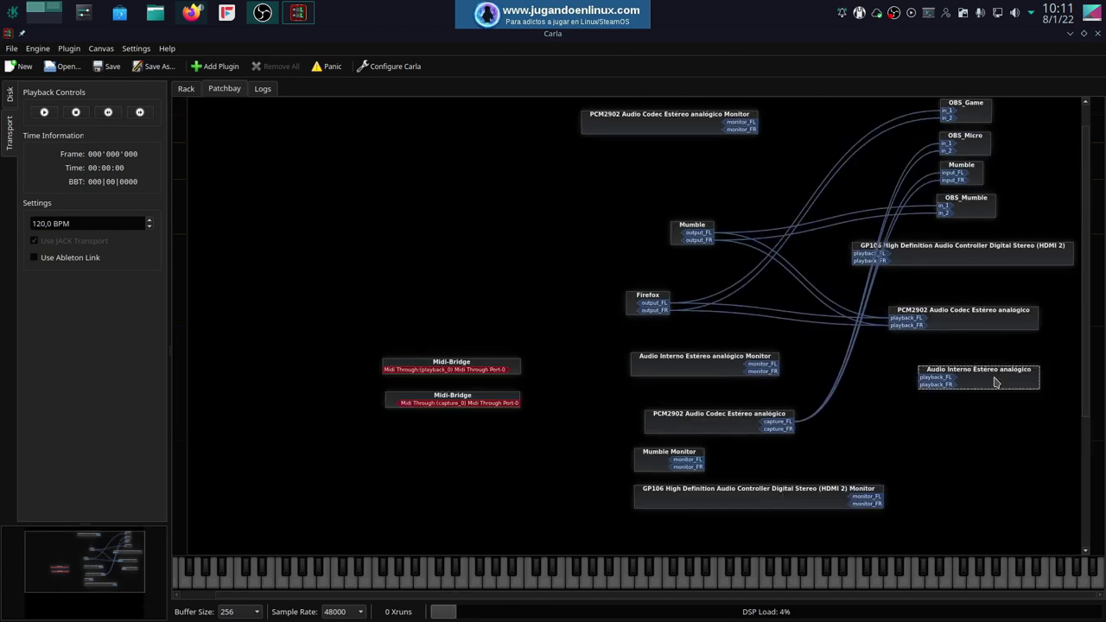
drag(696, 162, 664, 169)
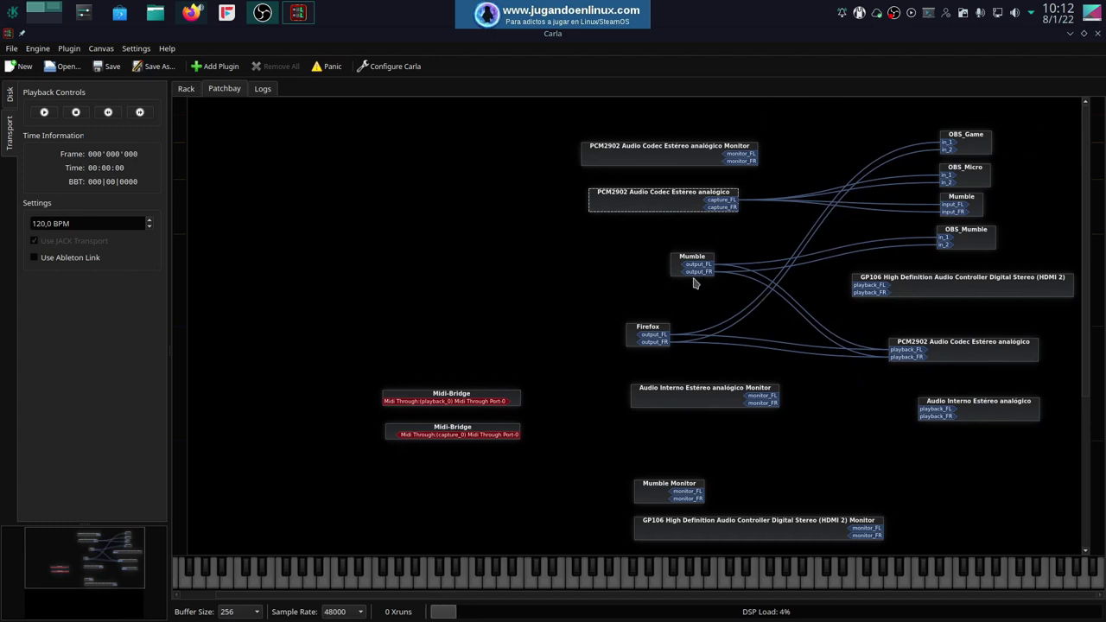
Reposition the Mumble output box between the PCM2902 capture box and the Firefox box
drag(682, 269, 489, 230)
scroll(794, 323, down, 5)
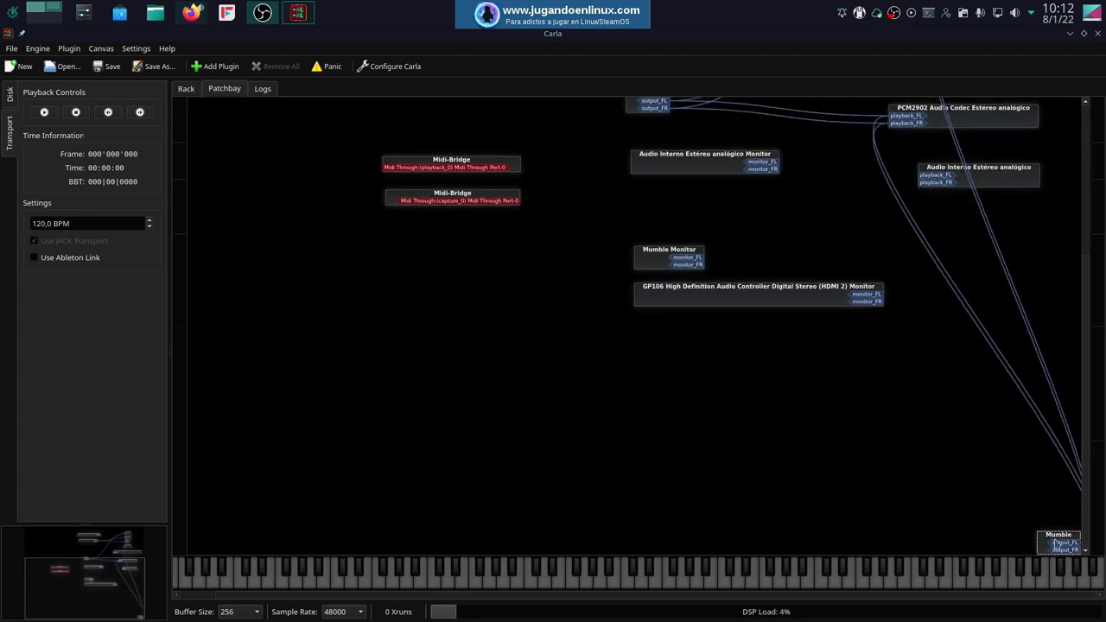
drag(1044, 539, 825, 160)
scroll(826, 197, up, 3)
scroll(826, 197, up, 2)
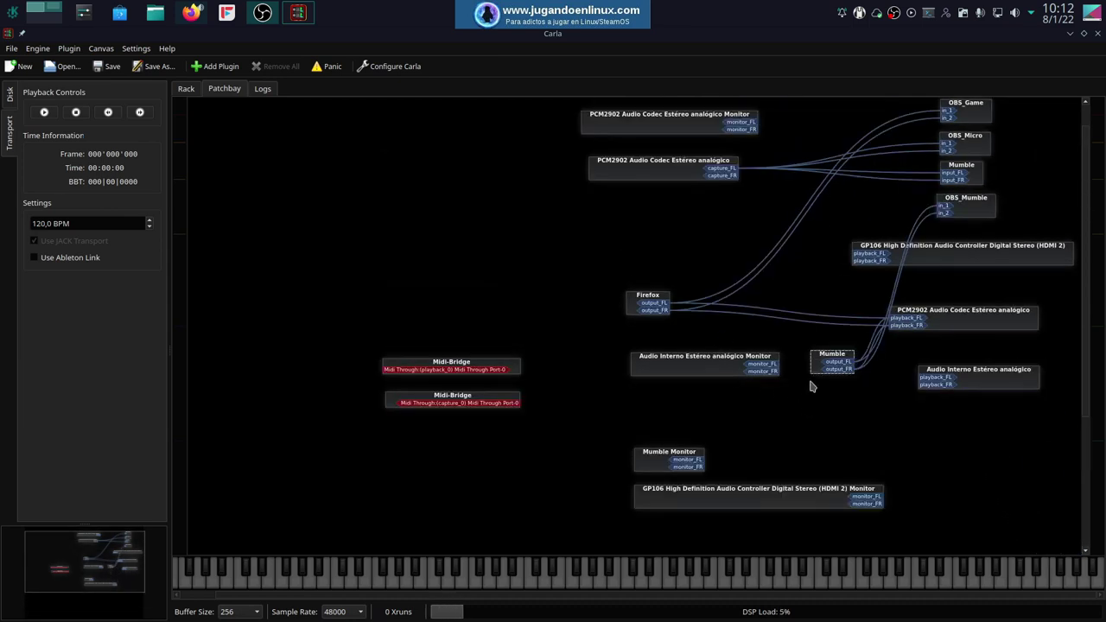
drag(816, 376, 639, 223)
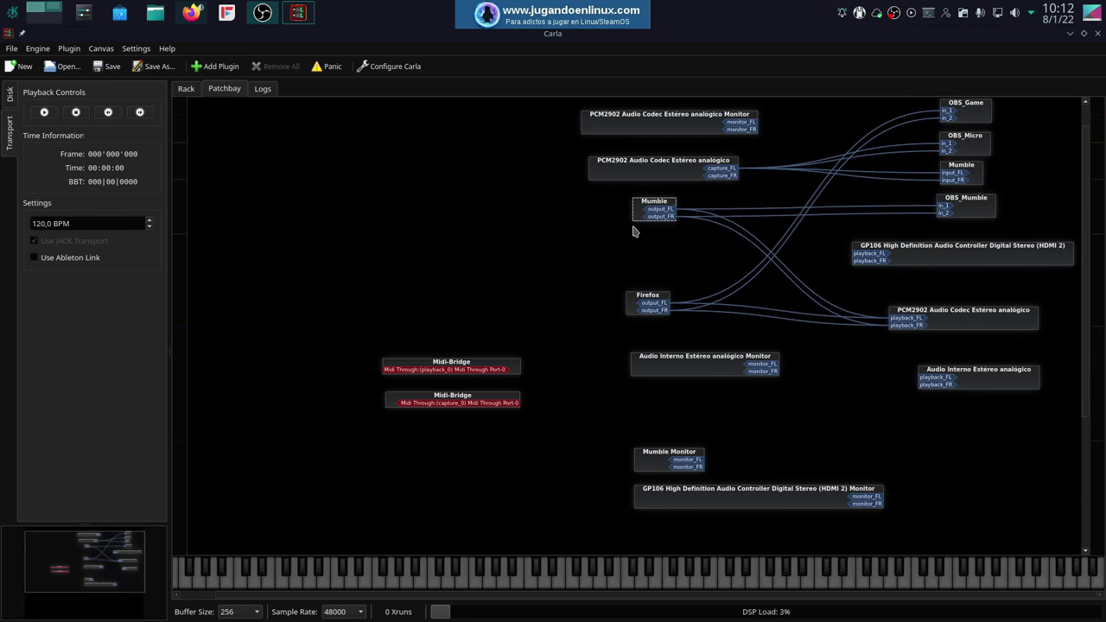
scroll(560, 253, up, 1)
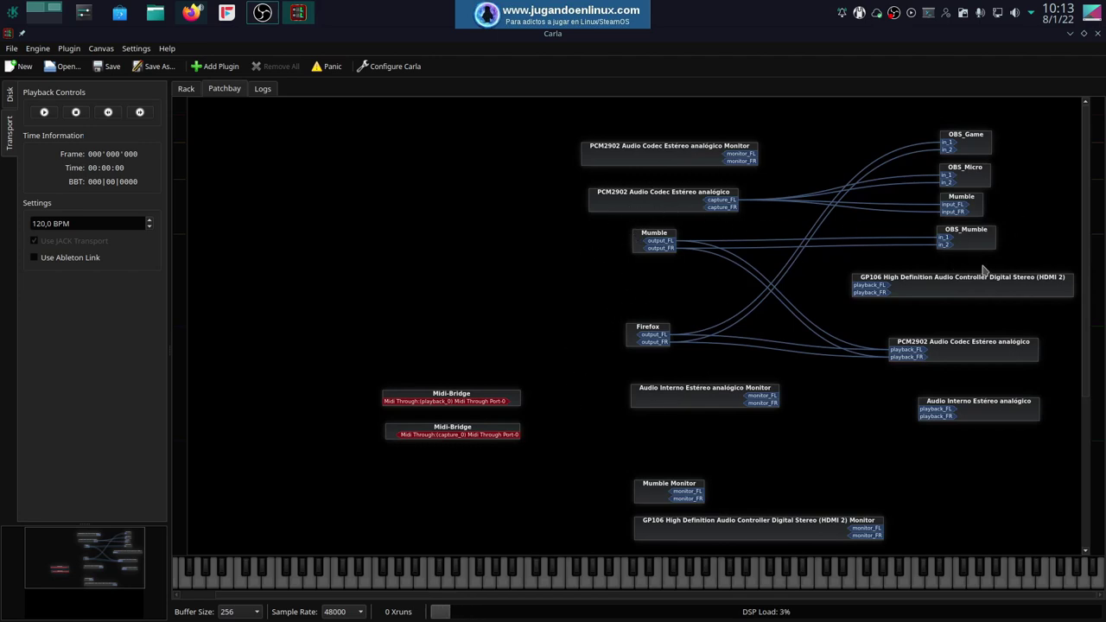
Switch to OBS, examine the audio filter types available for OBS_Micro without adding one, and return to Carla's patchbay
key(alt+Tab)
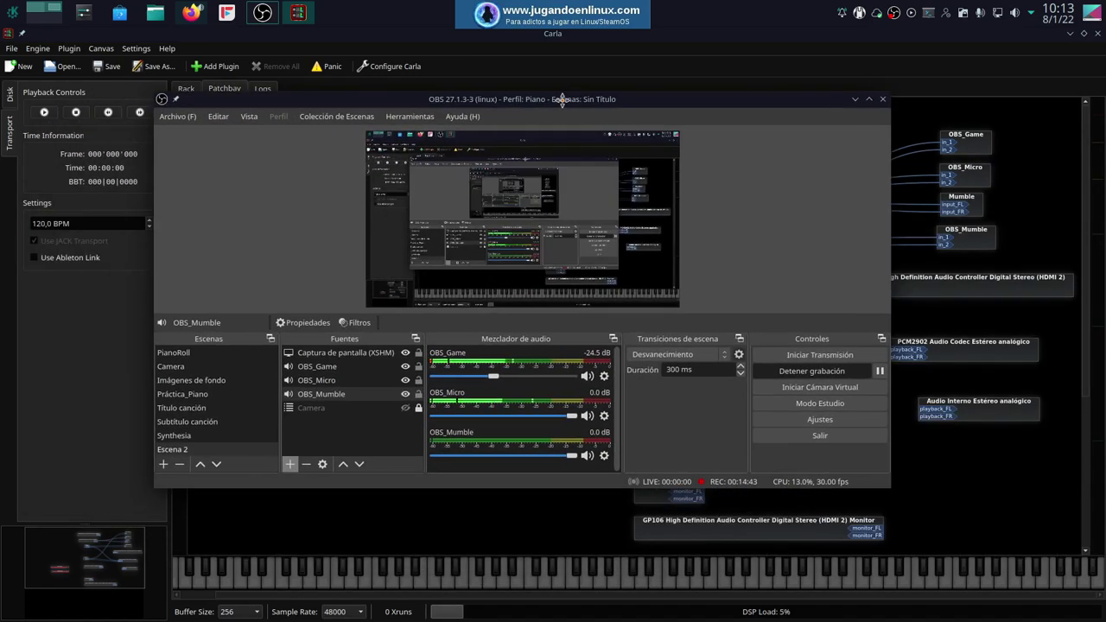
click(603, 416)
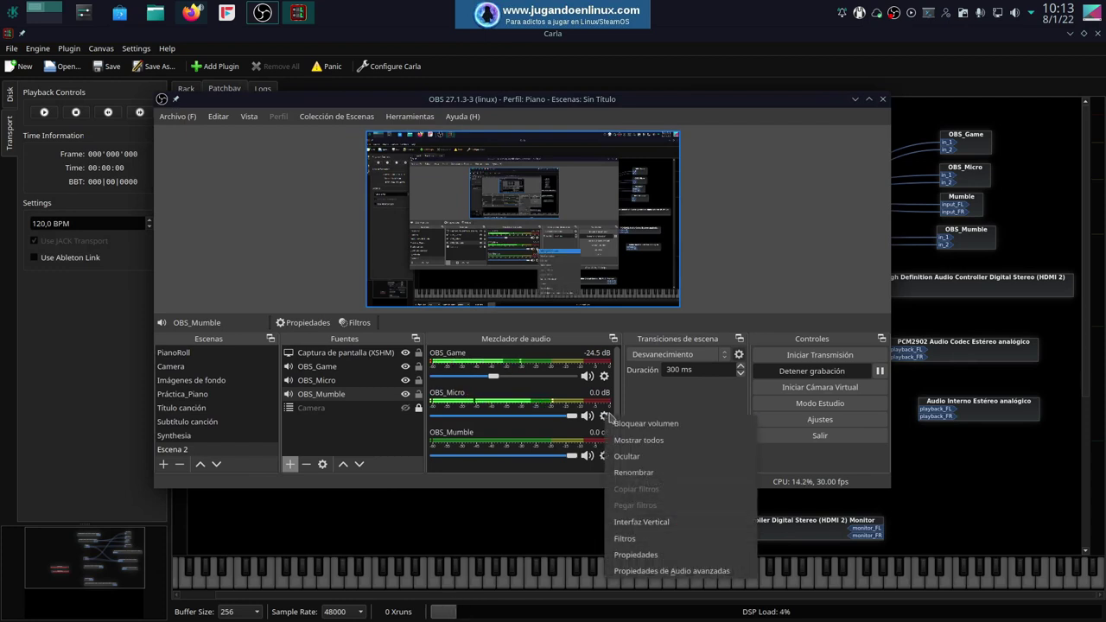
click(624, 538)
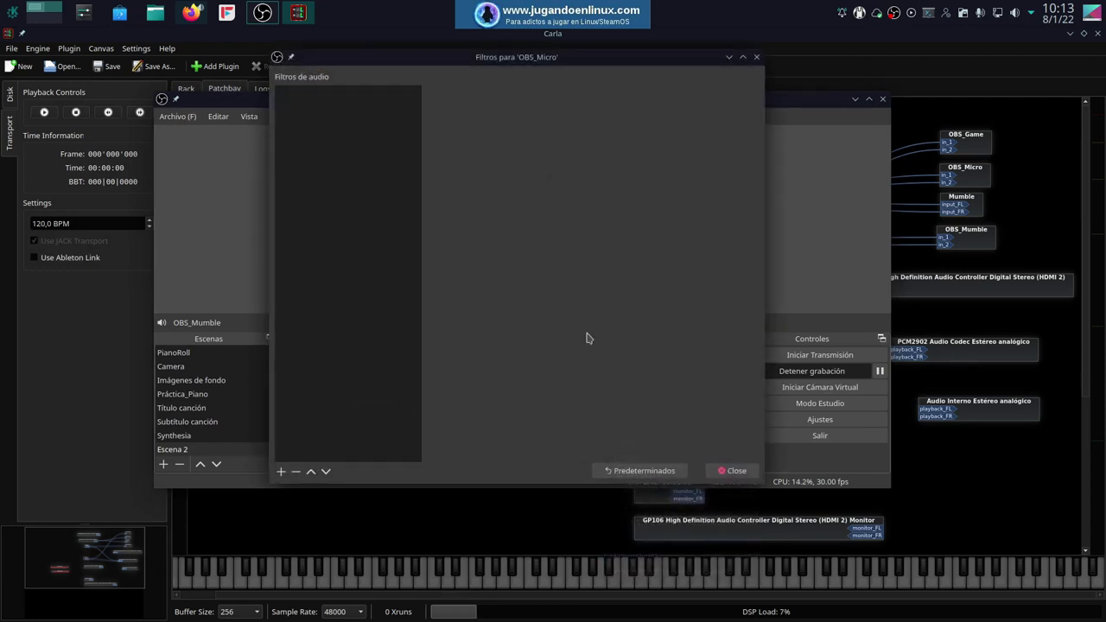
click(281, 473)
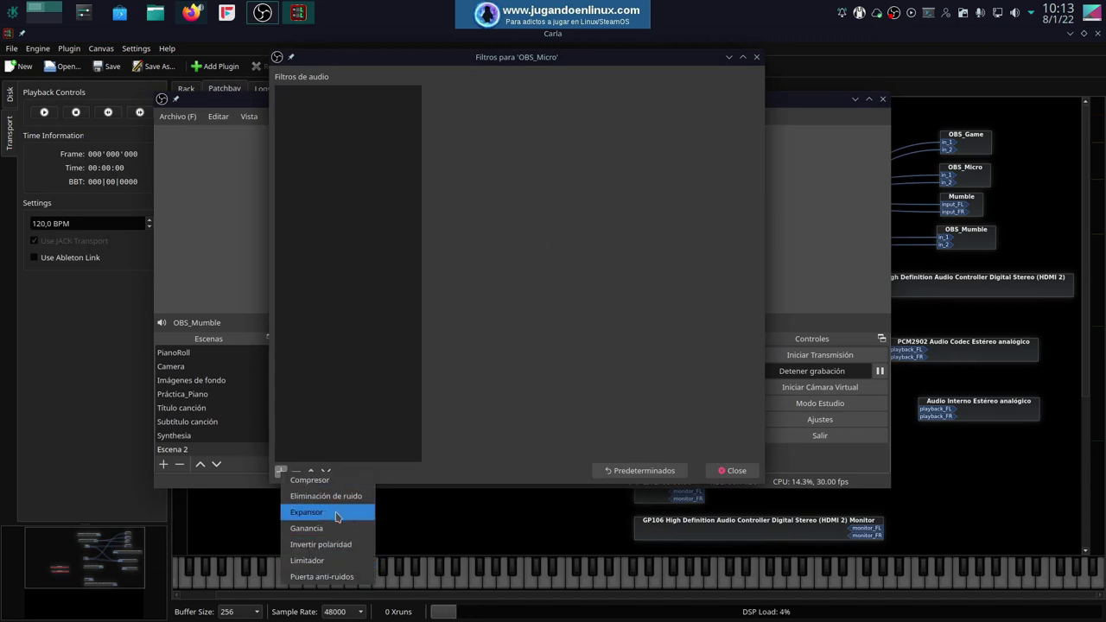
key(Escape)
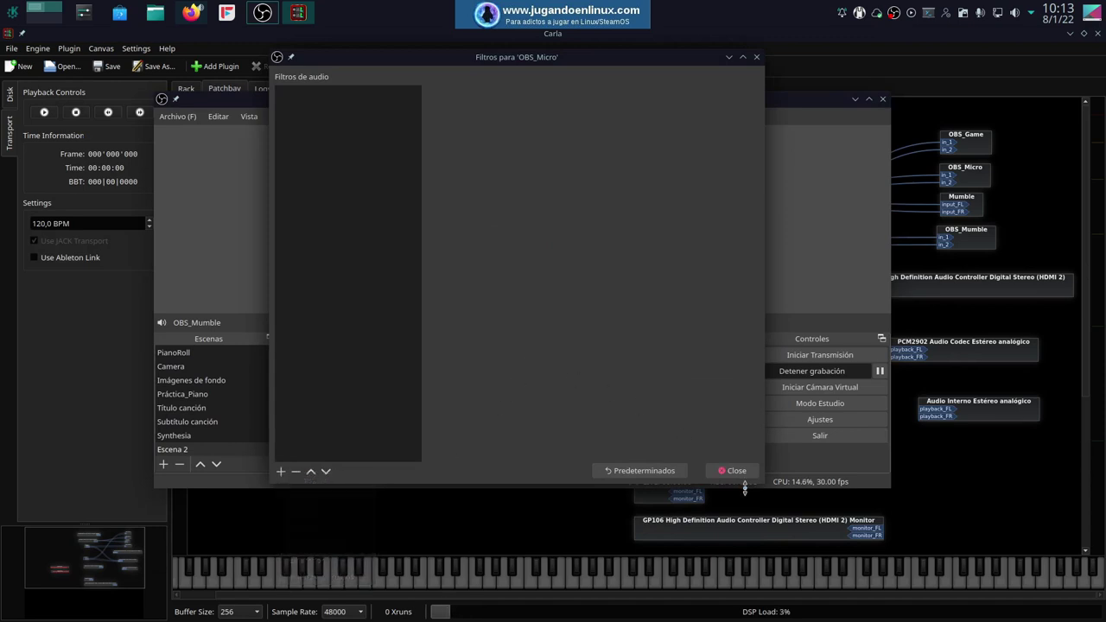
click(732, 471)
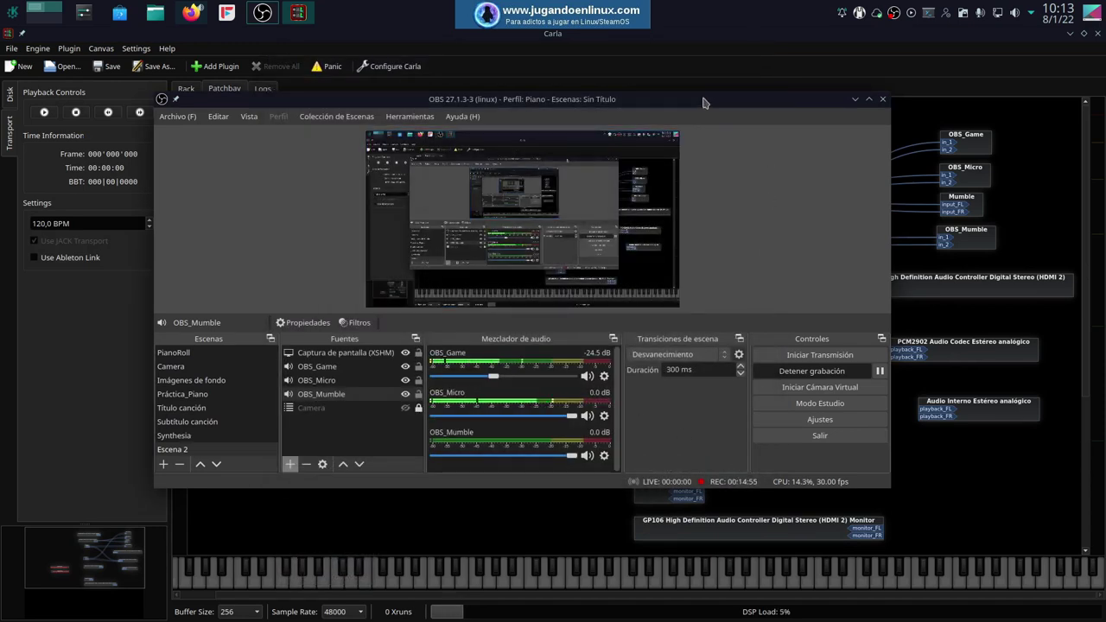
middle_click(602, 101)
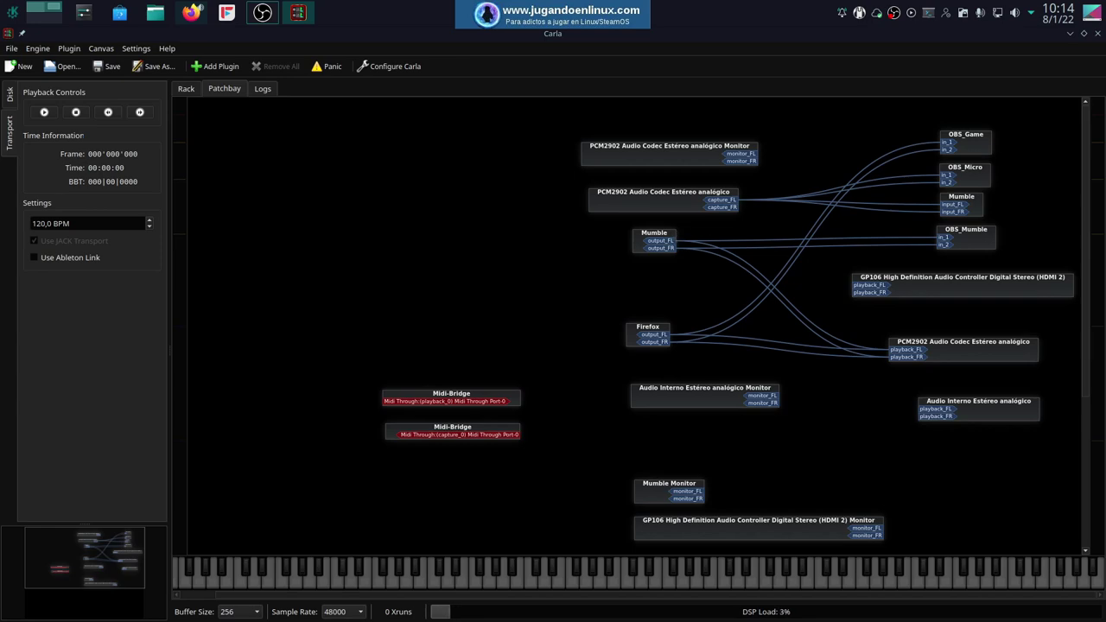
Bring OBS back to the front, reposition its window, and lower the OBS_Game volume to -inf dB
key(alt+Tab)
drag(819, 170, 594, 109)
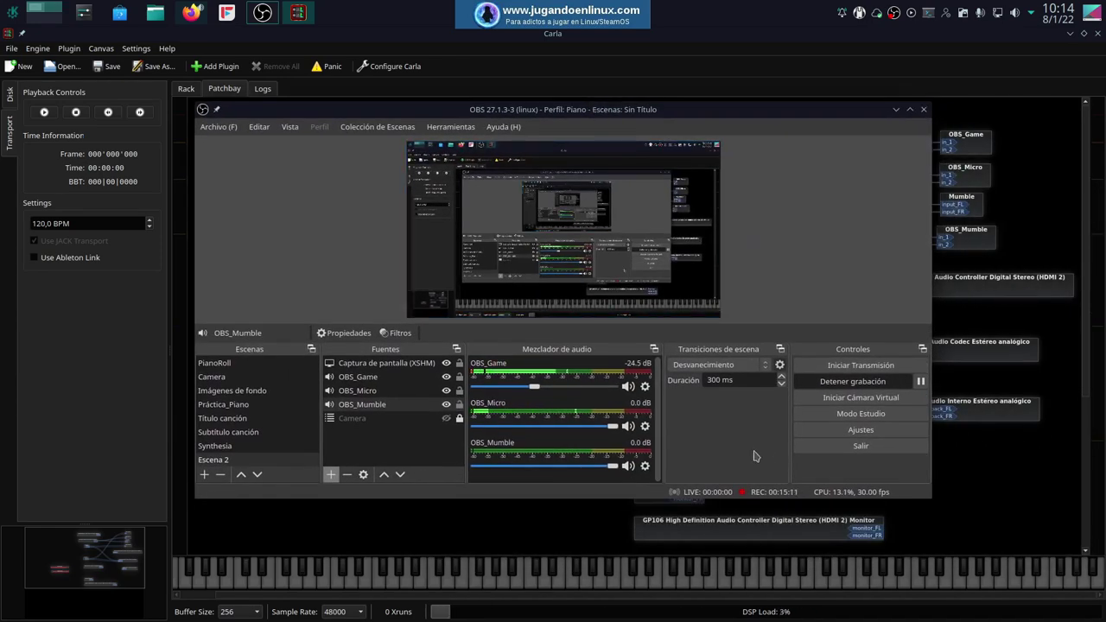
drag(535, 387, 473, 390)
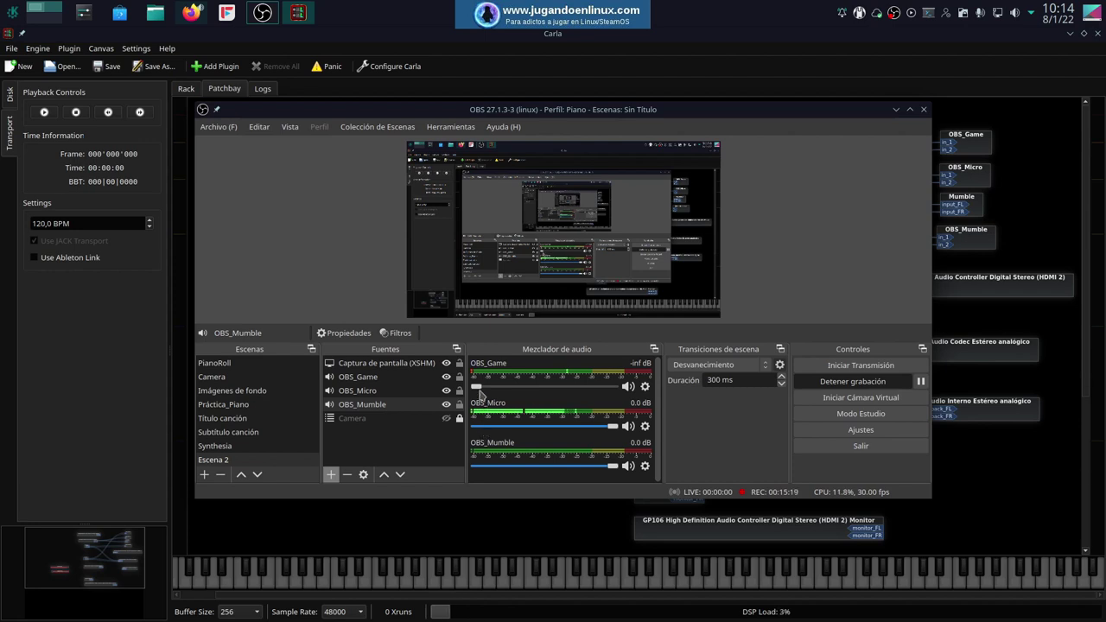
Set the OBS_Game volume to about -36.6 dB and return to Carla's patchbay
drag(477, 387, 518, 389)
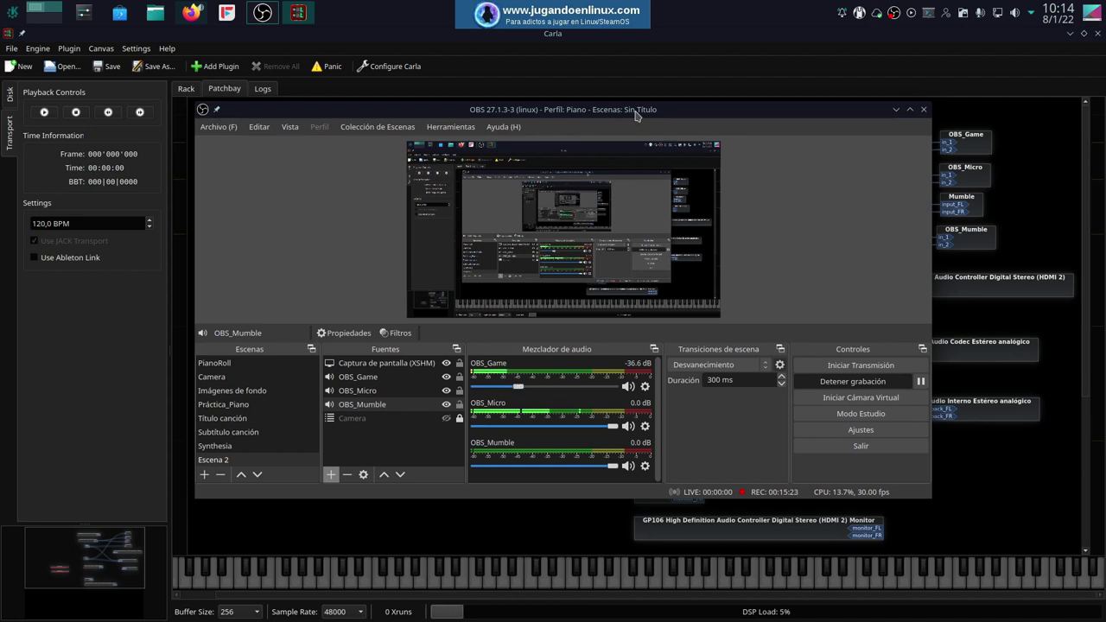
drag(596, 114, 1105, 112)
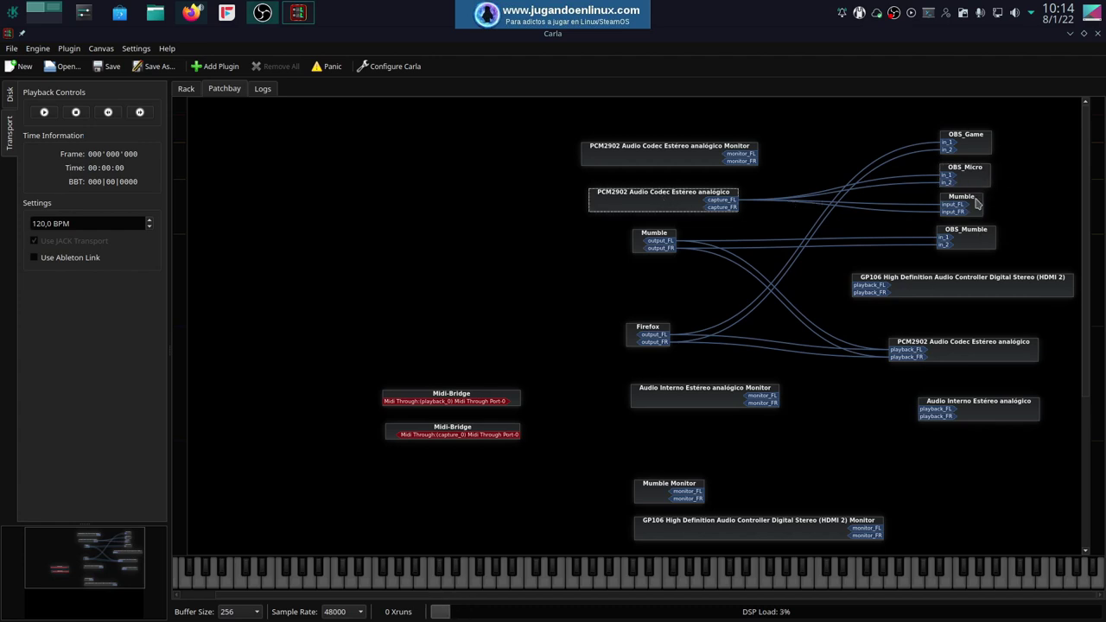
Move the PCM2902 capture box farther from the OBS boxes and add the Repelente de ruido plugin, found by searching for "noise"
drag(632, 198, 413, 204)
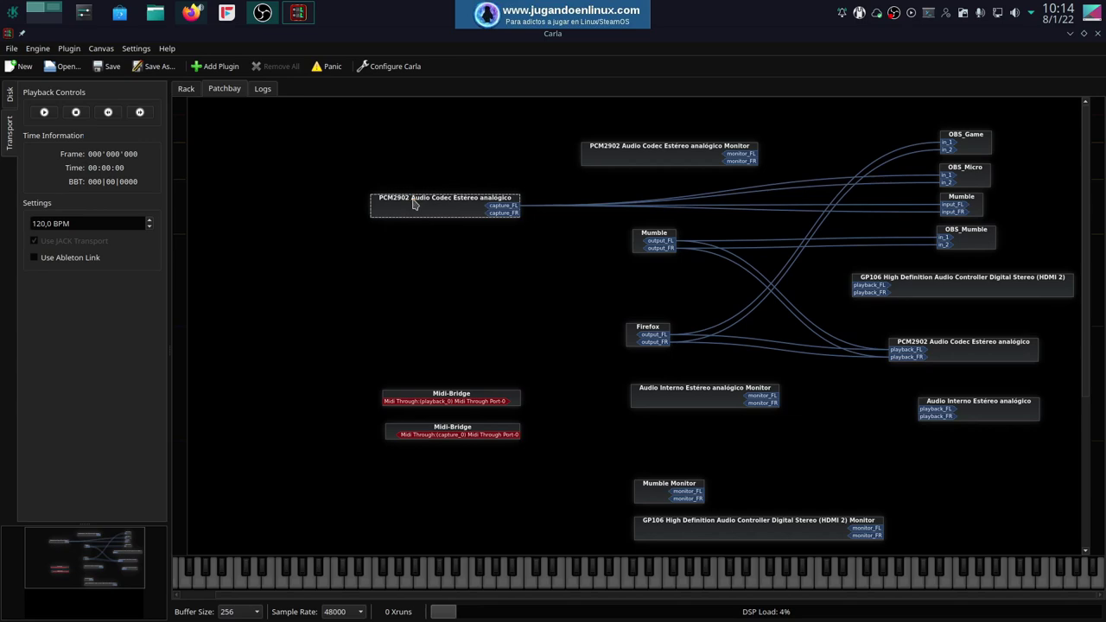
double_click(481, 295)
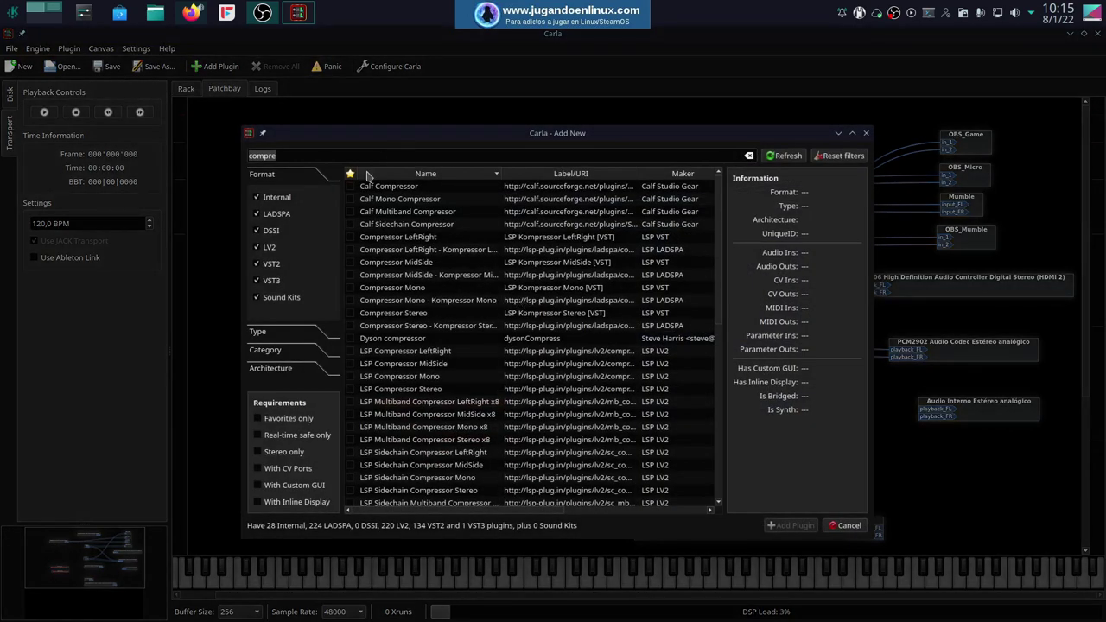
key(BackSpace)
key(BackSpace)
key(BackSpace)
key(BackSpace)
key(BackSpace)
key(BackSpace)
text(noise)
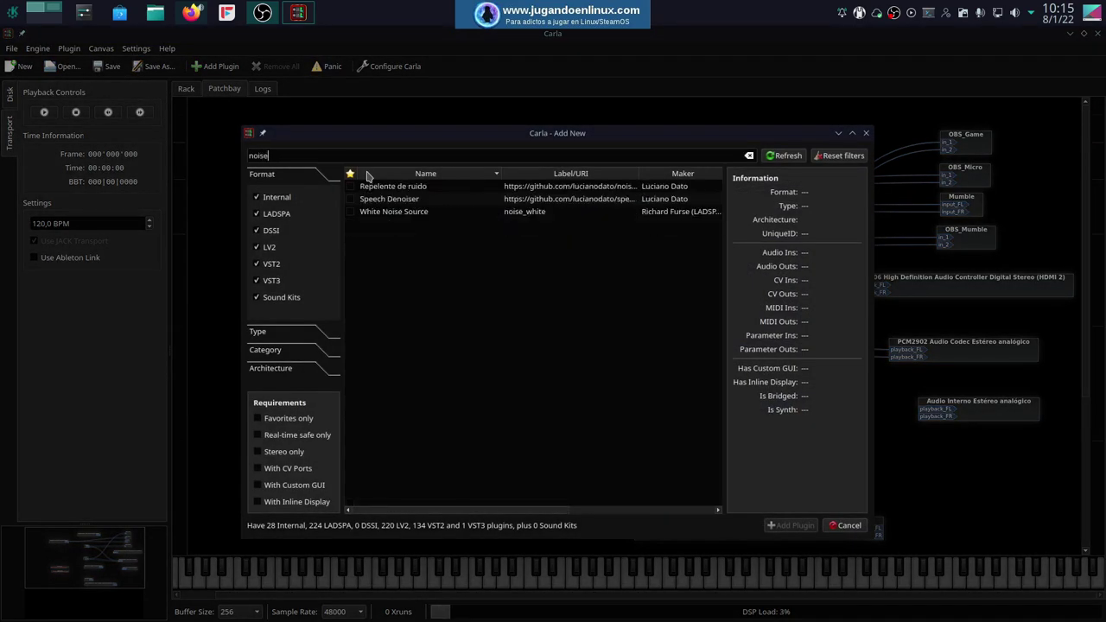
double_click(399, 192)
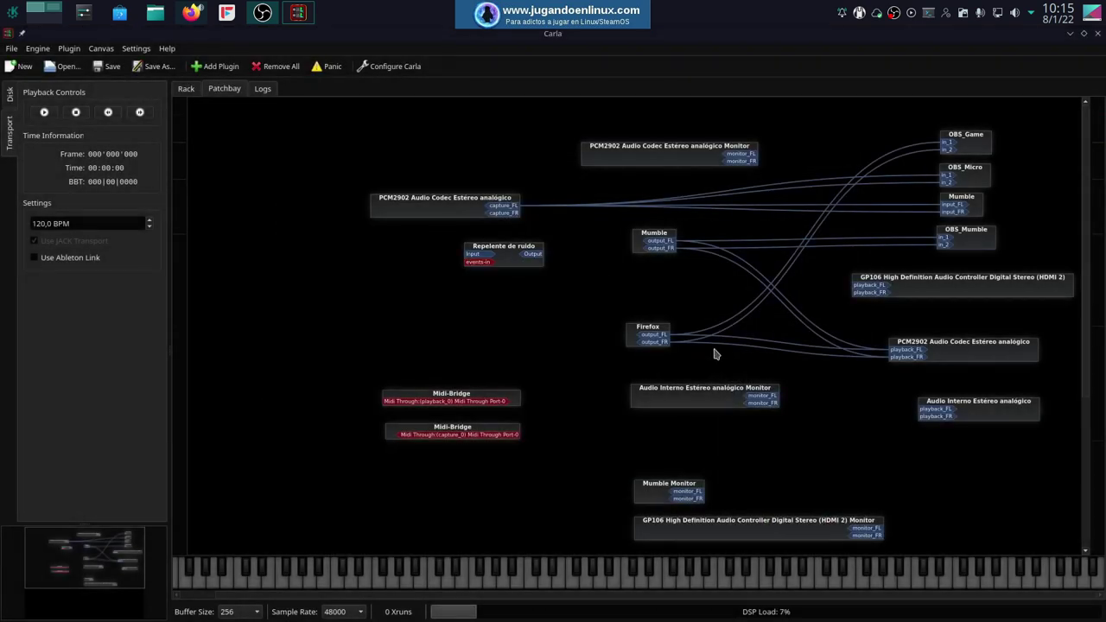
Place Repelente de ruido between the PCM2902 capture and OBS_Micro boxes, connecting its output to both OBS_Micro inputs and both Mumble inputs
drag(498, 262, 689, 204)
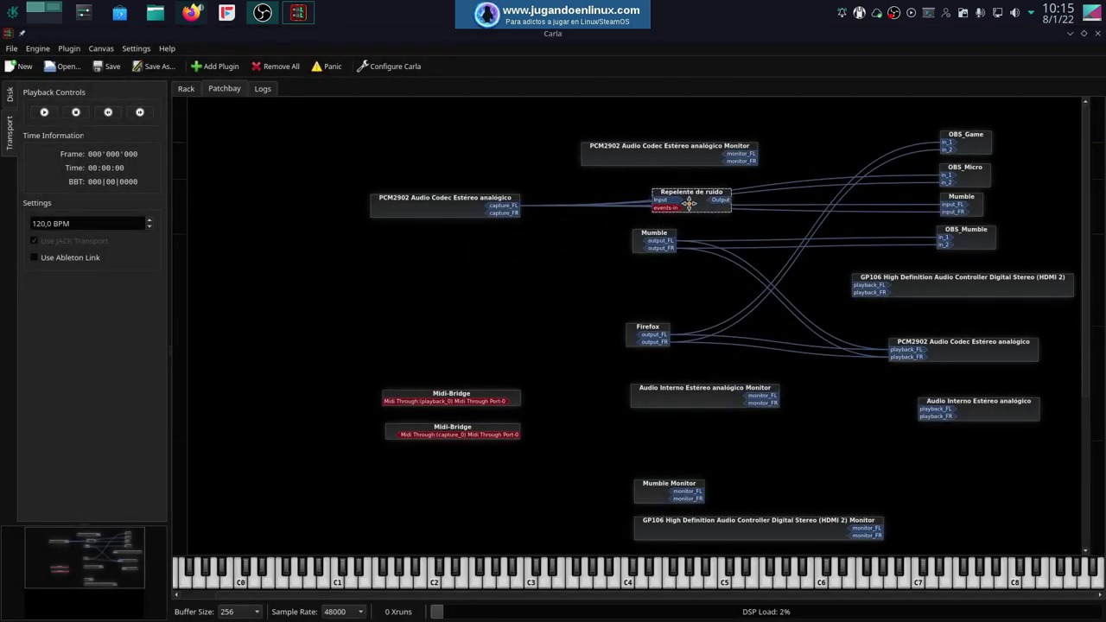
click(455, 212)
drag(730, 201, 947, 175)
drag(728, 199, 947, 183)
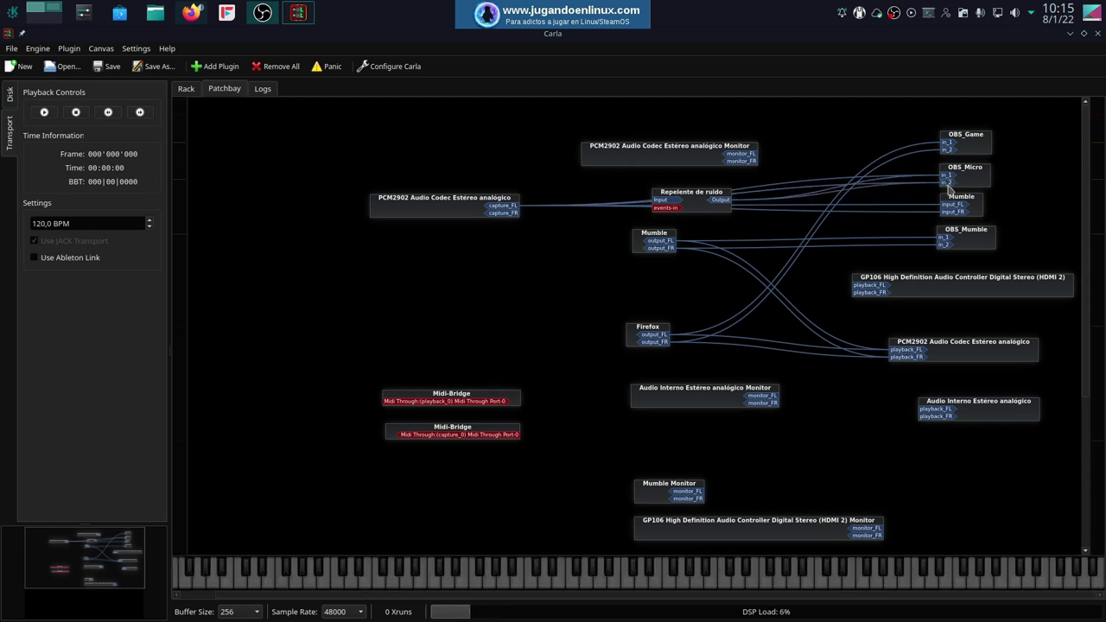
drag(952, 211, 722, 200)
drag(871, 212, 955, 212)
Disconnect the direct PCM2902 capture_FL links from Mumble's input_FL and input_FR
right_click(979, 210)
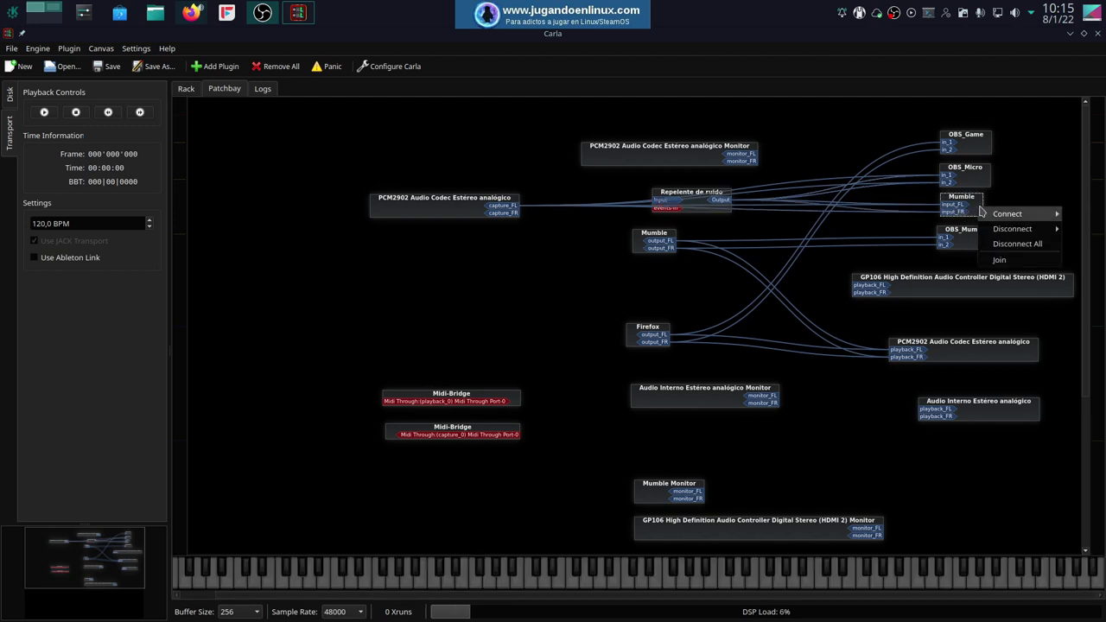
mouse_move(1045, 228)
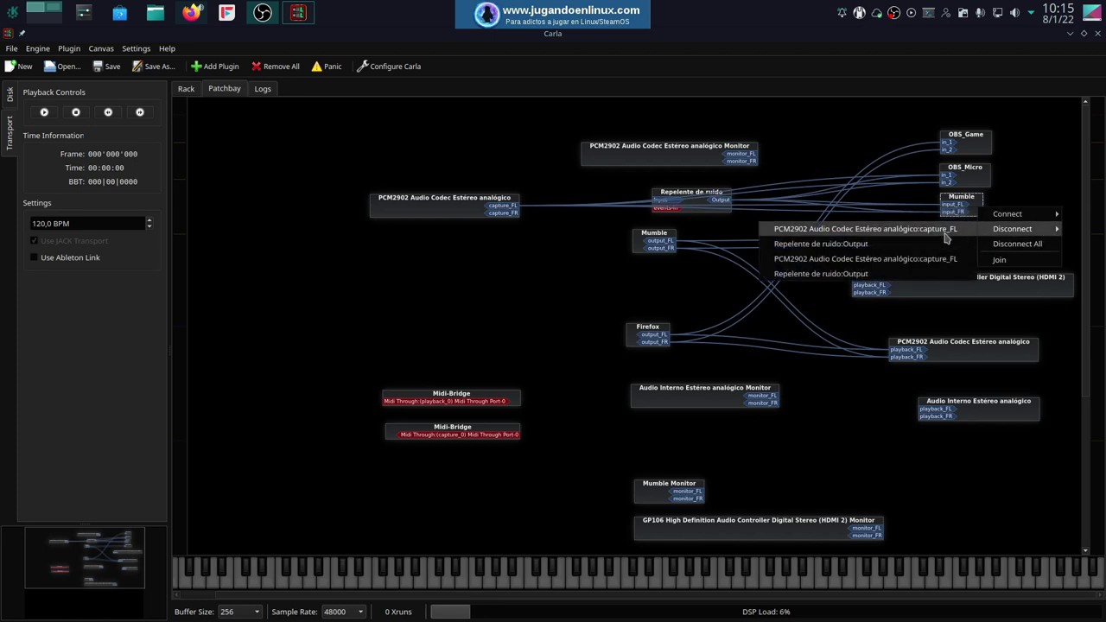
click(944, 231)
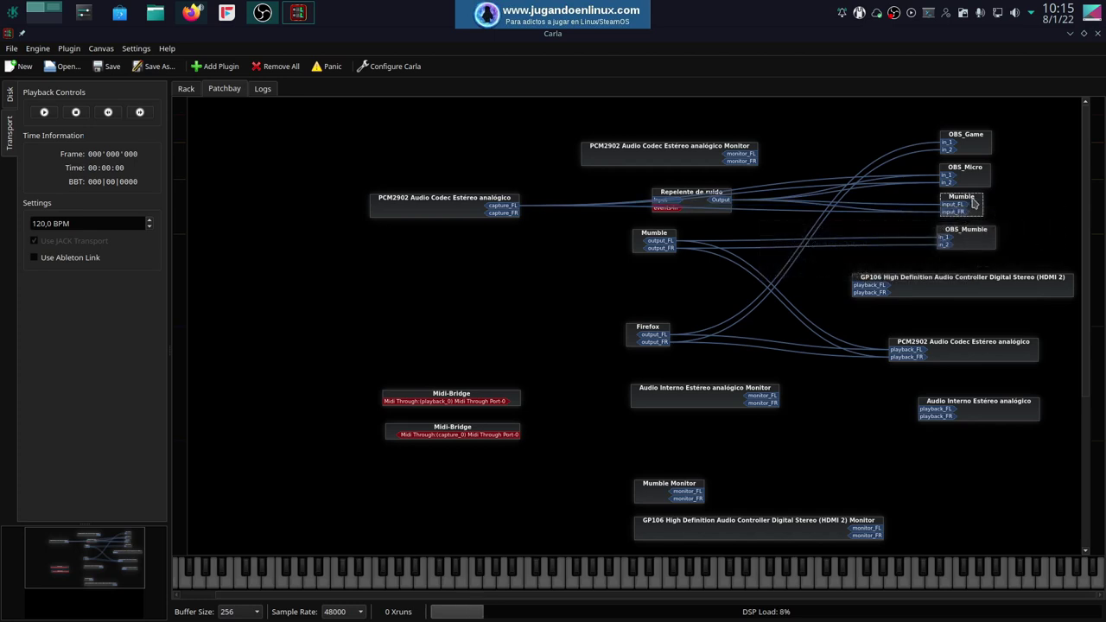
right_click(973, 208)
mouse_move(1006, 227)
click(946, 241)
Disconnect the direct PCM2902 capture_FL links from OBS_Micro's in_1 and in_2
right_click(970, 174)
mouse_move(995, 196)
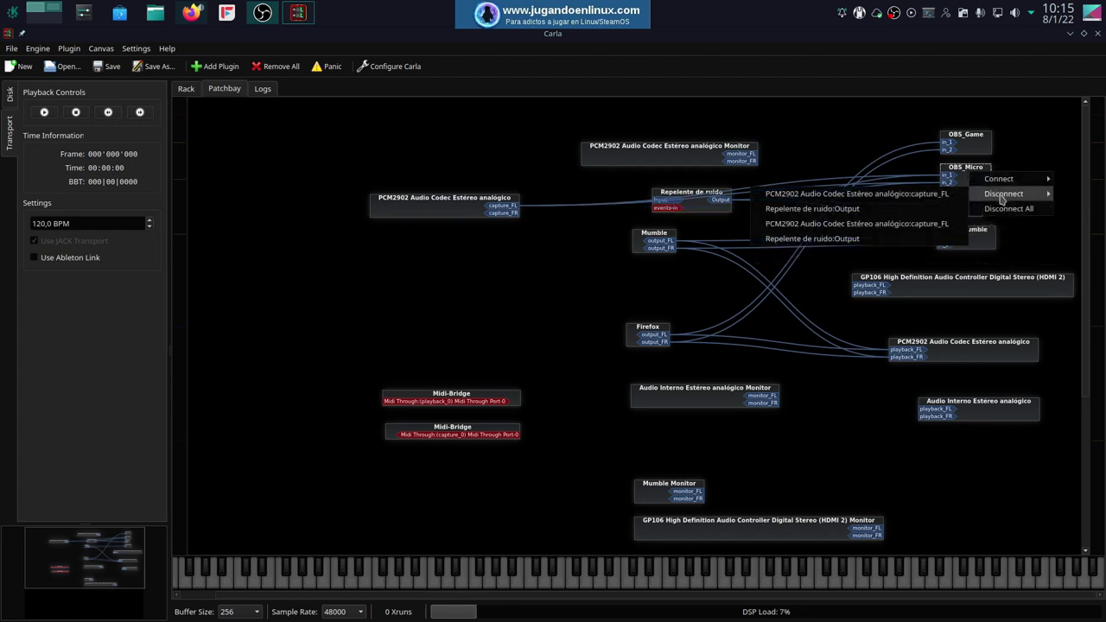
click(956, 207)
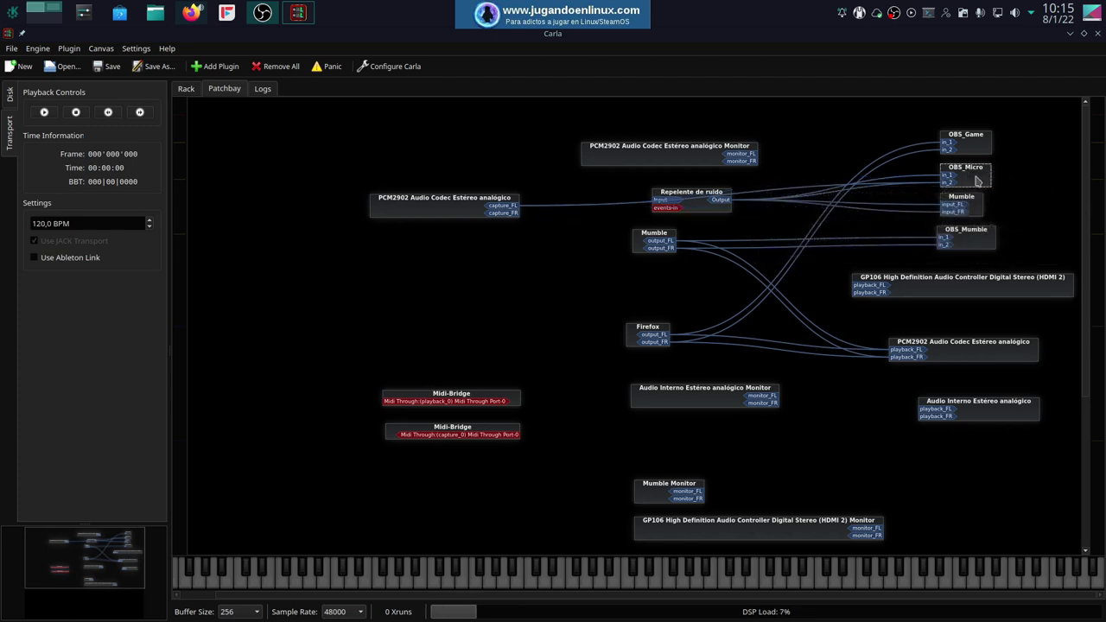
right_click(974, 175)
right_click(978, 196)
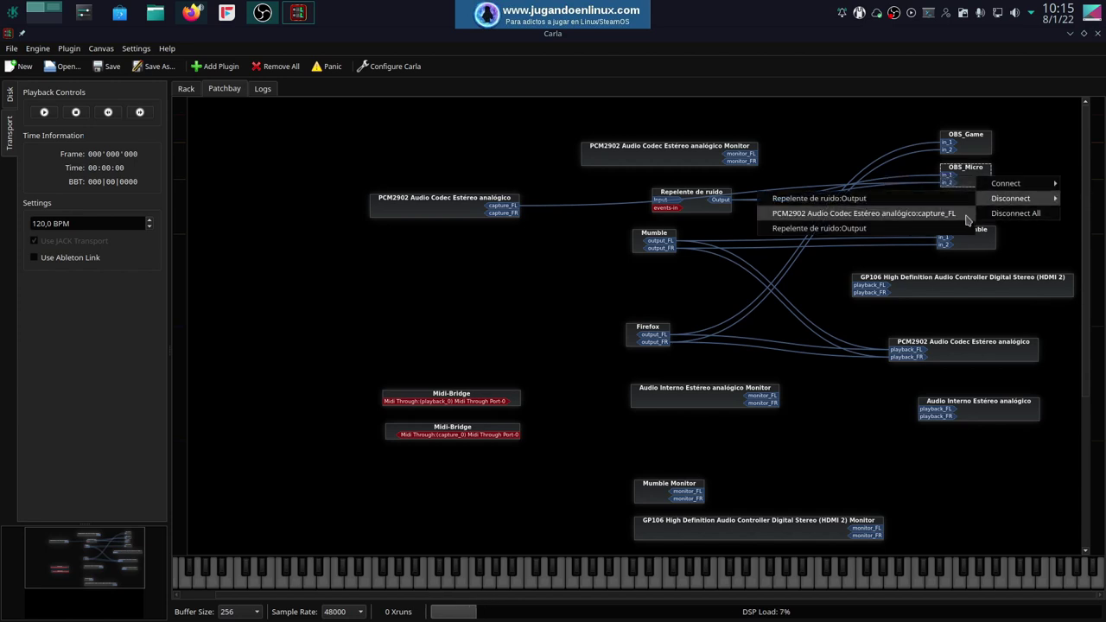
click(950, 212)
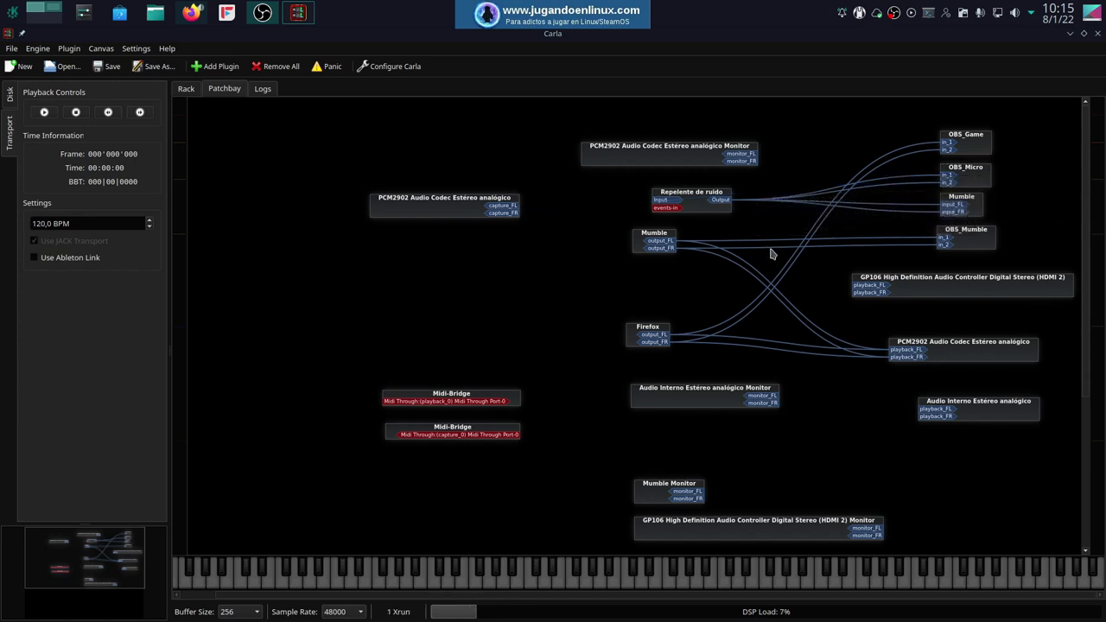
Connect PCM2902 capture_FL to the Repelente de ruido input and slightly shift the OBS_Micro, Mumble input and Repelente de ruido boxes
drag(503, 204, 661, 200)
drag(981, 183, 977, 183)
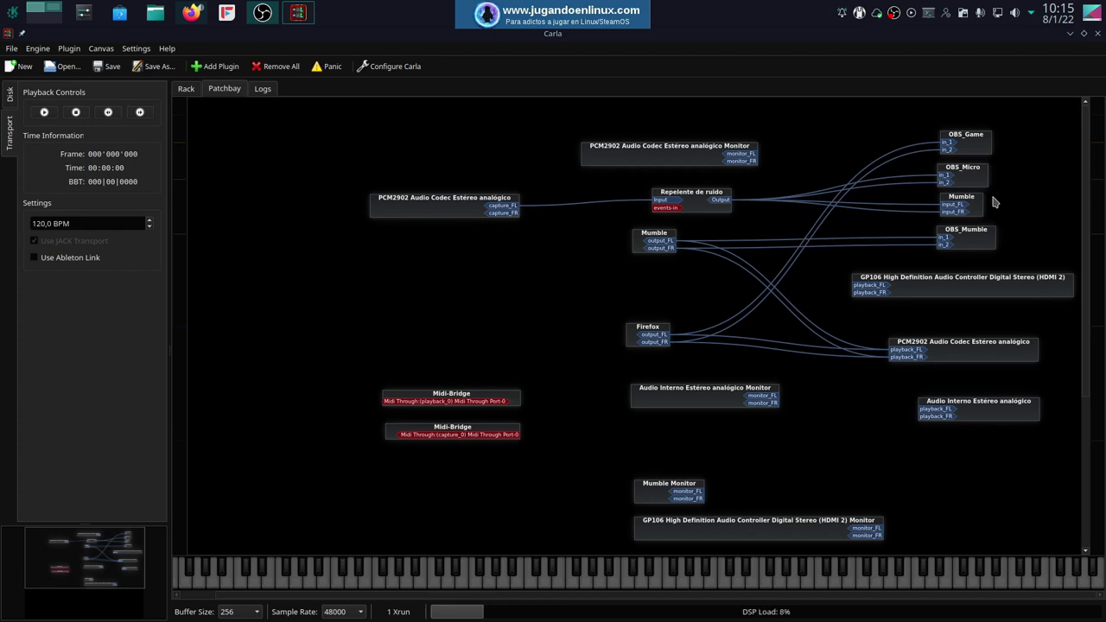
drag(971, 207, 974, 210)
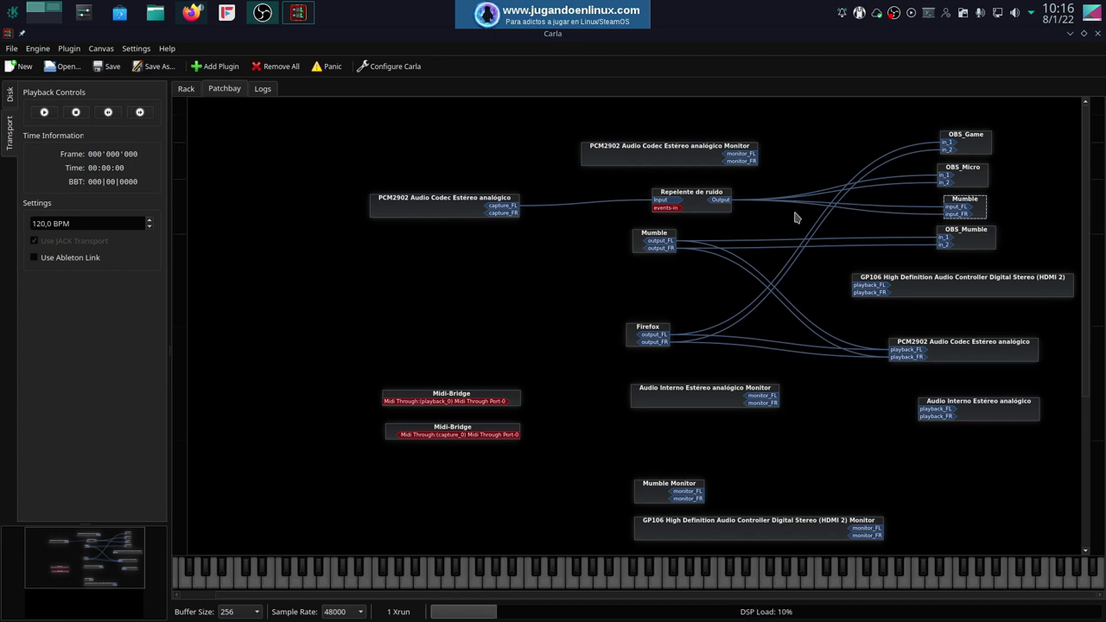
drag(695, 208, 675, 206)
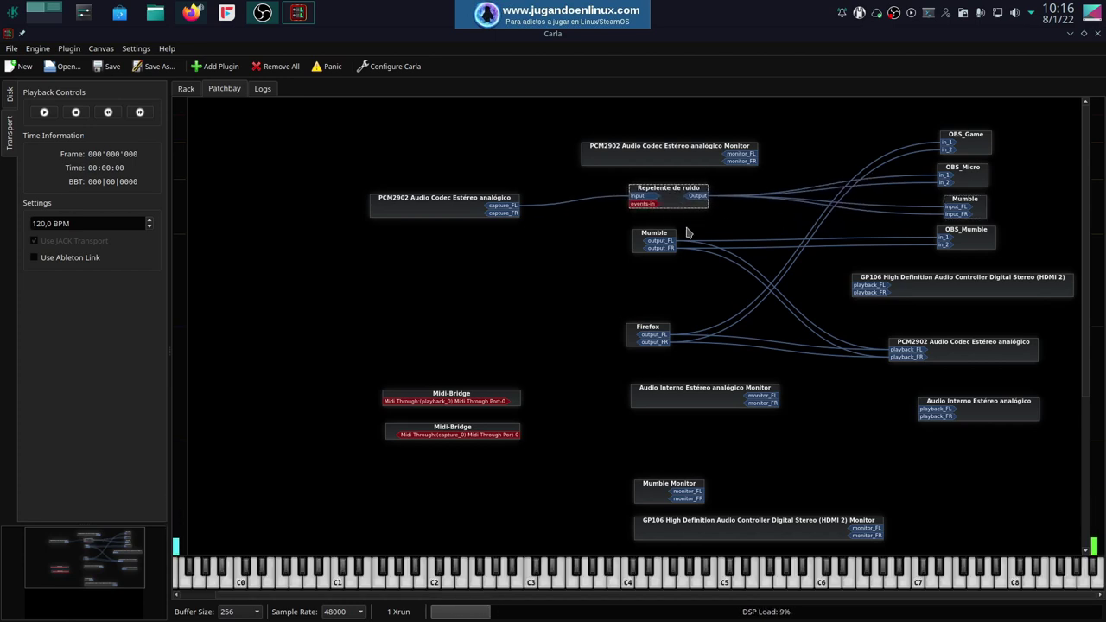
Open the Repelente de ruido parameters and capture a noise profile by setting Aprender perfil de ruido to 1 and back to 0
double_click(675, 209)
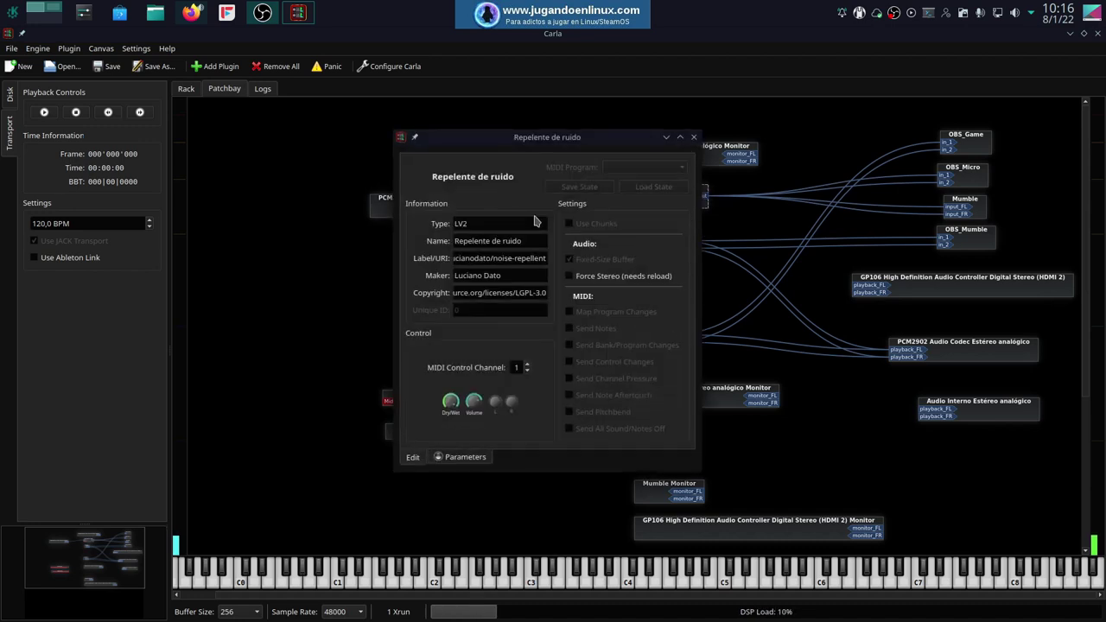
click(482, 463)
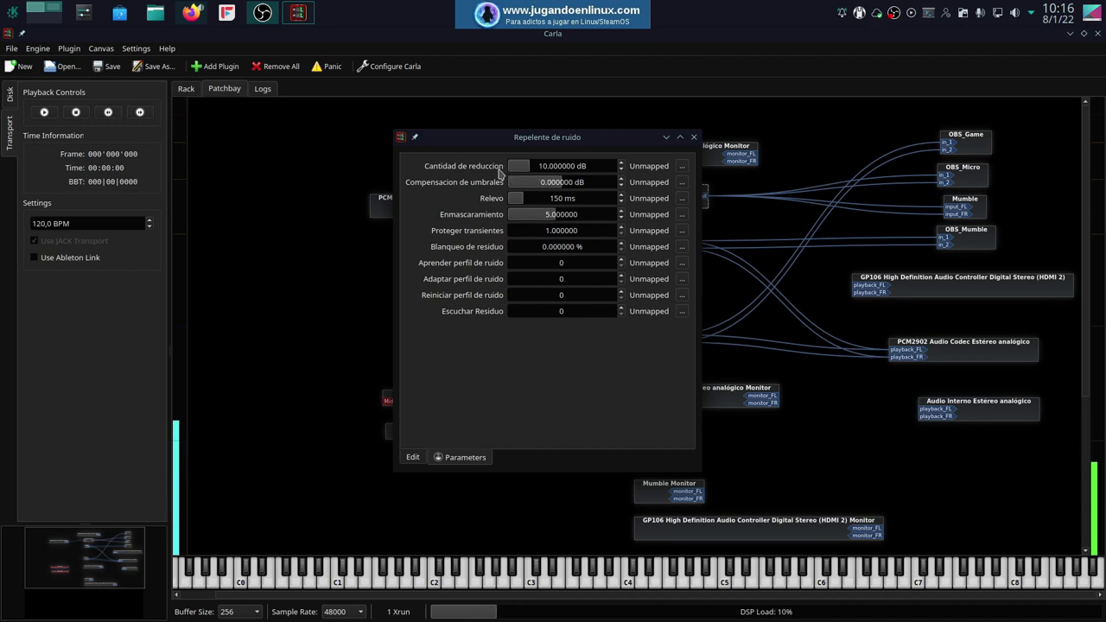
drag(553, 138, 816, 204)
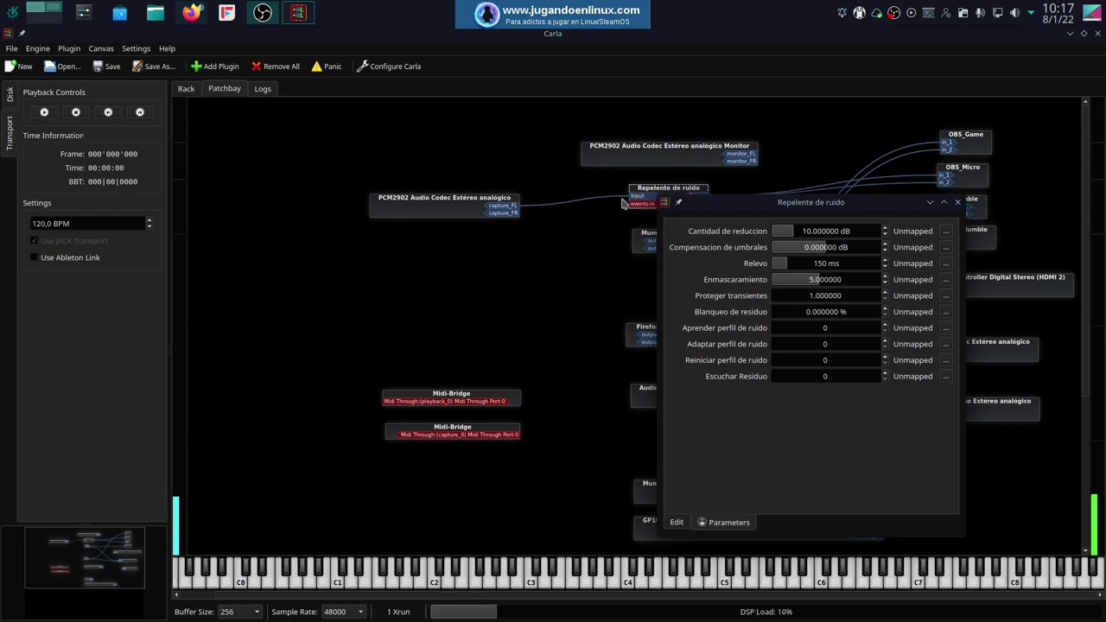
drag(838, 205, 660, 155)
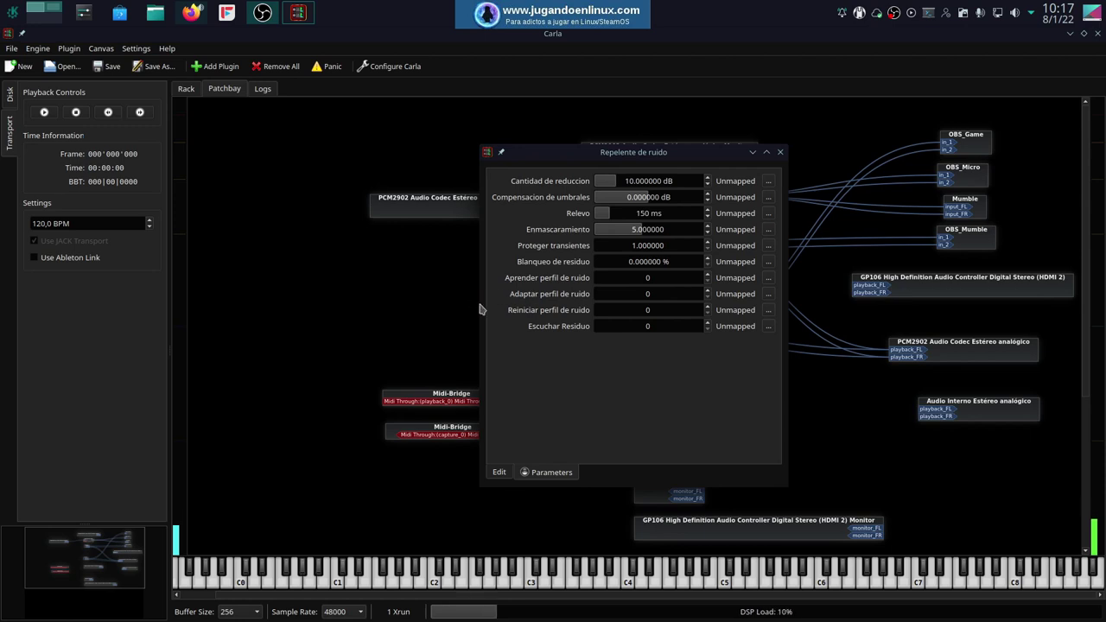
click(708, 274)
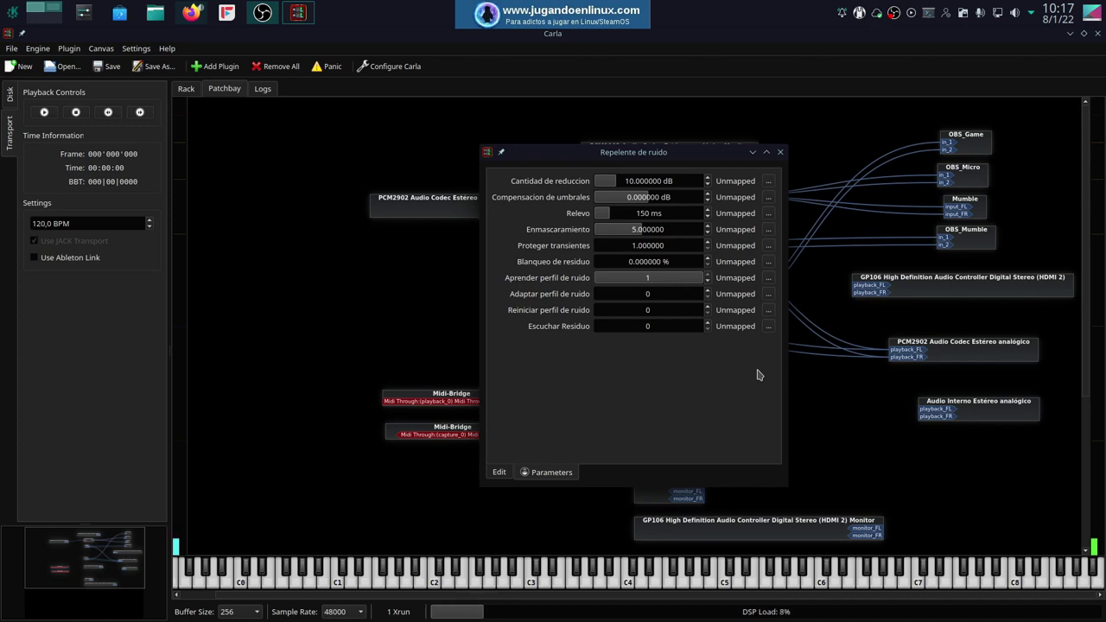
click(707, 282)
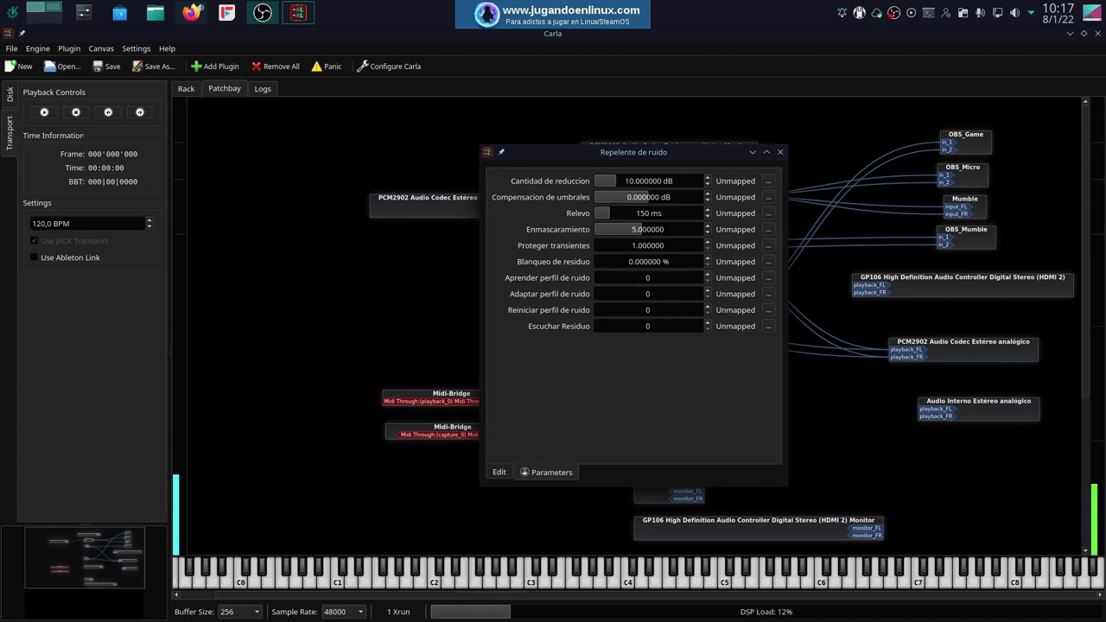
Switch to OBS, lower the OBS_Game volume to its minimum, and return to Carla
key(alt+Tab)
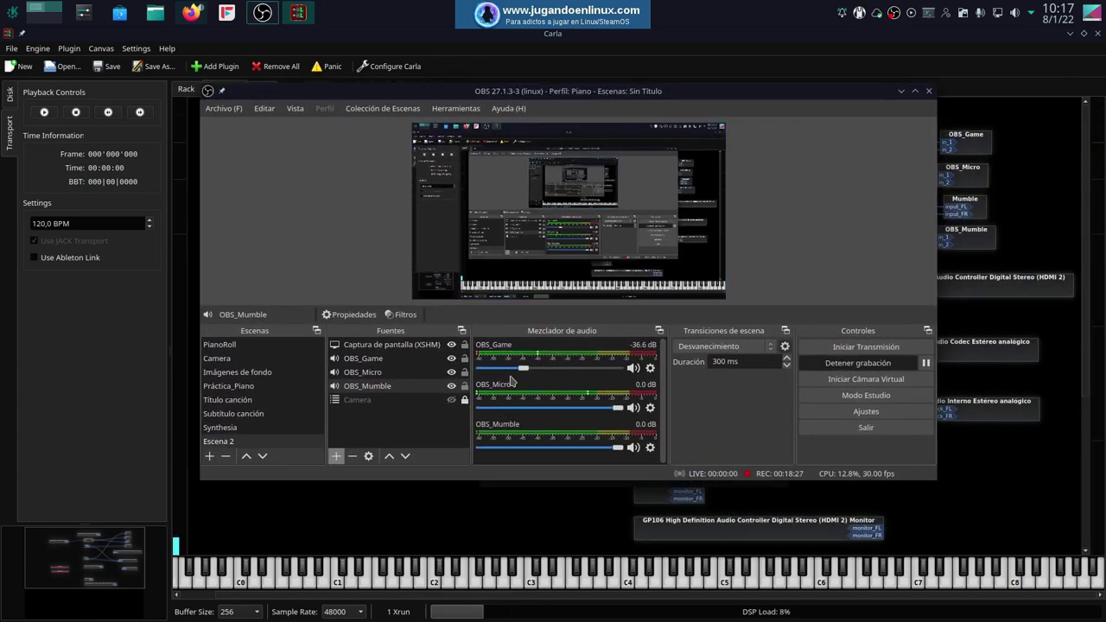
drag(524, 368, 477, 372)
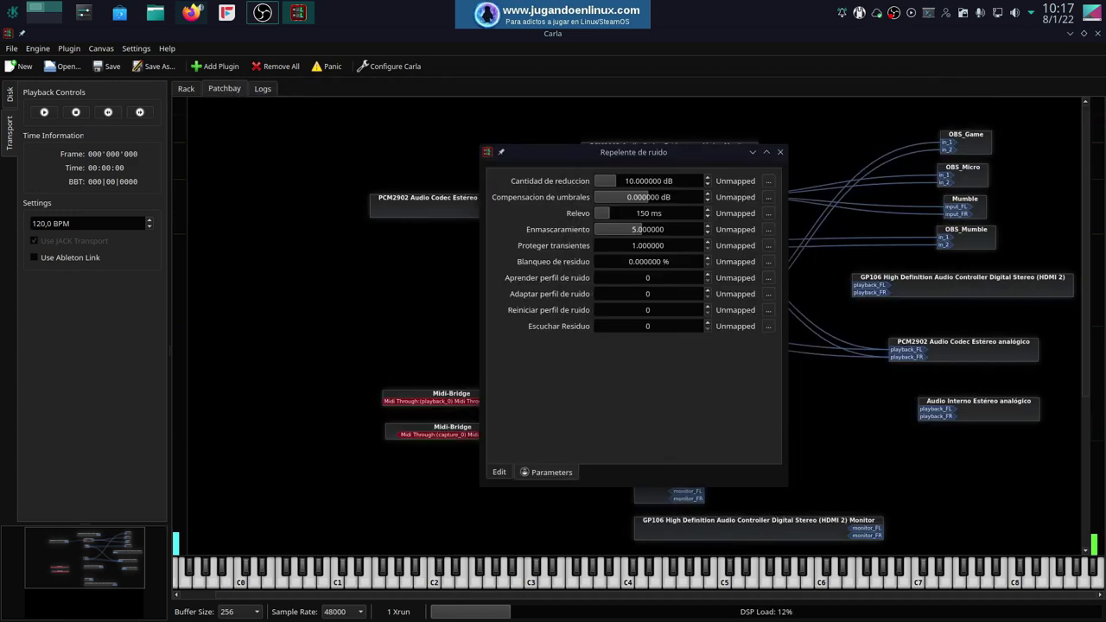
Close the Repelente de ruido parameters, move its box closer to the PCM2902 capture box, and realign the Mumble input and OBS_Micro boxes
click(779, 153)
drag(674, 199, 636, 205)
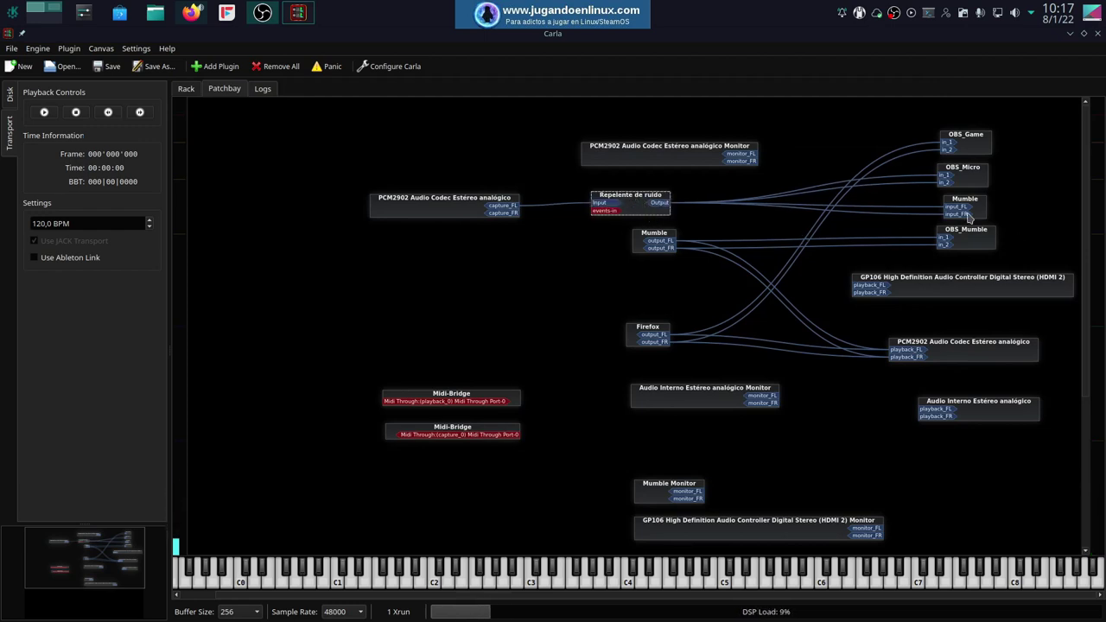
drag(980, 216, 969, 179)
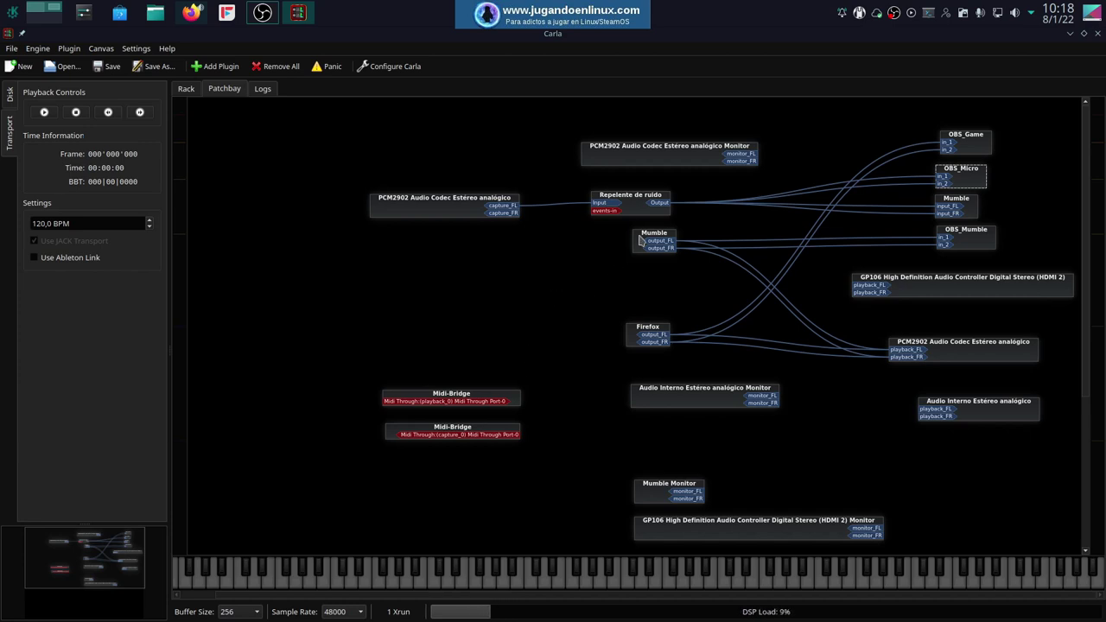
Reposition the Mumble output box between the Repelente de ruido and Firefox boxes, retrieving it from the far lower area of the patchbay
drag(641, 241, 976, 553)
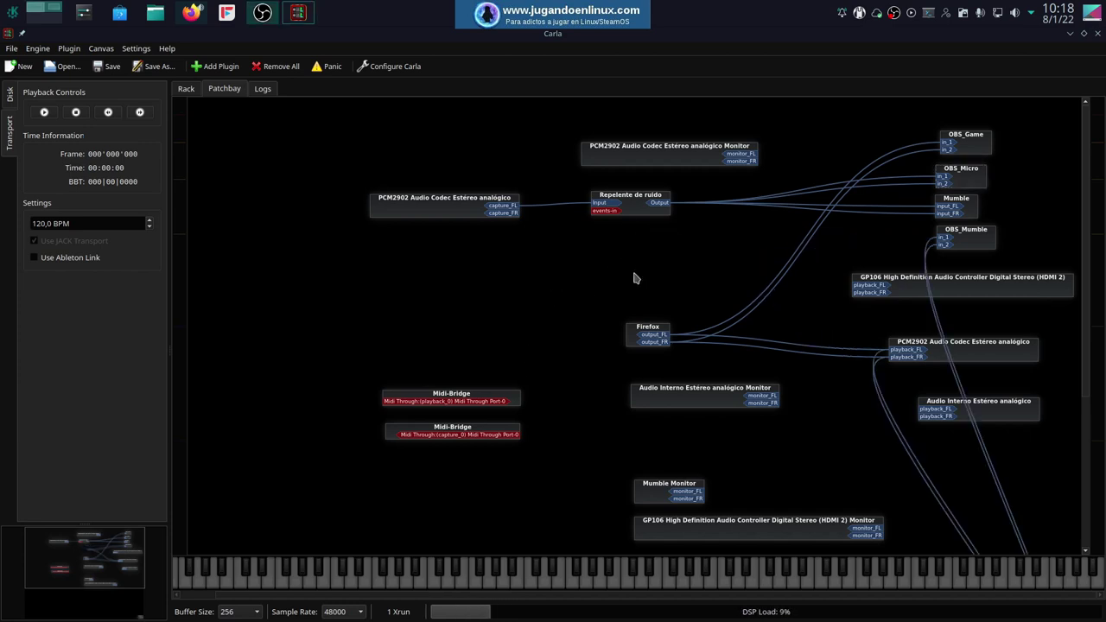
scroll(1037, 501, down, 4)
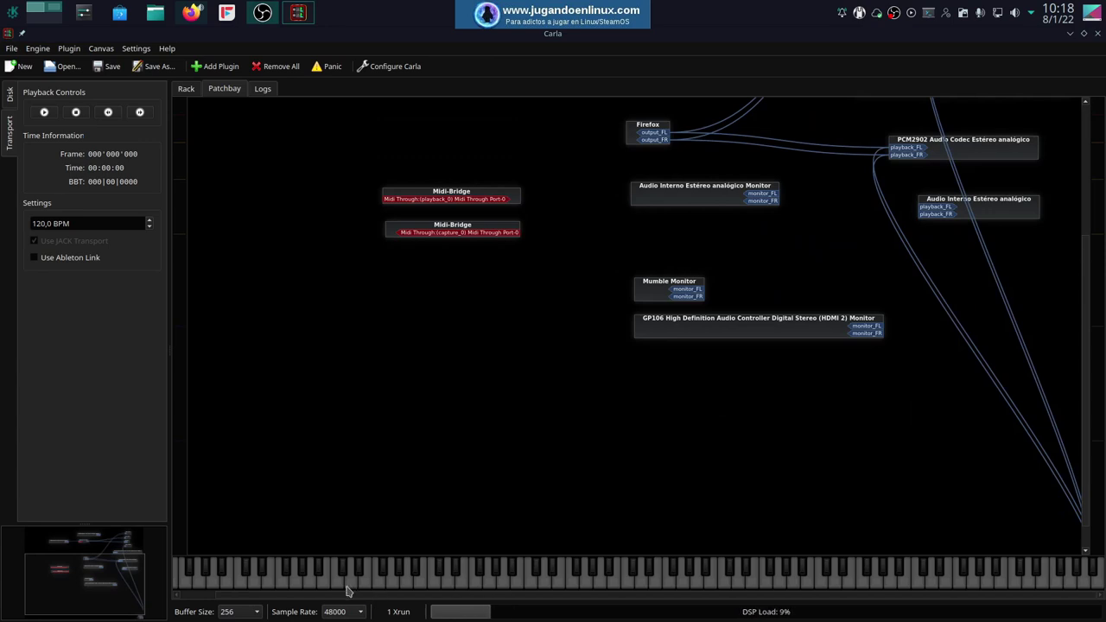
scroll(940, 469, down, 1)
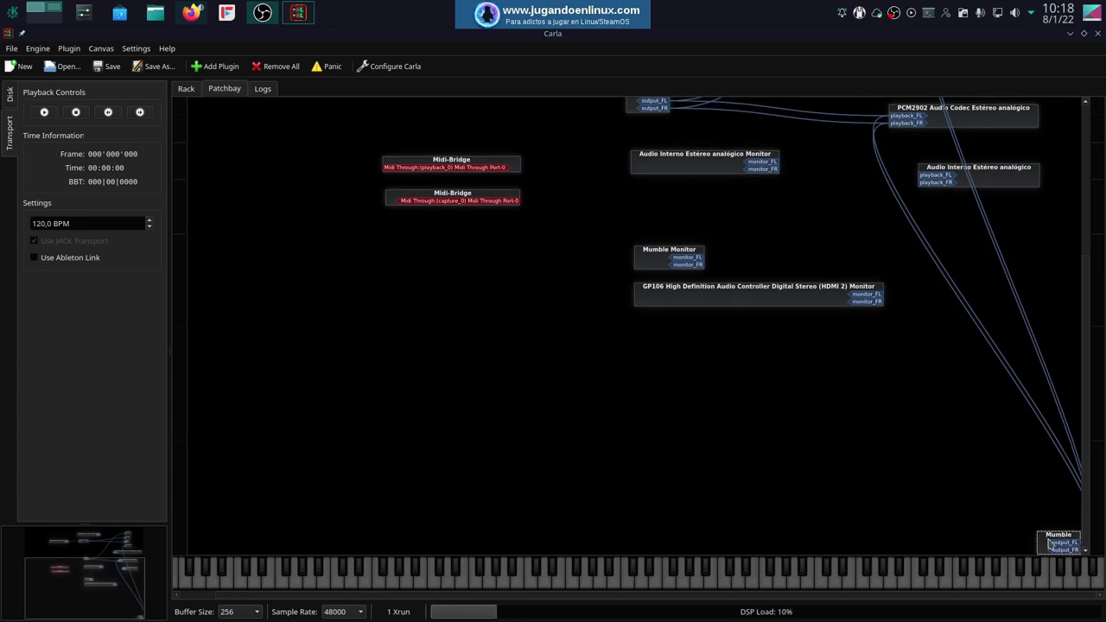
drag(1031, 539, 624, 227)
scroll(694, 155, up, 4)
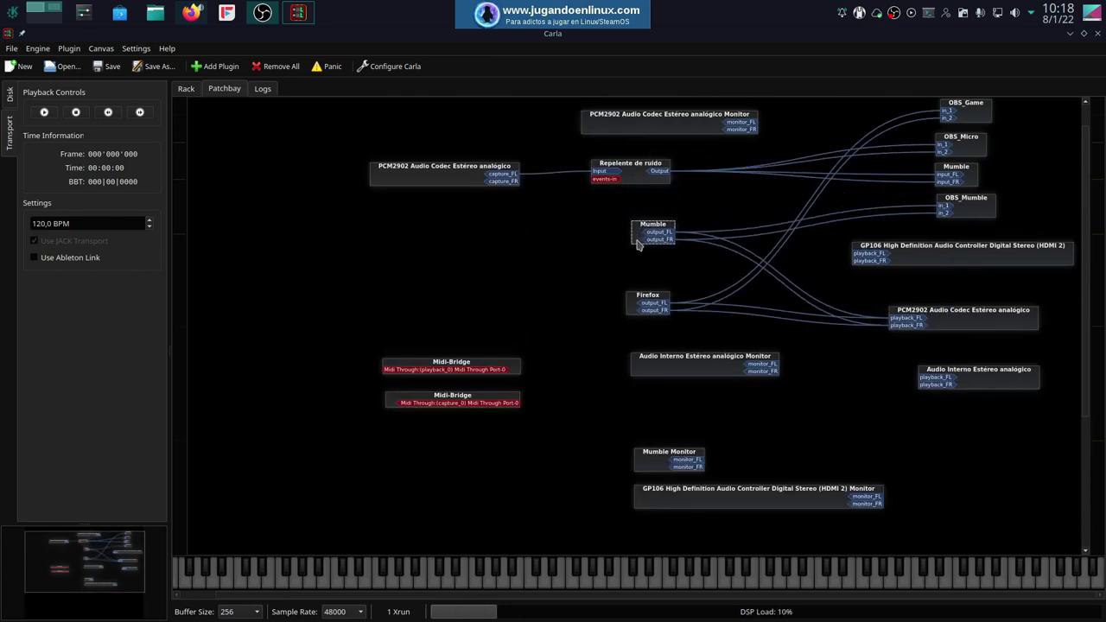
scroll(703, 198, up, 1)
Search the plugins for "eq", add LSP Graphic Equalizer x16 Mono below Repelente de ruido, and connect the PCM2902 capture to its input
click(559, 285)
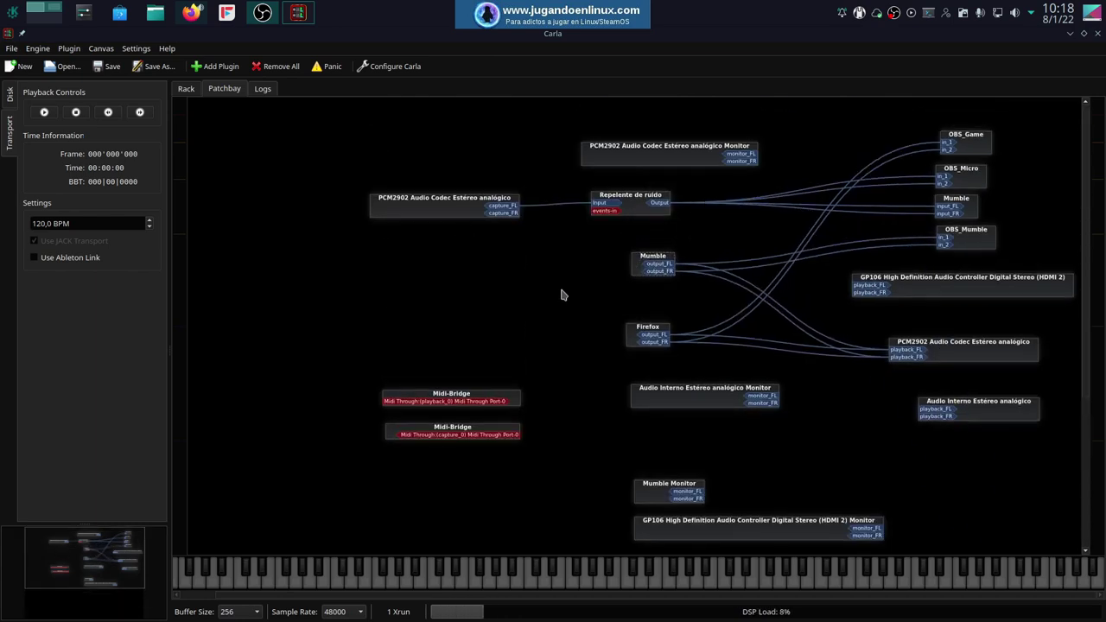
right_click(557, 286)
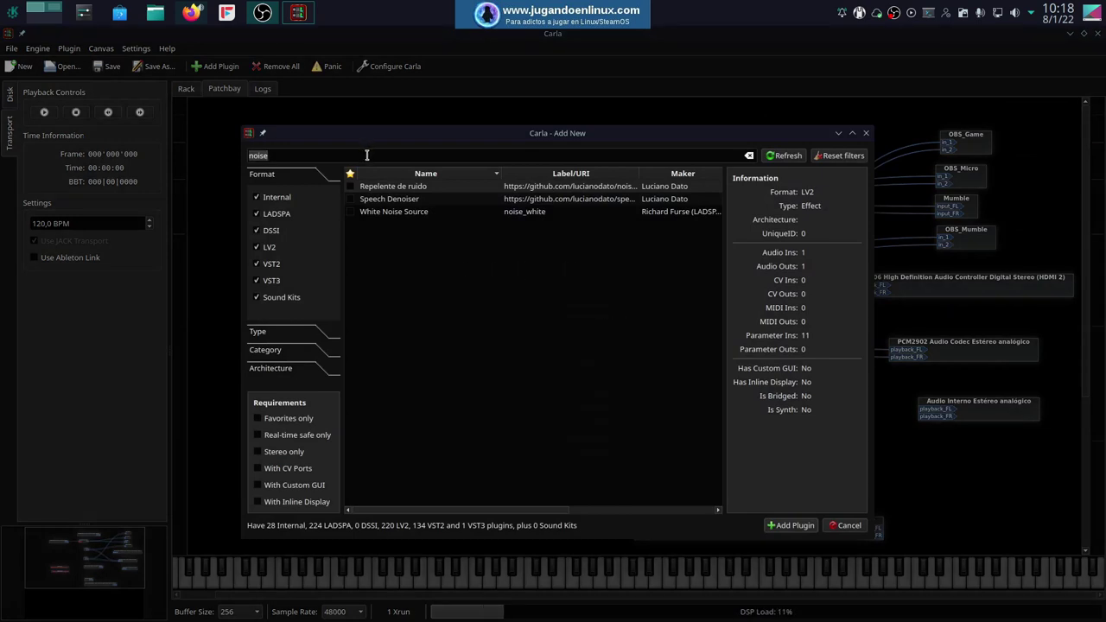
text(eq)
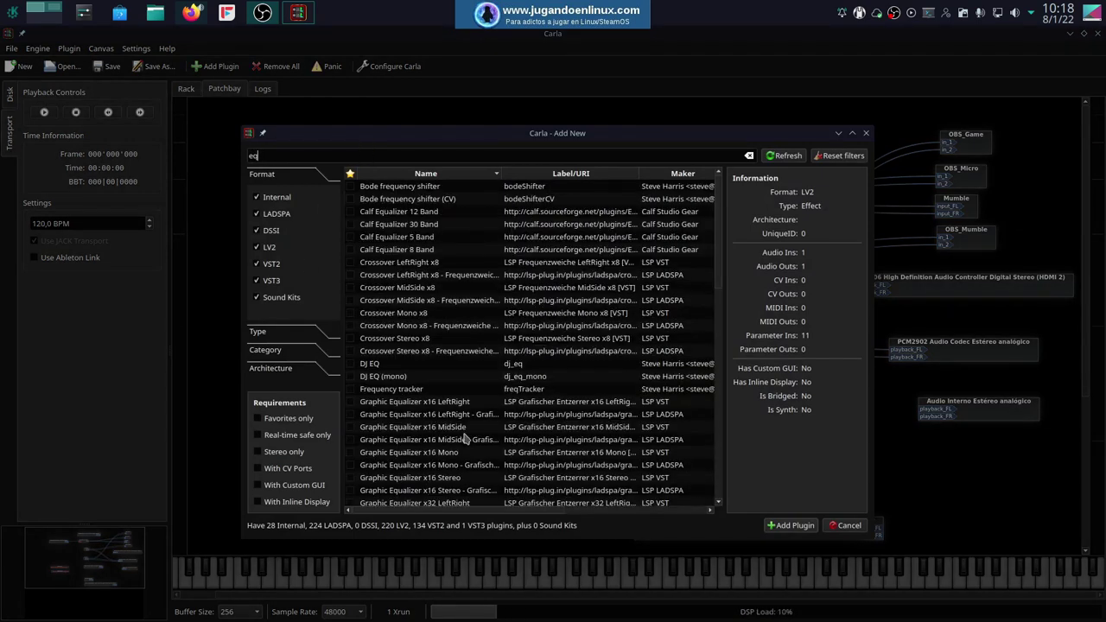
scroll(445, 381, down, 8)
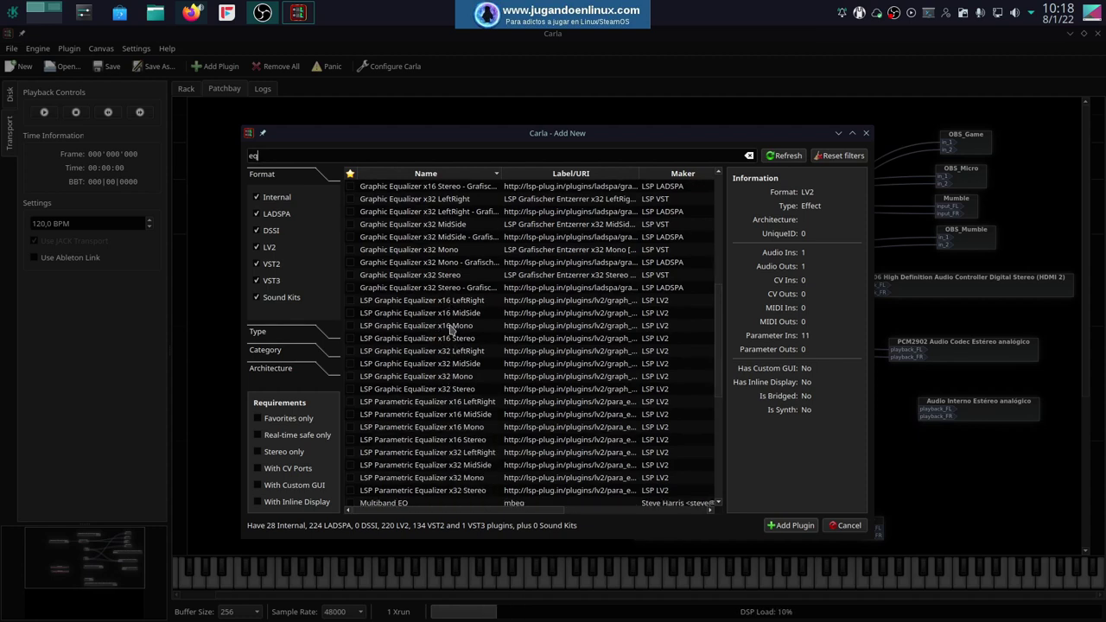
scroll(450, 328, down, 4)
scroll(456, 329, up, 3)
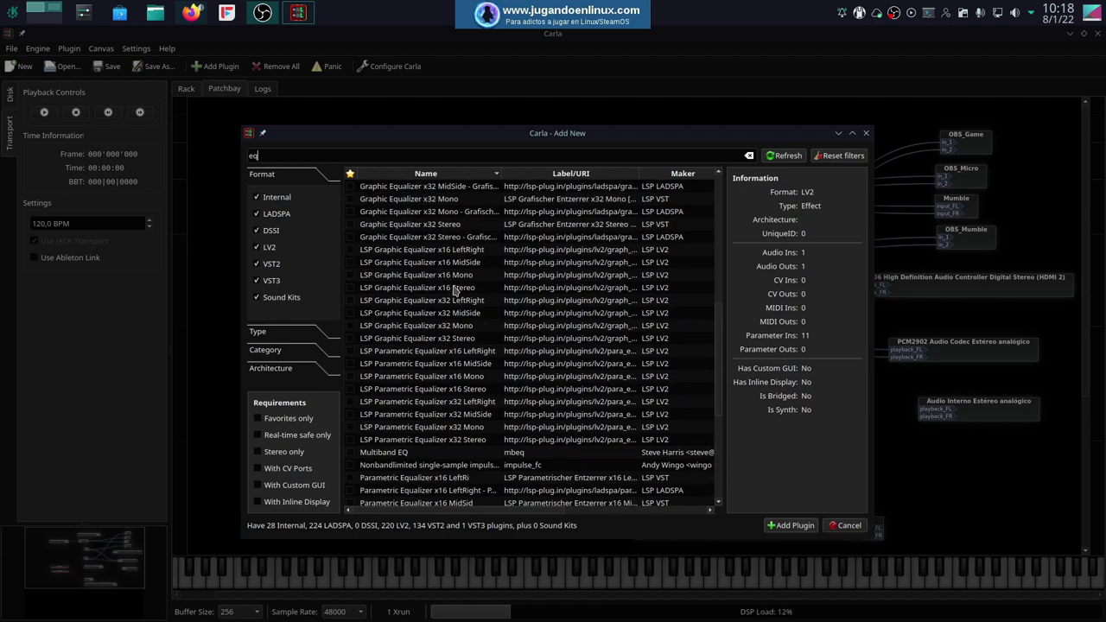
double_click(444, 275)
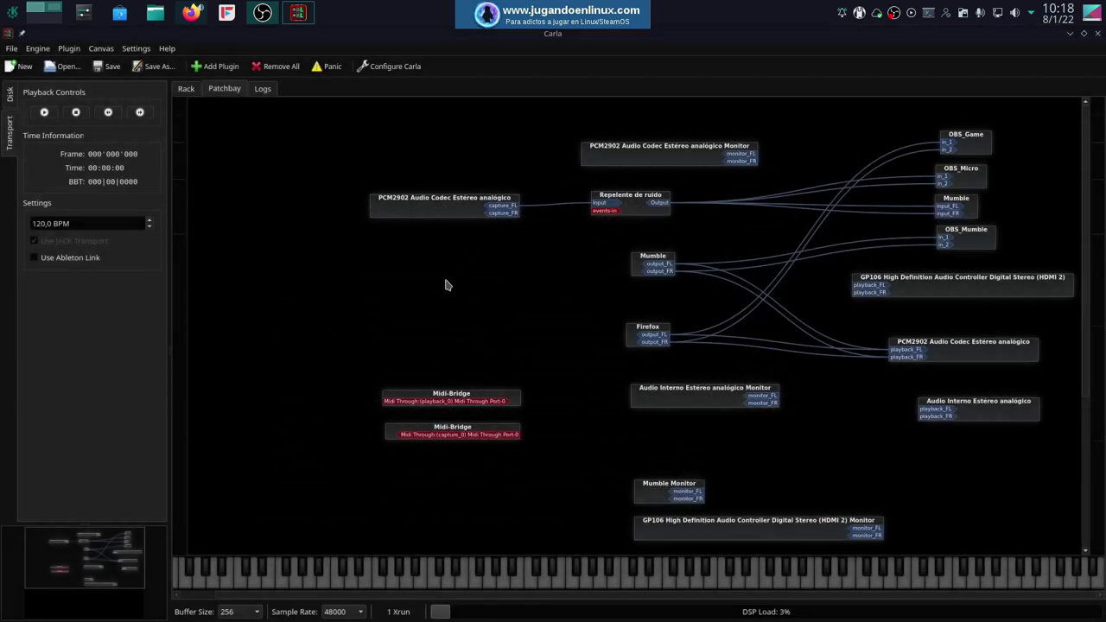
drag(529, 267, 635, 198)
drag(501, 212, 640, 236)
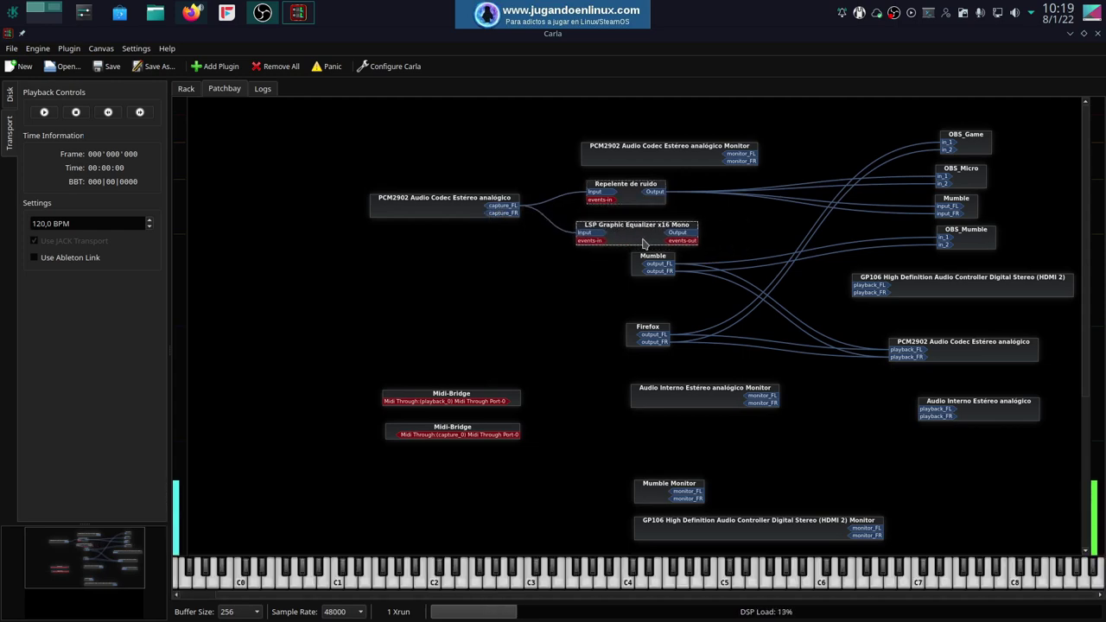
Lower the equalizer's 16, 25, 40, 63, 100 and 630 Hz bands to -36 dB and close its window
double_click(641, 236)
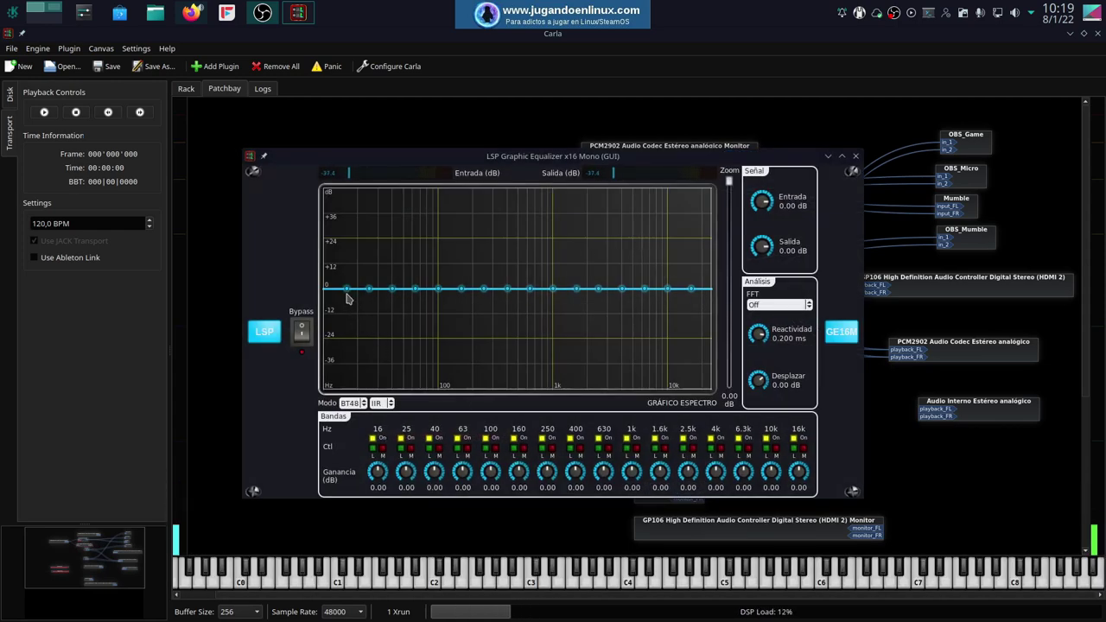
drag(346, 288, 346, 363)
drag(368, 286, 369, 363)
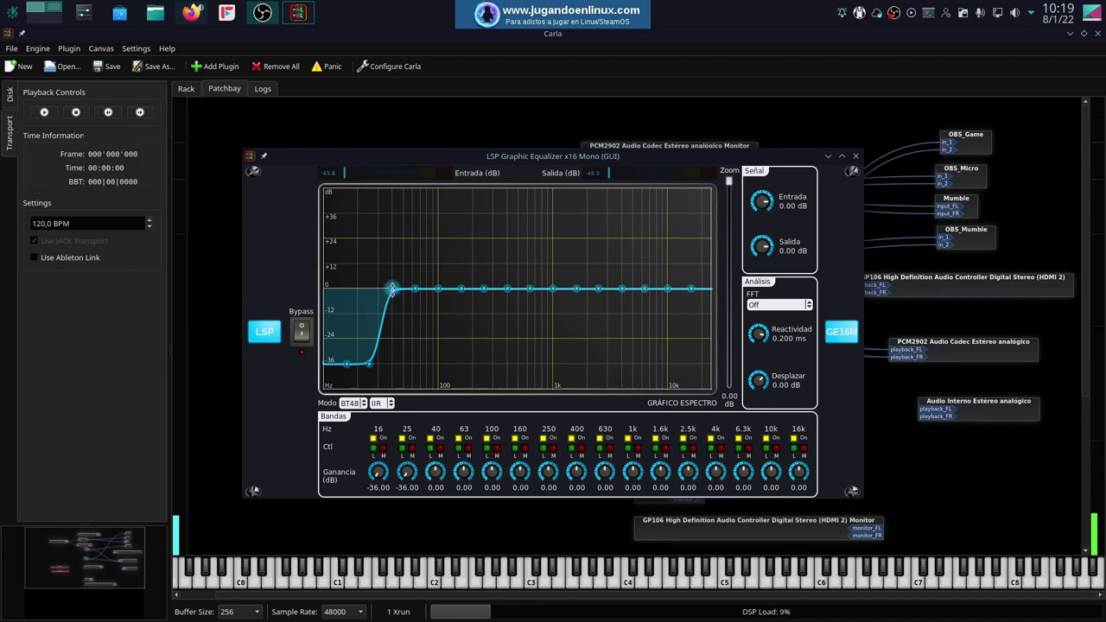
drag(392, 288, 392, 362)
drag(415, 288, 416, 363)
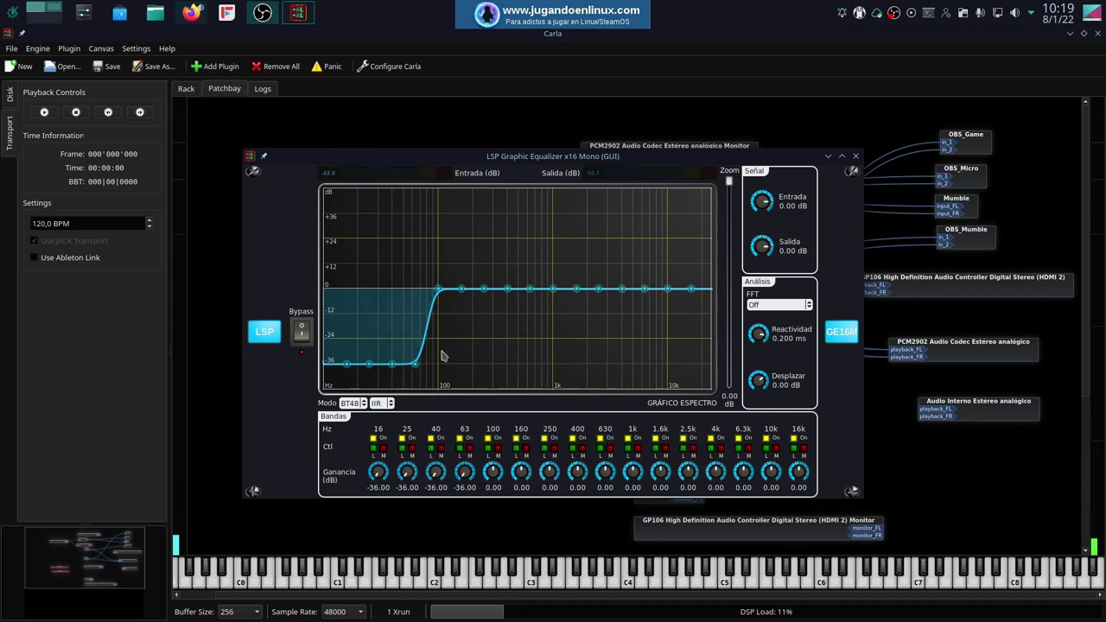
drag(438, 288, 442, 387)
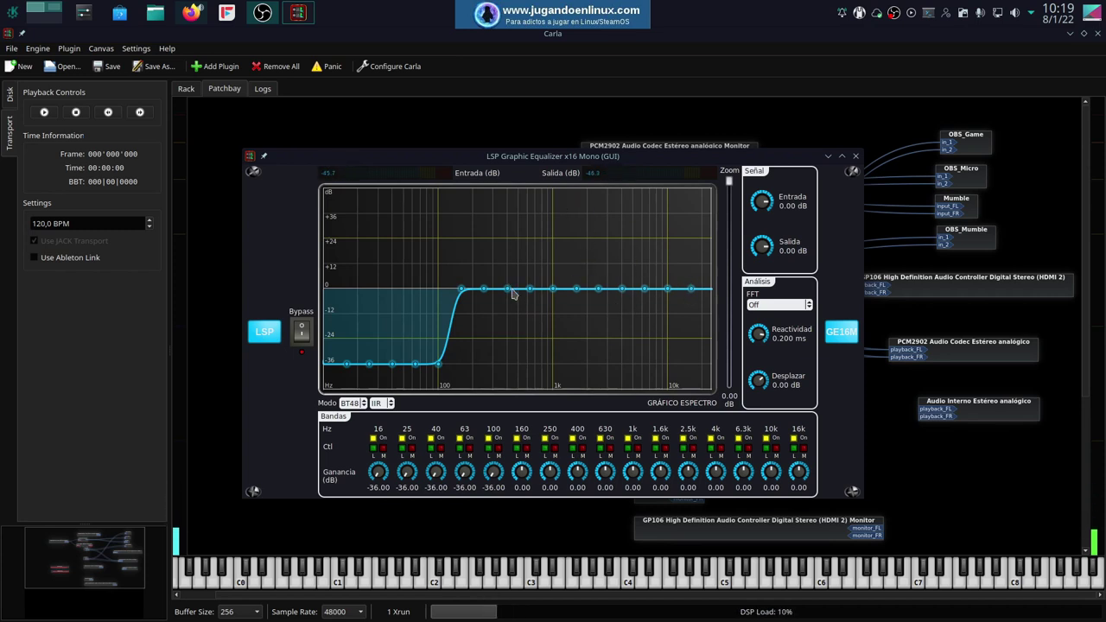
drag(530, 273, 529, 363)
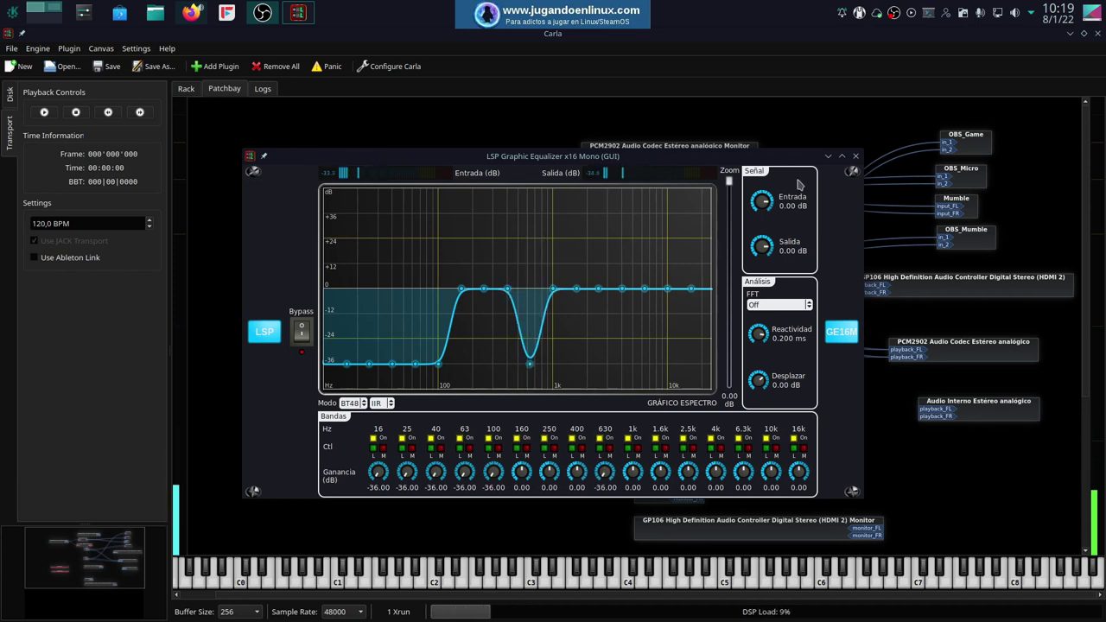
click(855, 156)
Connect the Repelente de ruido output to the equalizer input and disconnect the PCM2902 capture from that input
drag(640, 246, 648, 242)
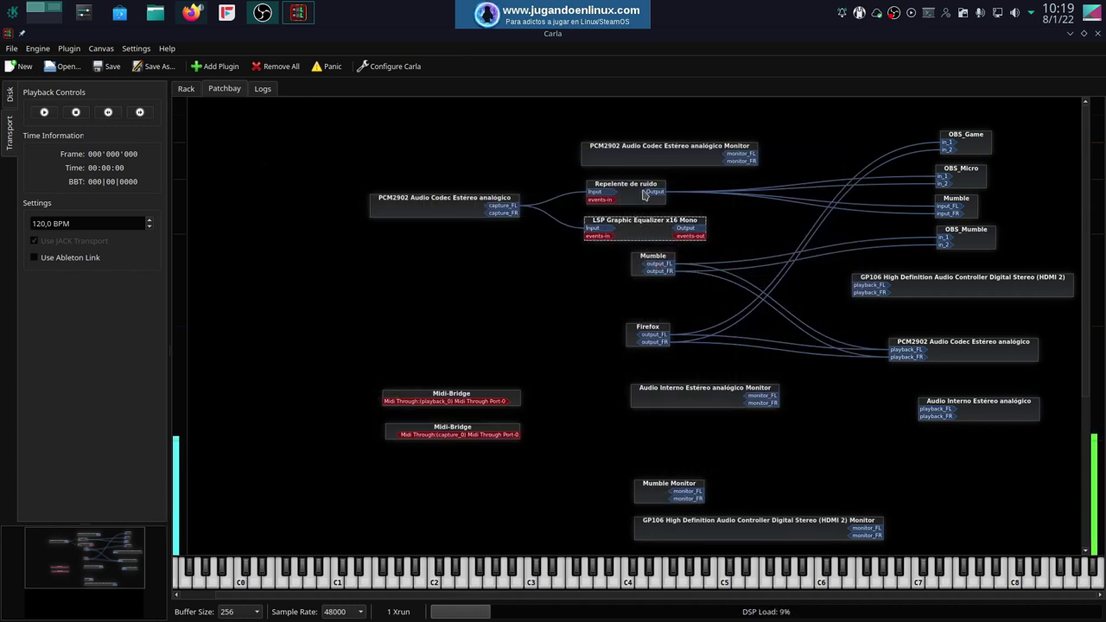
drag(637, 234, 654, 233)
drag(654, 190, 706, 236)
right_click(686, 225)
mouse_move(725, 230)
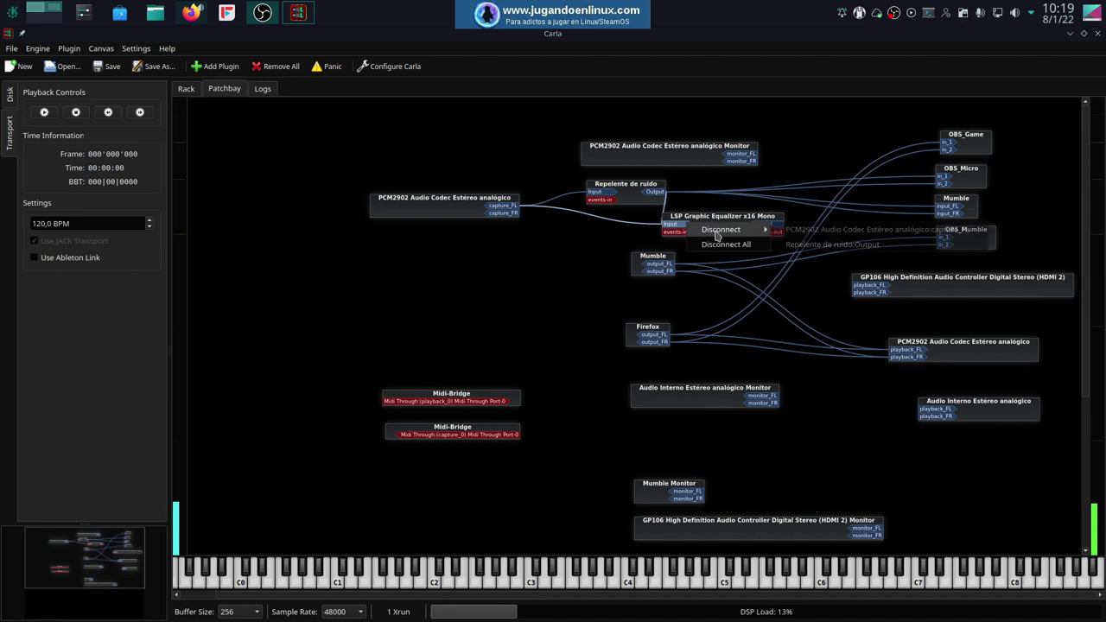
click(811, 229)
drag(725, 229, 697, 231)
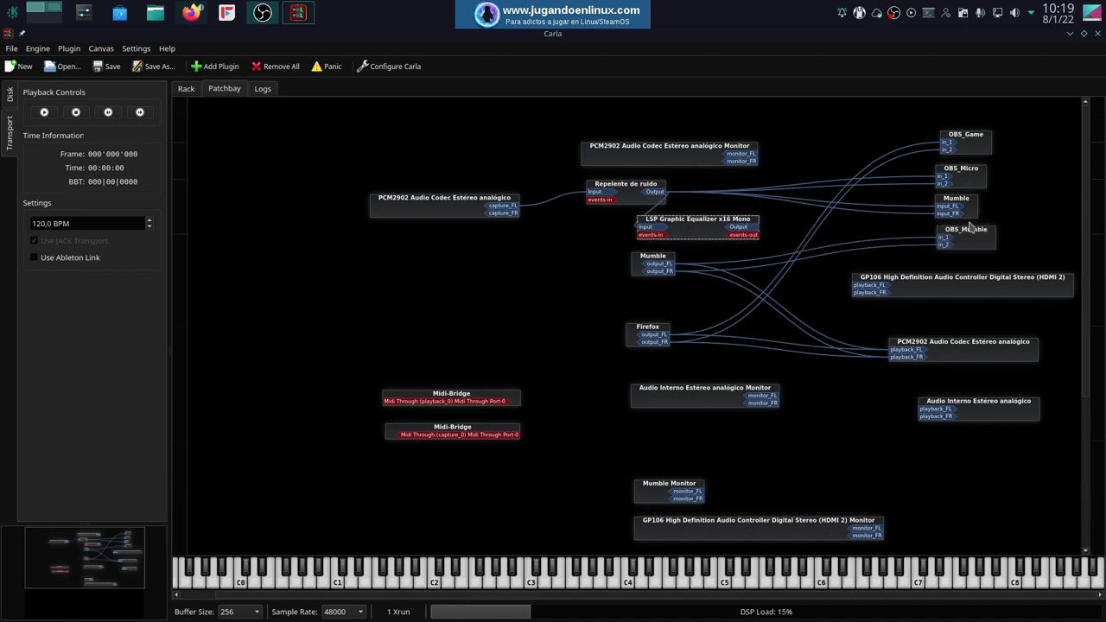
Move the Repelente de ruido box closer to the PCM2902 capture box and place the equalizer box just after it
drag(638, 199, 599, 208)
drag(682, 226, 694, 220)
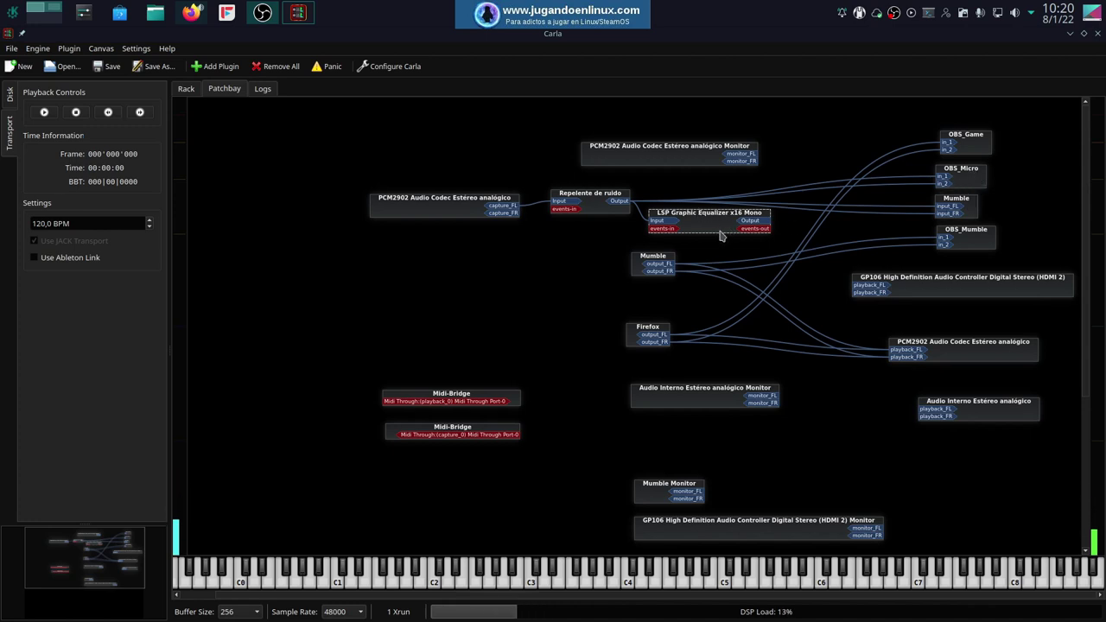
mouse_move(715, 227)
mouse_down()
mouse_move(726, 223)
mouse_move(717, 229)
mouse_up()
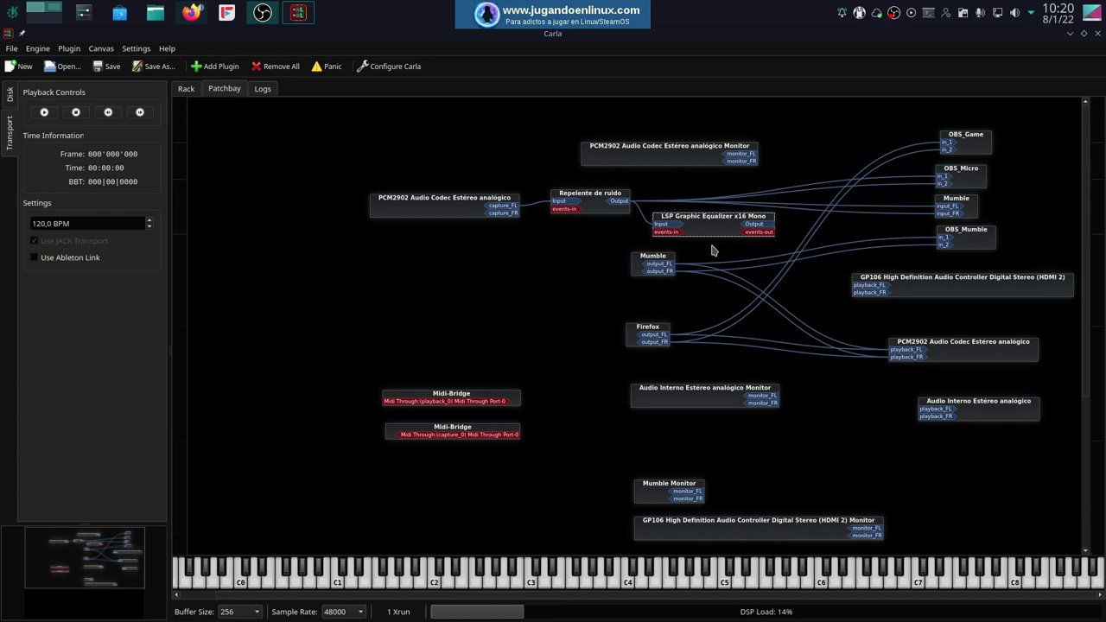
Search the available plugins for "compr", look through the compressors, and close the plugin list without adding one
right_click(445, 280)
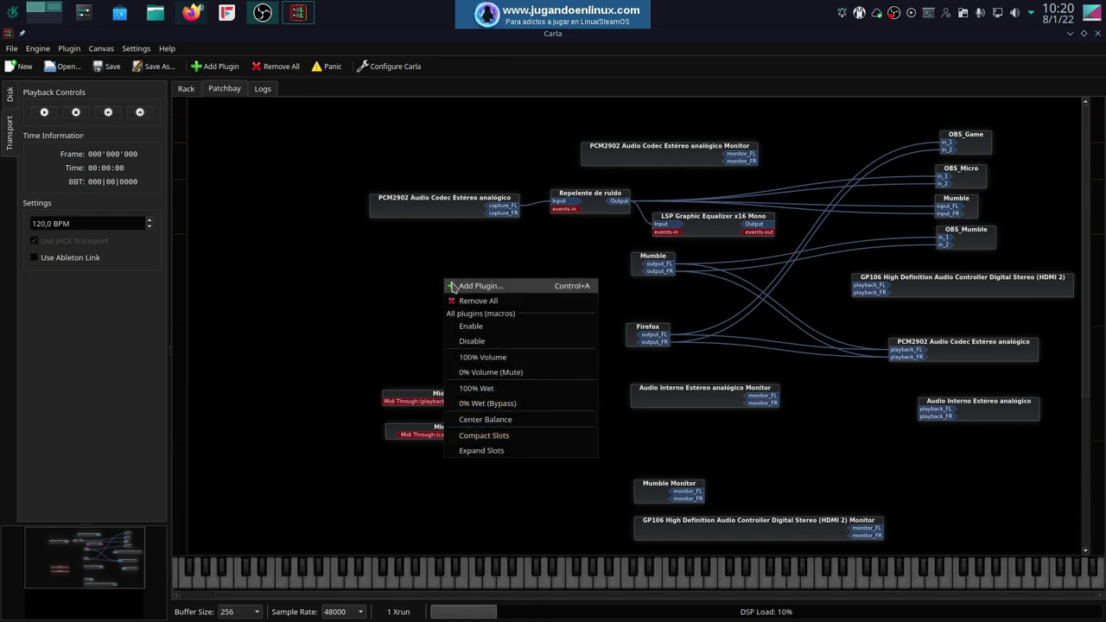
click(475, 286)
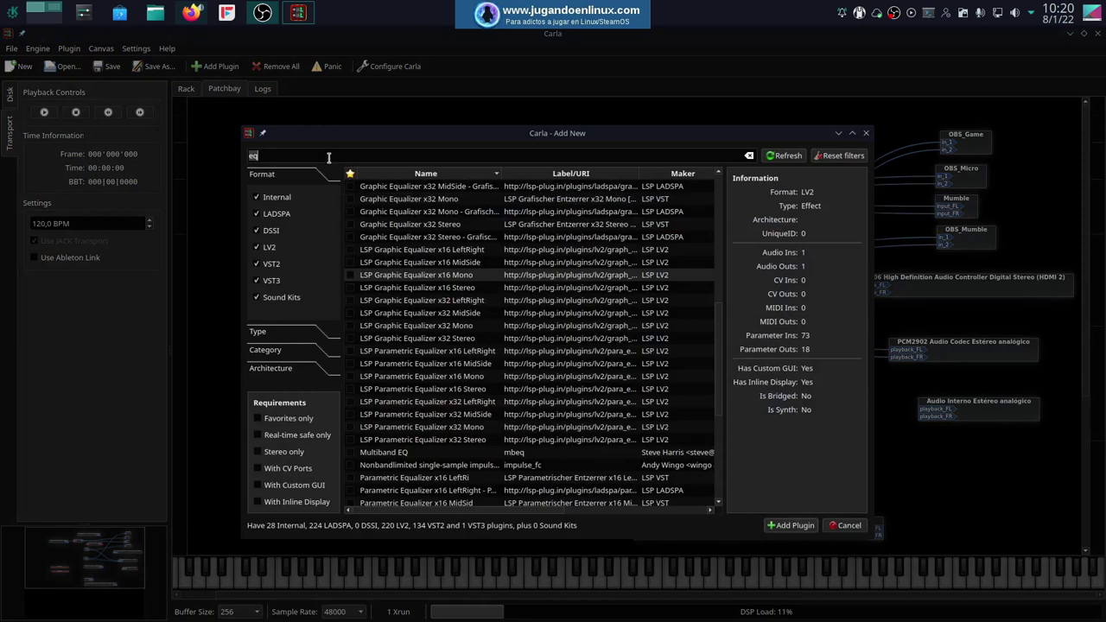
key(BackSpace)
key(BackSpace)
text(compr)
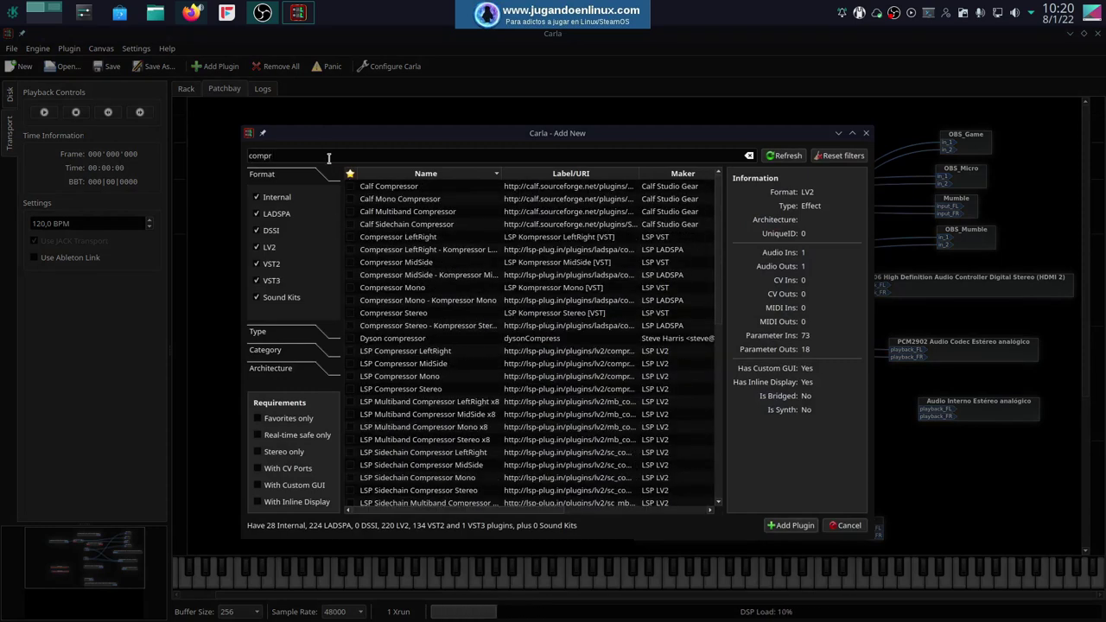
scroll(413, 228, down, 8)
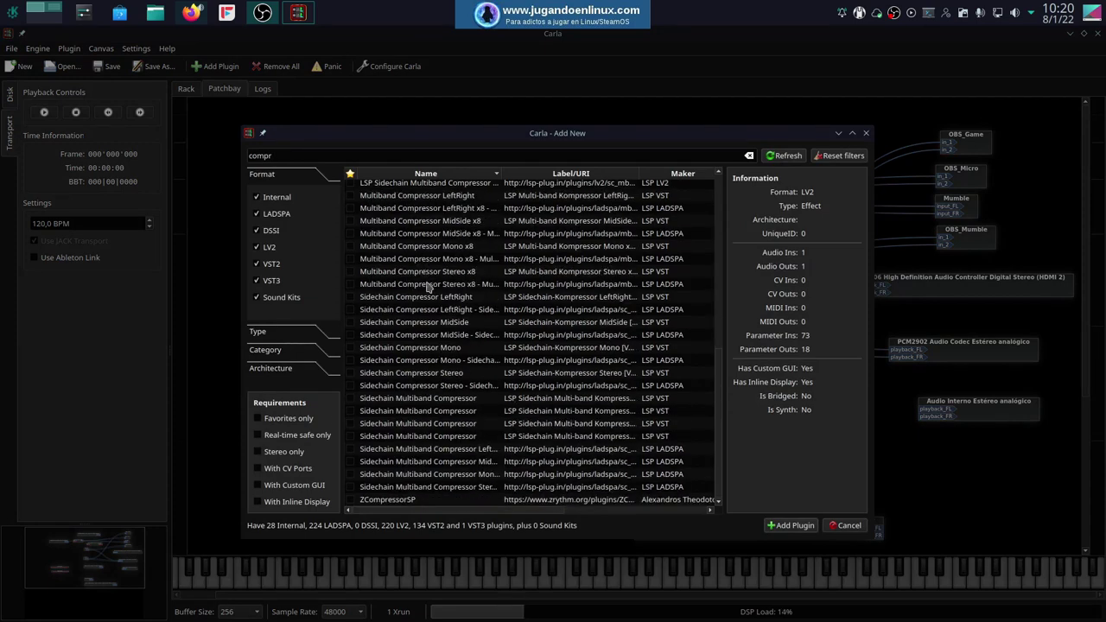
scroll(486, 298, up, 8)
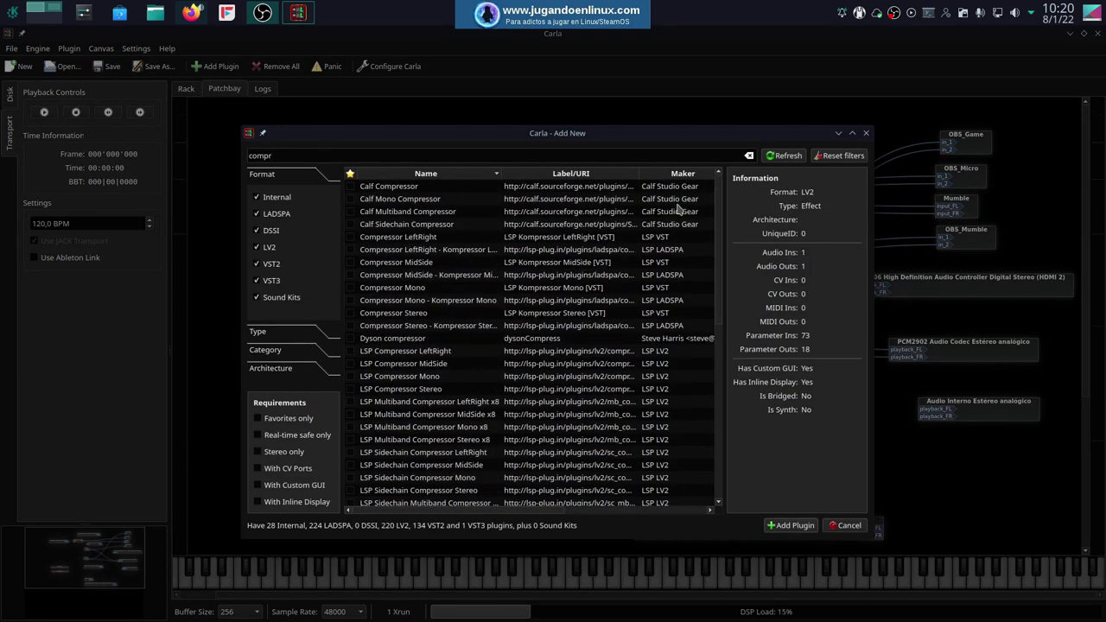
click(866, 134)
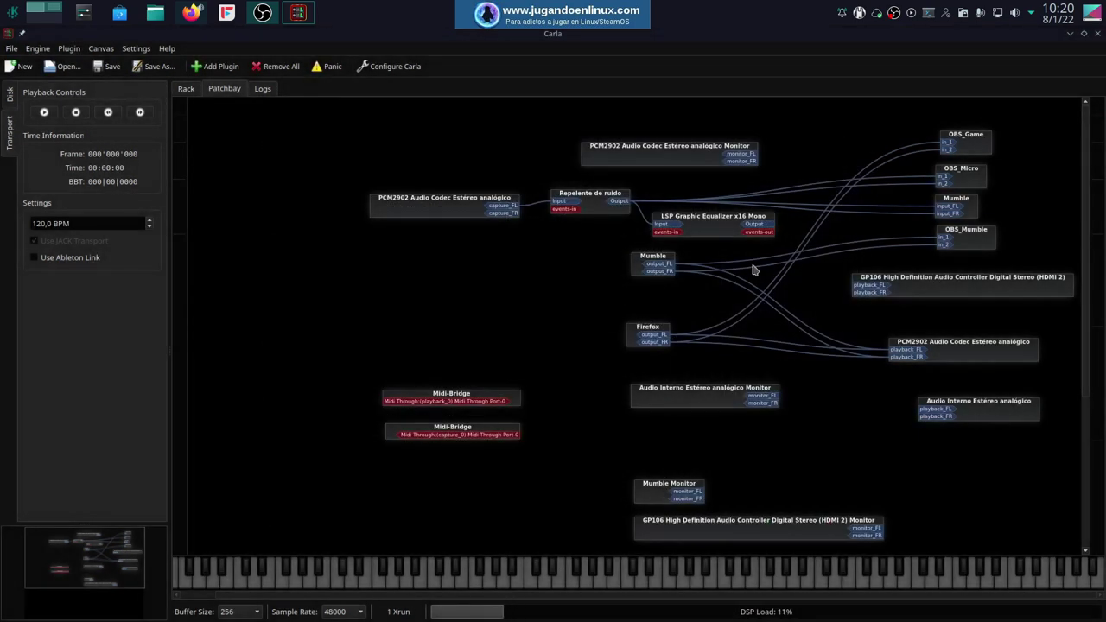
Shift the equalizer box slightly, view the loaded plugins in the Rack, and return to the Patchbay
drag(699, 230, 710, 233)
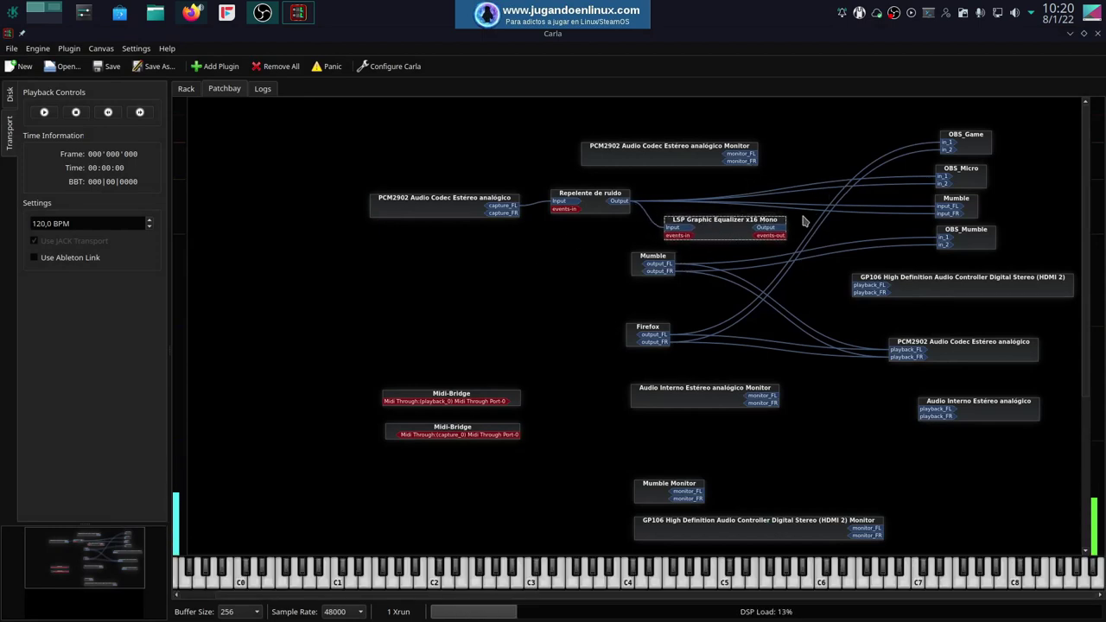
click(181, 89)
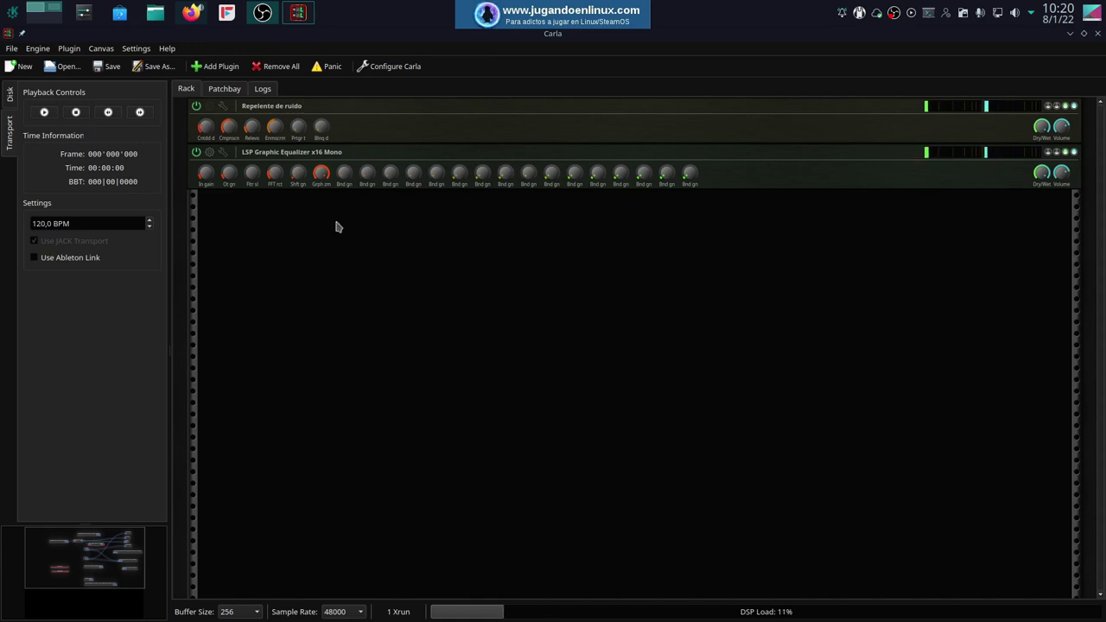
click(226, 89)
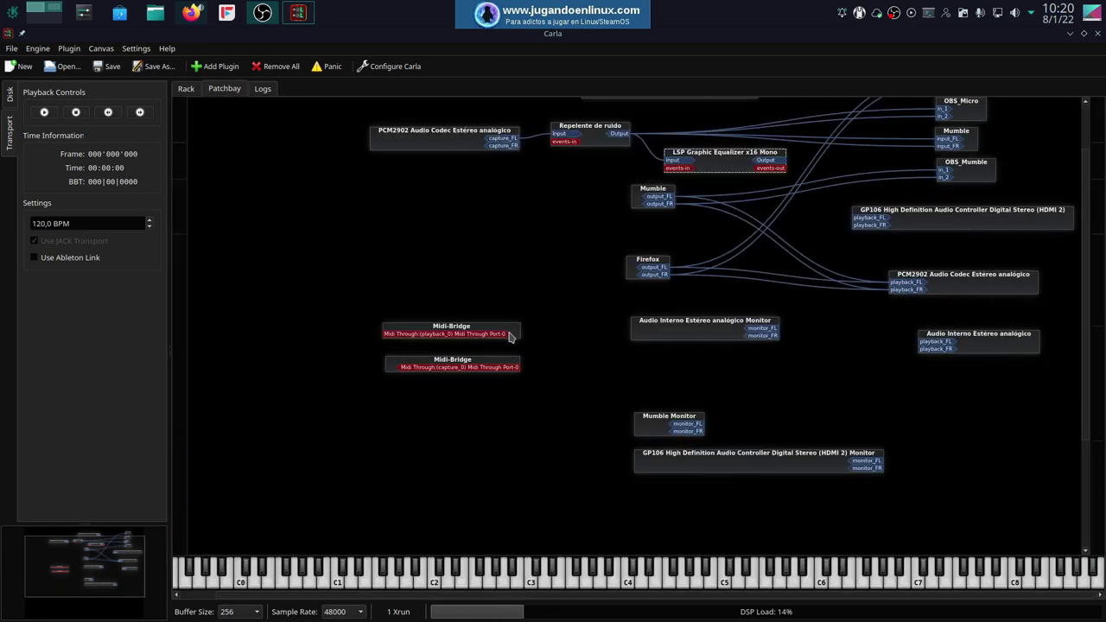
Spread out the PCM2902 capture, Repelente de ruido and equalizer boxes, keeping the equalizer just above the Mumble output box
drag(721, 233, 712, 232)
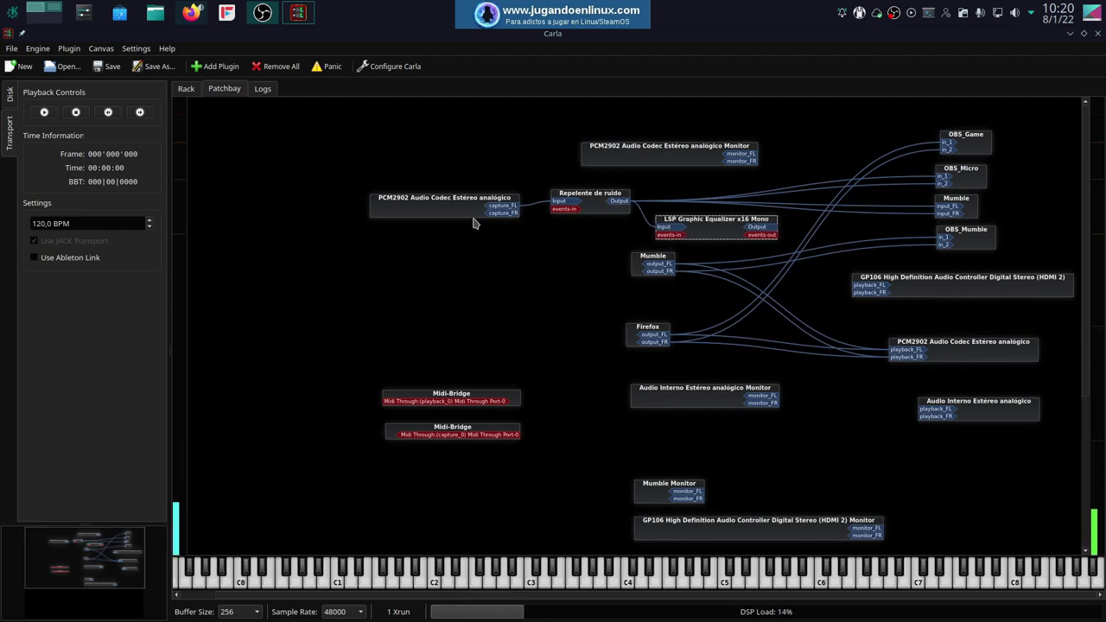
drag(473, 213, 415, 212)
drag(587, 203, 550, 215)
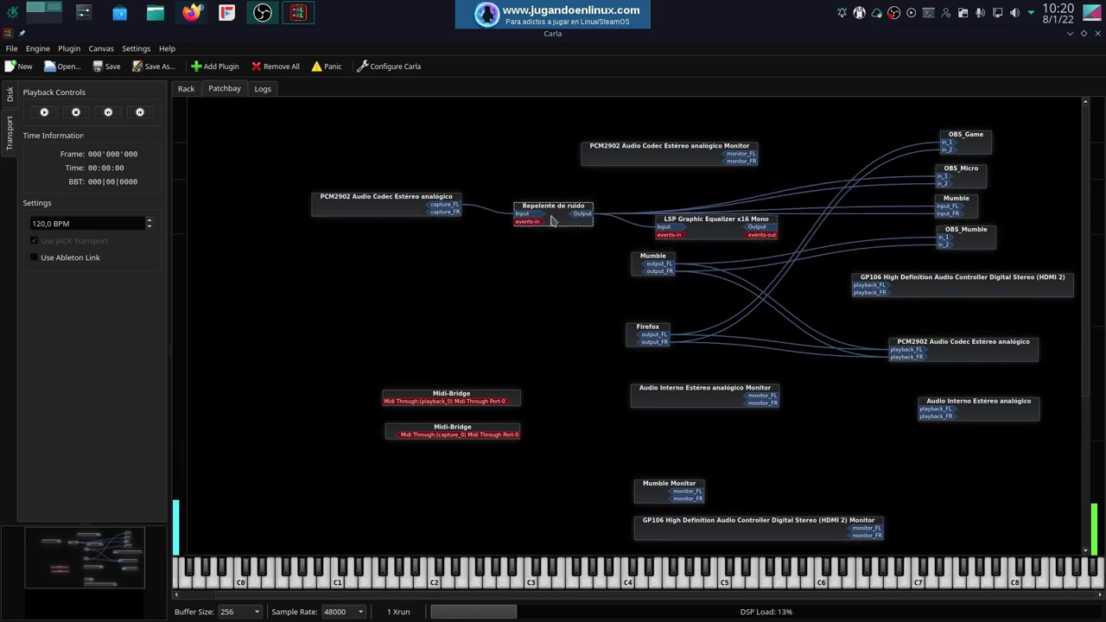
drag(715, 234, 701, 244)
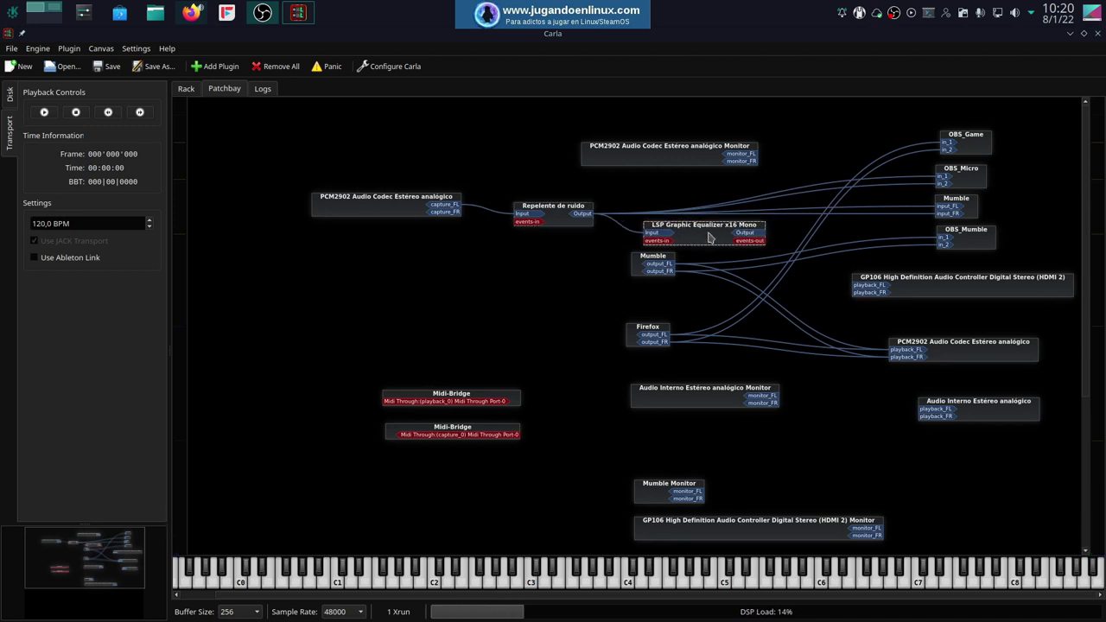
Reopen the equalizer's interface, raise its 630 Hz band to 1.03 dB, and close the window
right_click(708, 238)
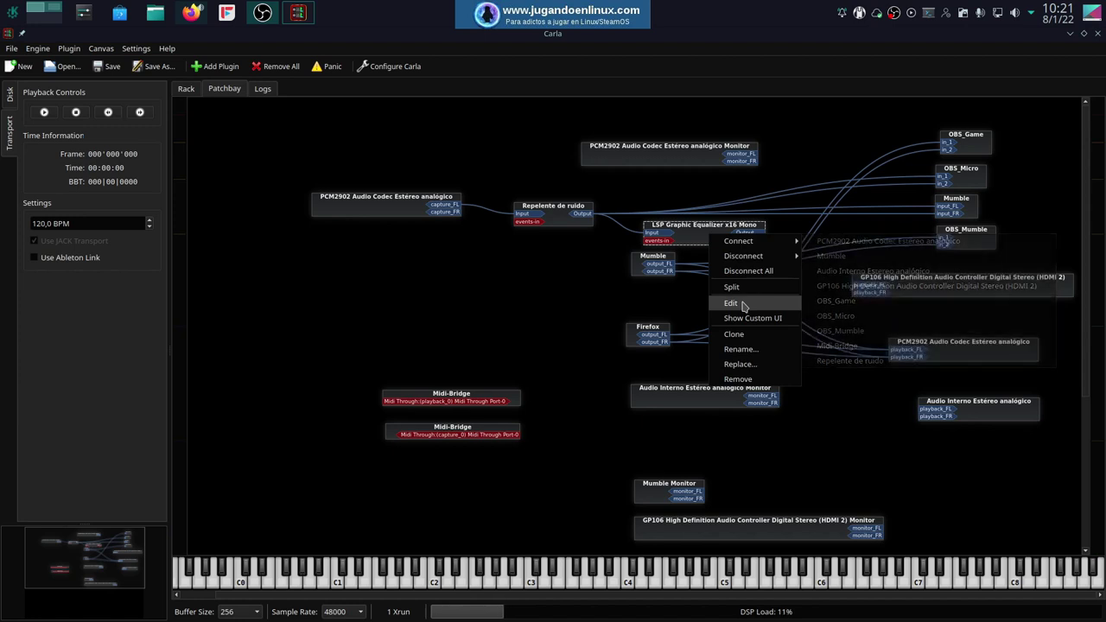
click(691, 230)
double_click(704, 242)
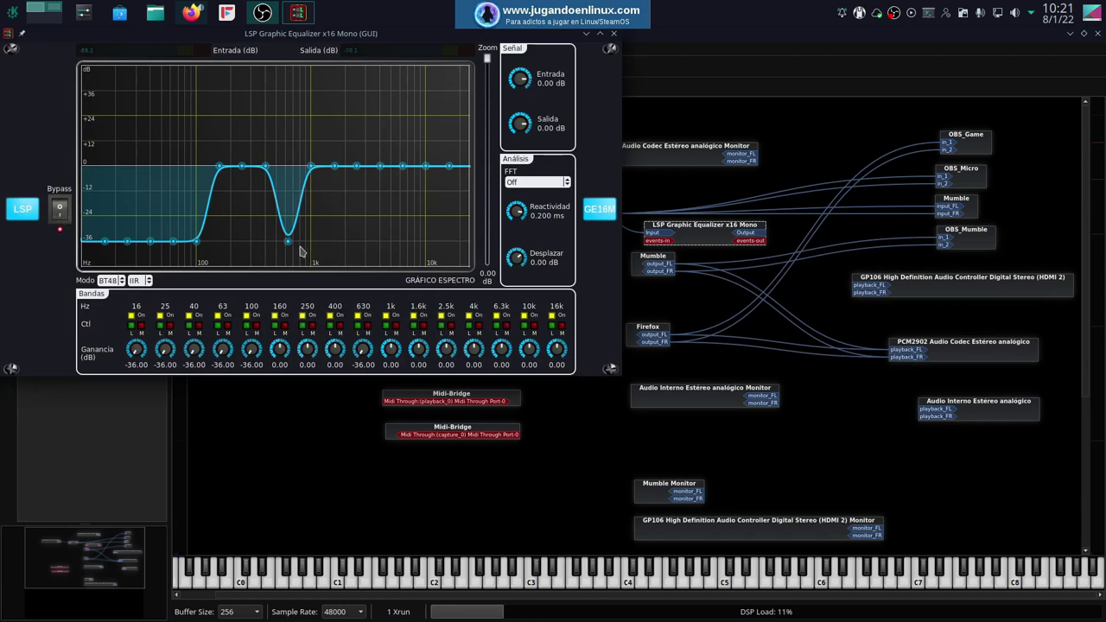
drag(287, 240, 287, 164)
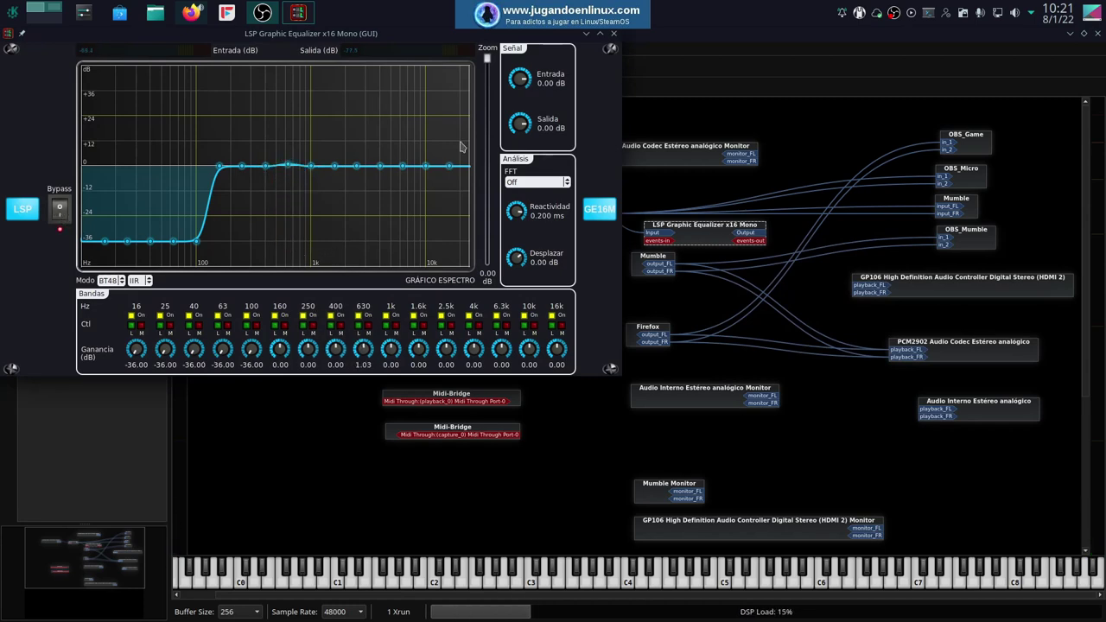
click(614, 34)
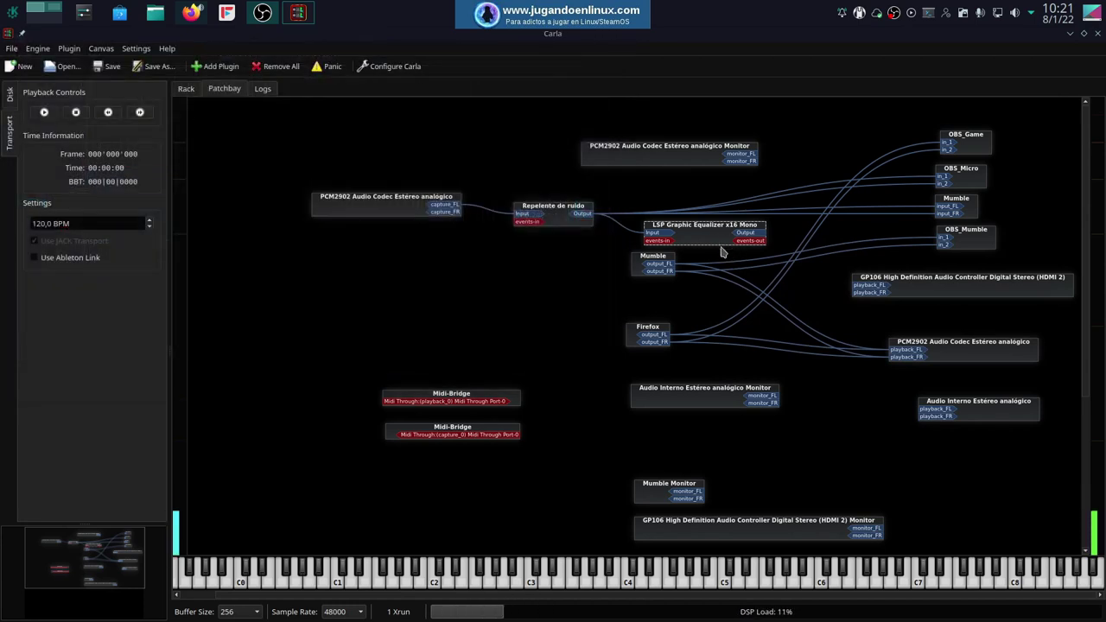
Connect the equalizer output to both playback_FL and playback_FR of the PCM2902 Audio Codec
drag(754, 235, 892, 355)
drag(750, 238, 900, 364)
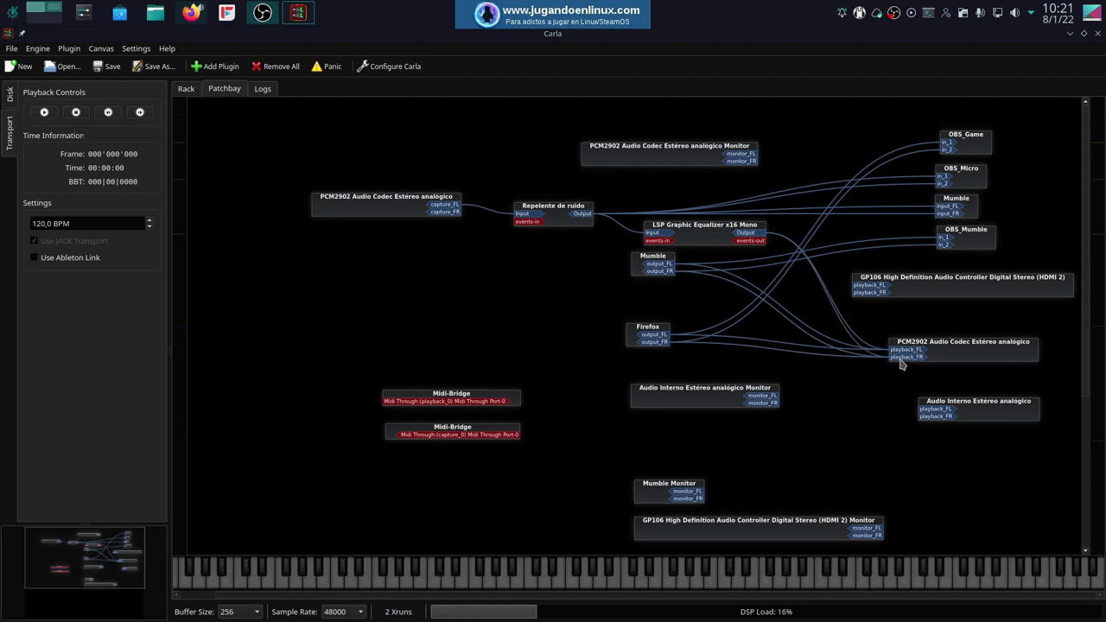
click(643, 273)
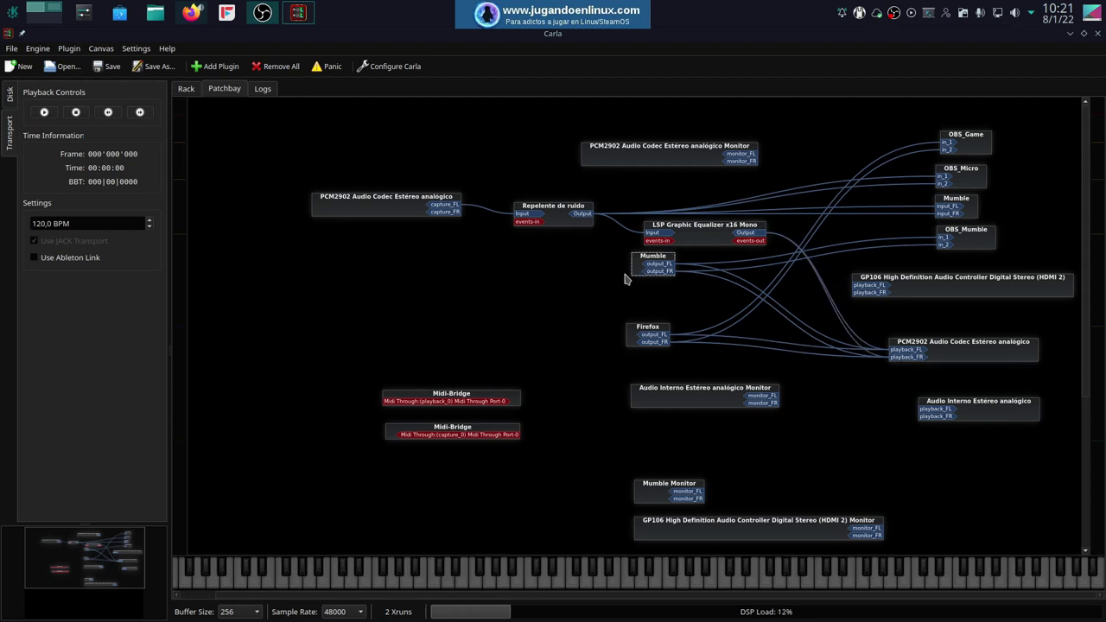
Move the Mumble output box slightly away from the equalizer, then switch to Firefox, pause the Kerbal video and return to Carla
drag(635, 266, 620, 280)
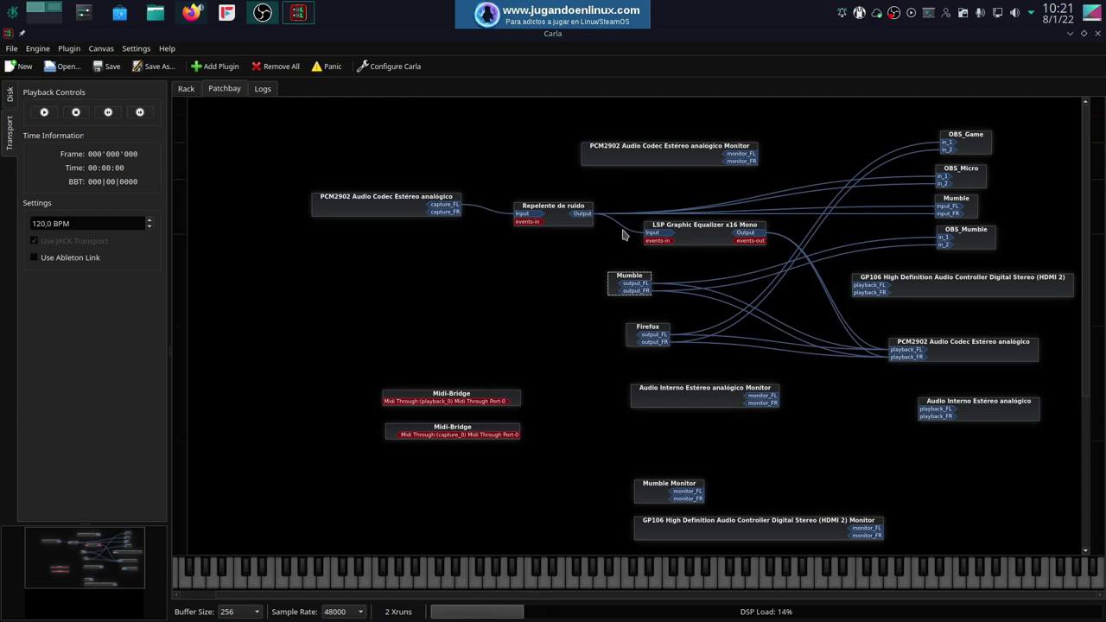
key(alt+Tab)
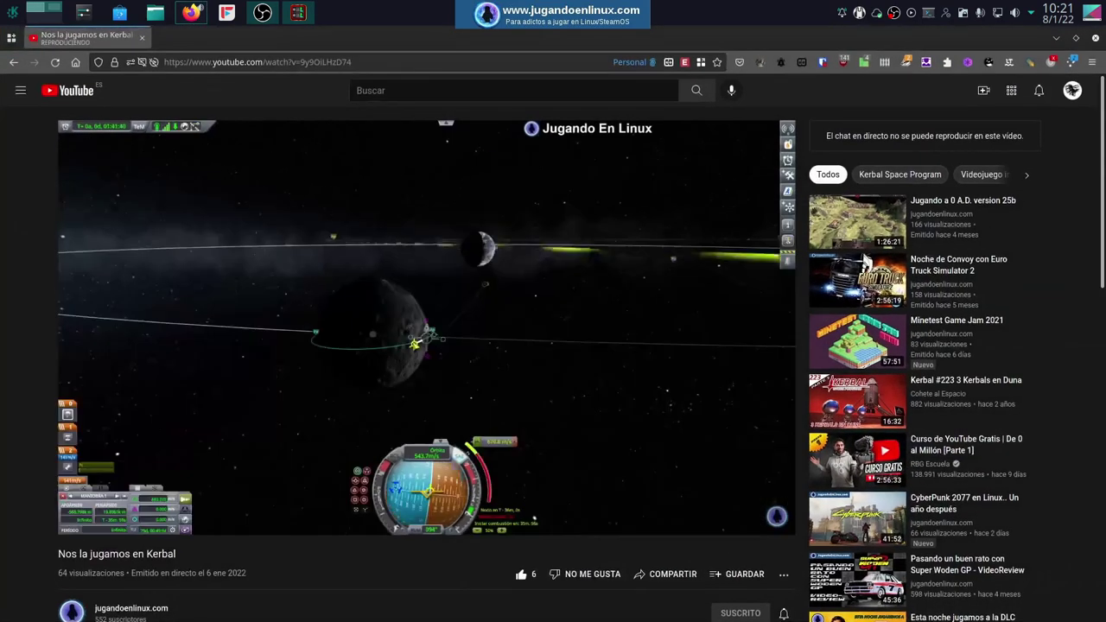
key(space)
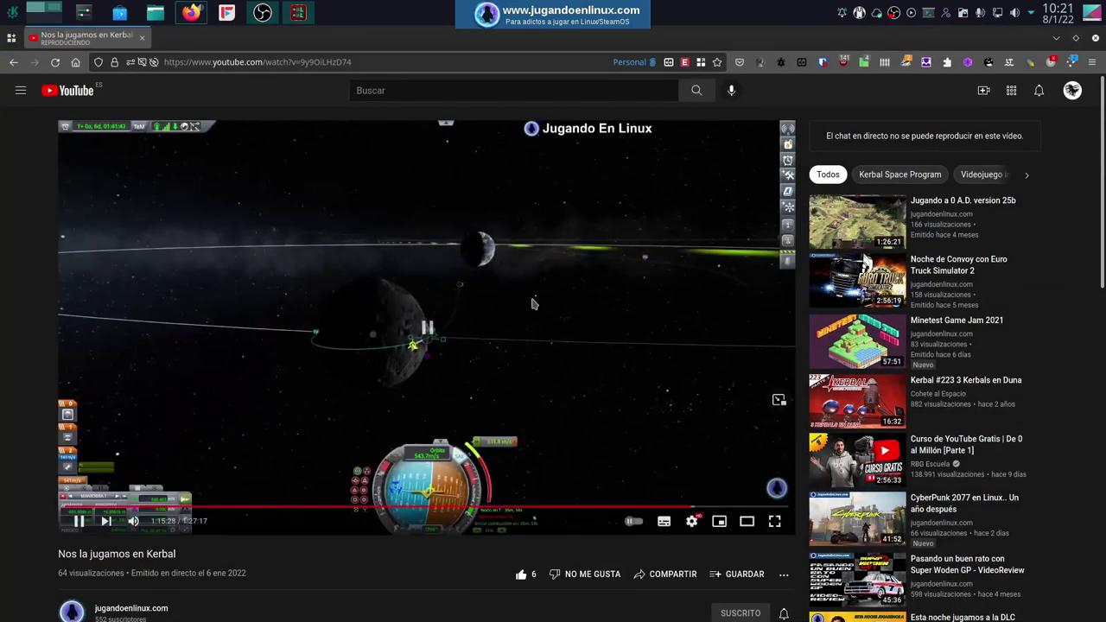
click(1056, 39)
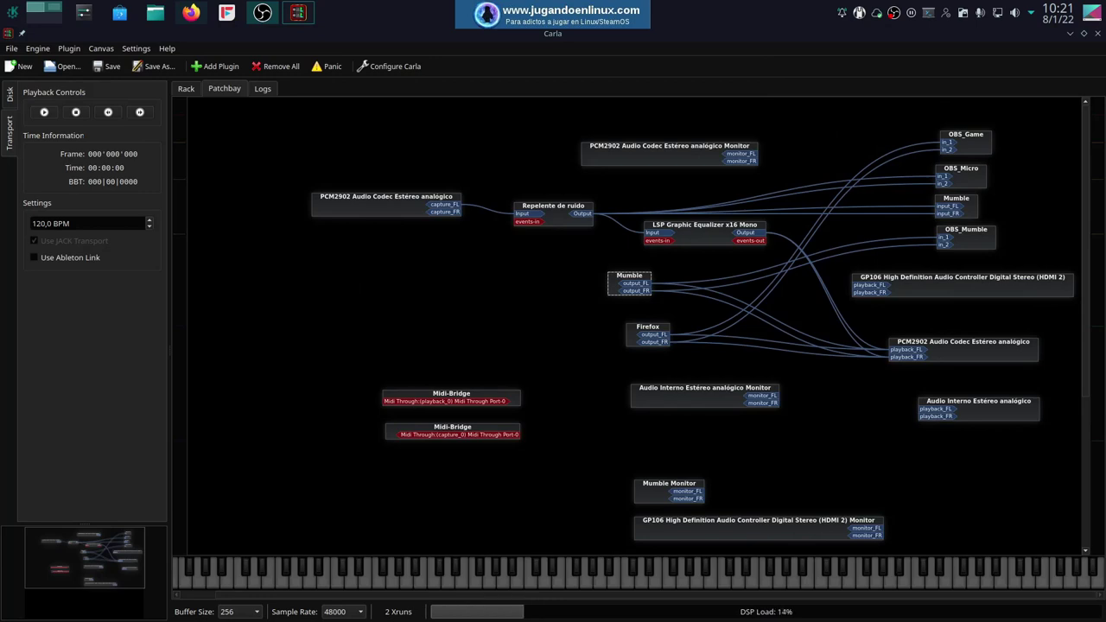
Reposition the equalizer box between Repelente de ruido and the Mumble output box, and view Repelente de ruido's outgoing links and connection options
drag(691, 231, 661, 235)
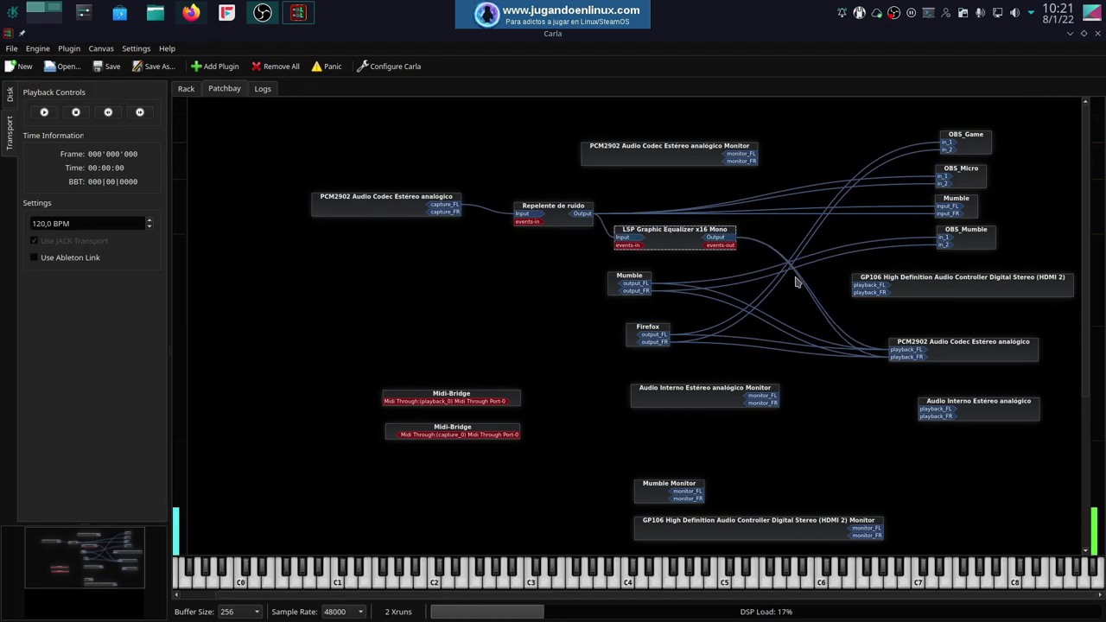
click(578, 218)
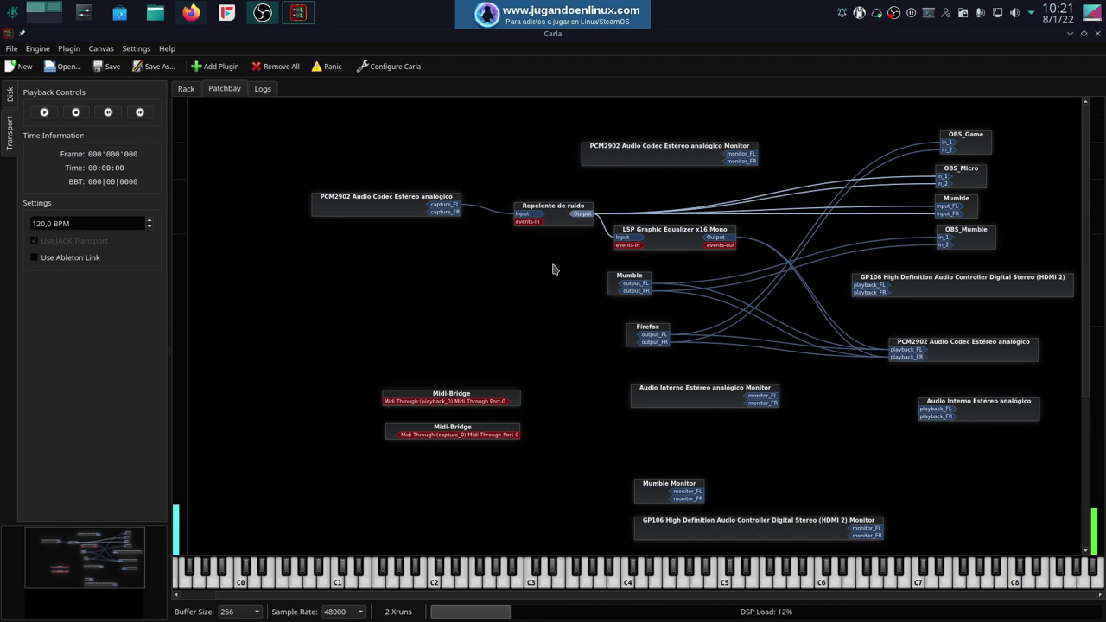
right_click(562, 220)
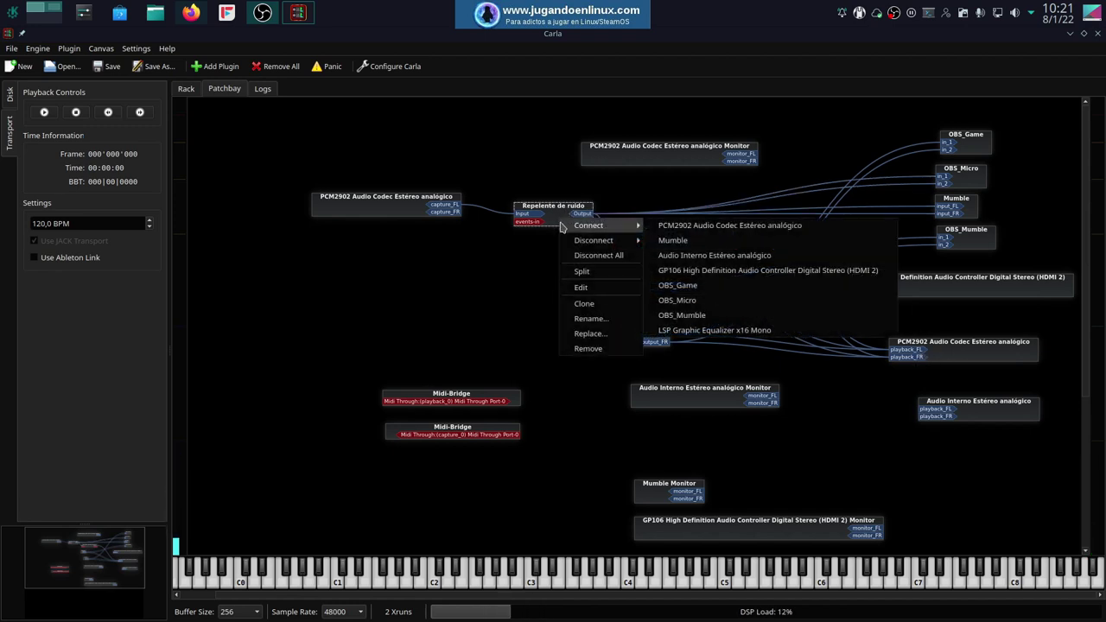
click(678, 249)
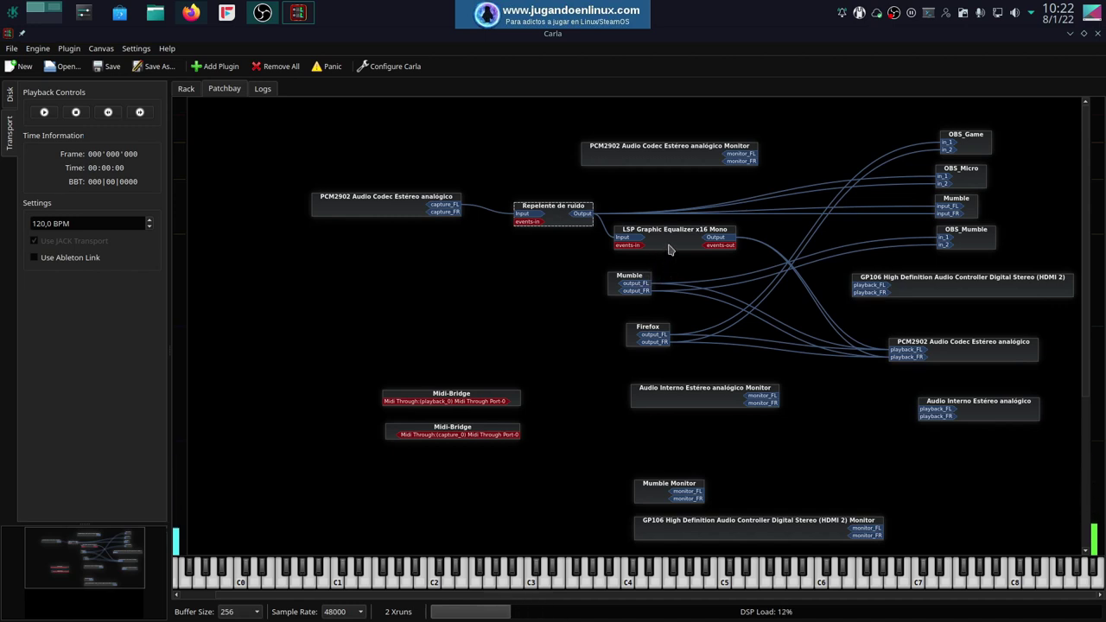
drag(670, 250, 676, 256)
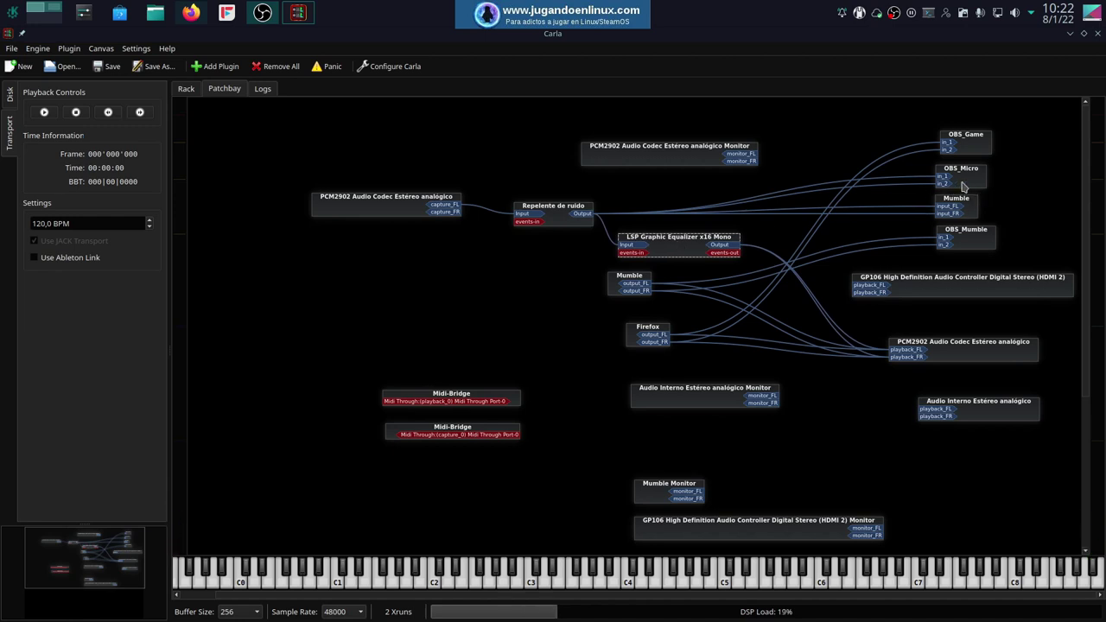